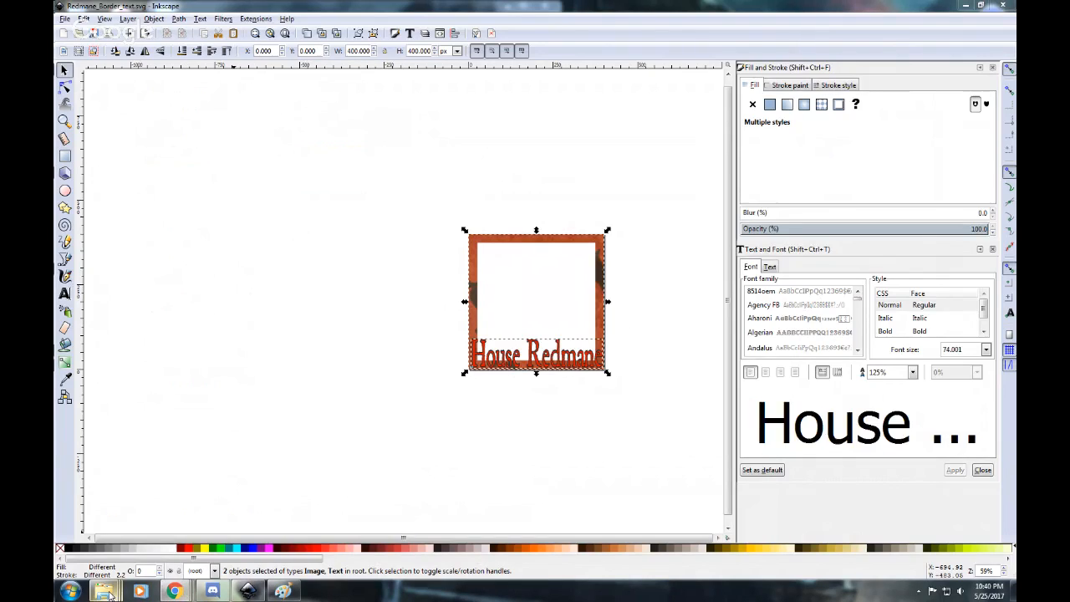
Switch to the Downloads window of Windows Explorer and open the RPG & Board Games folder on the Desktop.
mouse_move(109, 594)
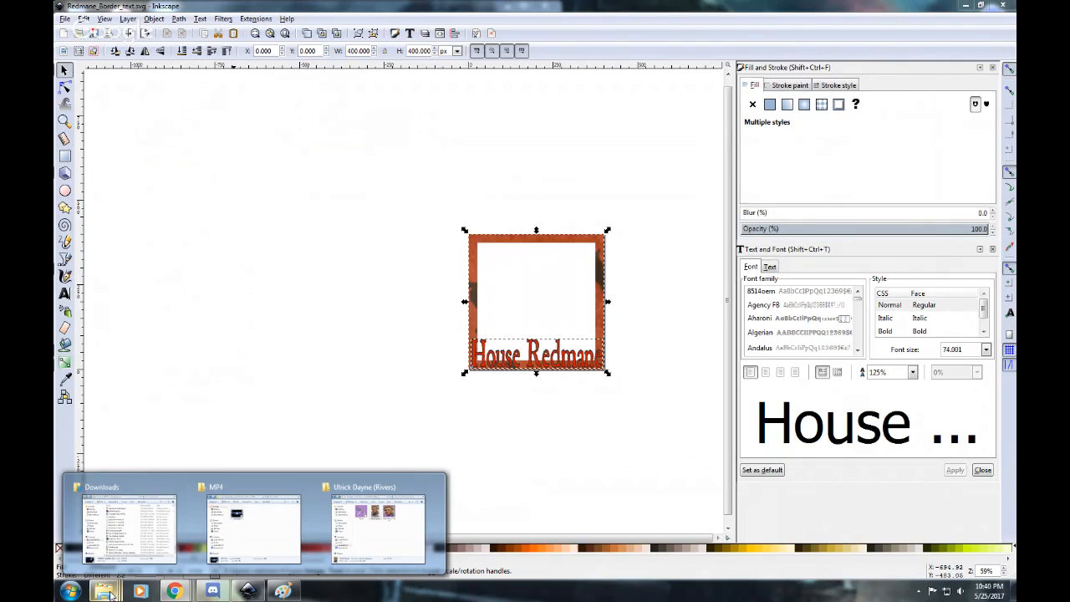
click(331, 362)
mouse_move(104, 591)
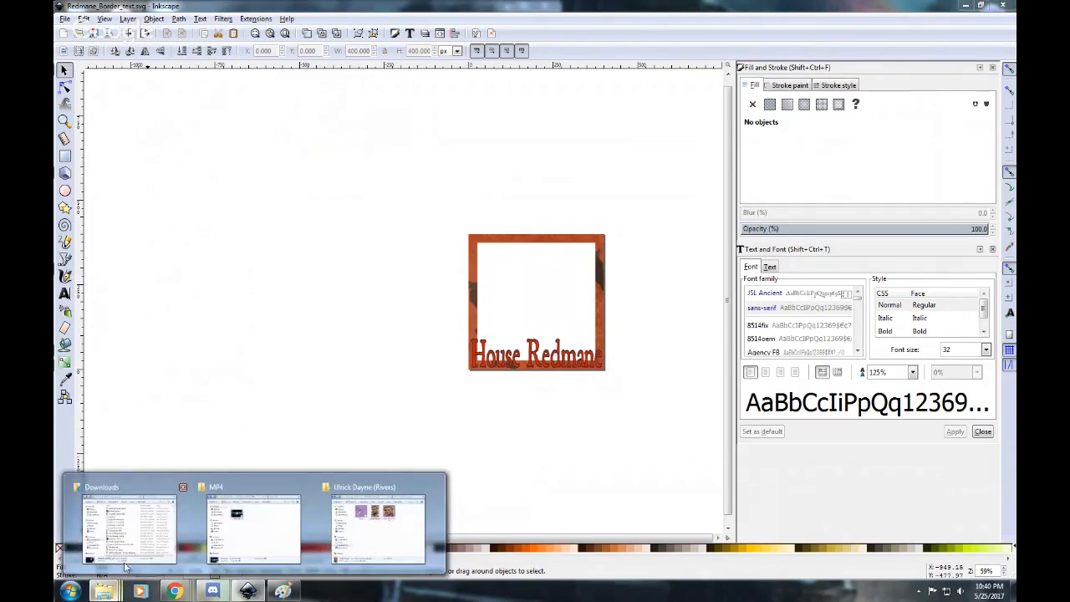
click(124, 528)
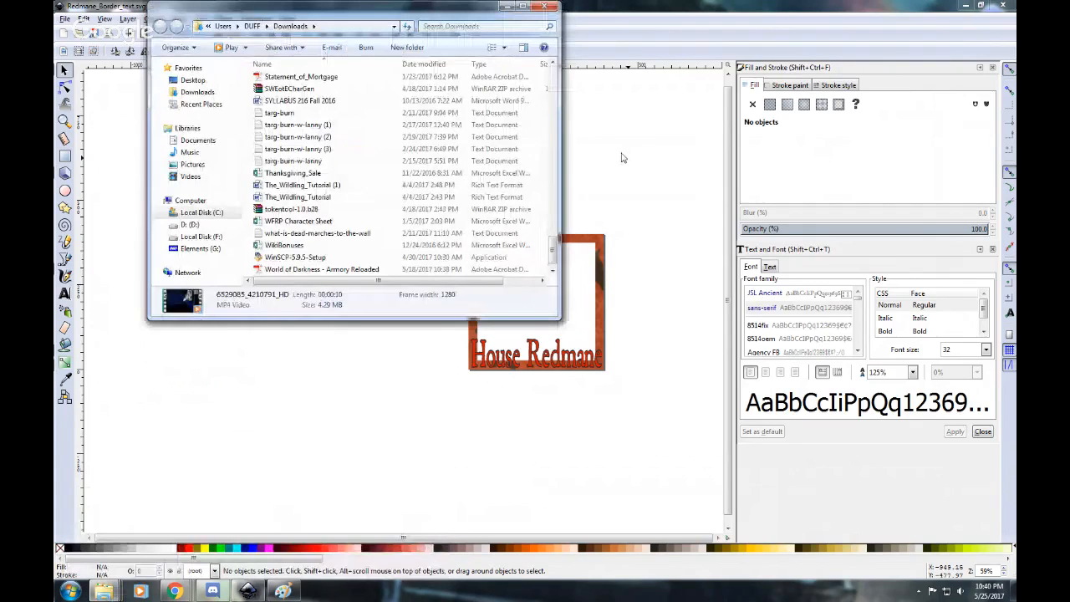
click(192, 79)
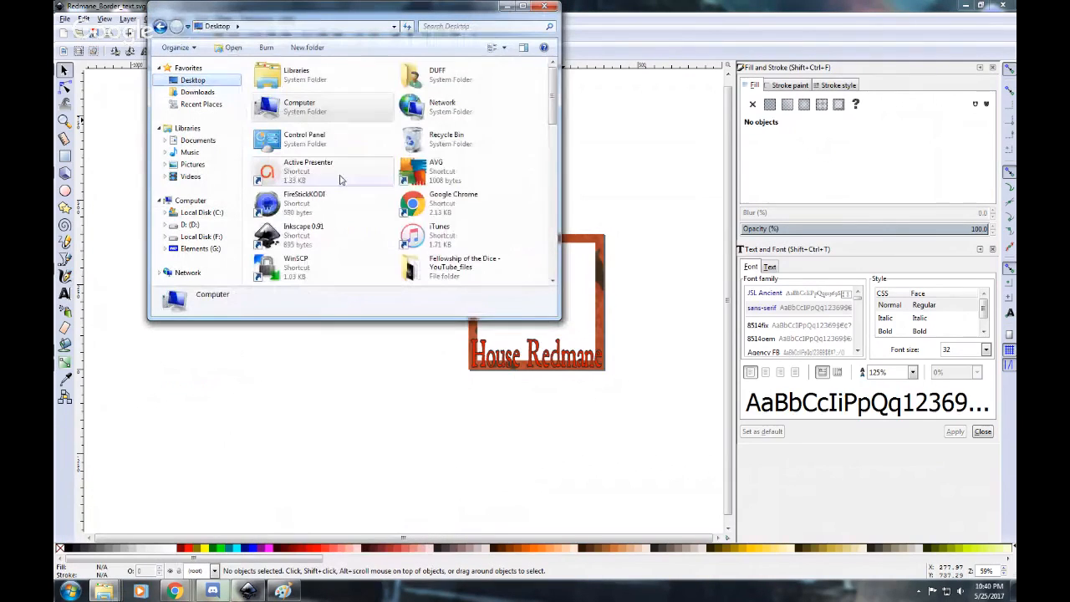
drag(552, 103, 550, 129)
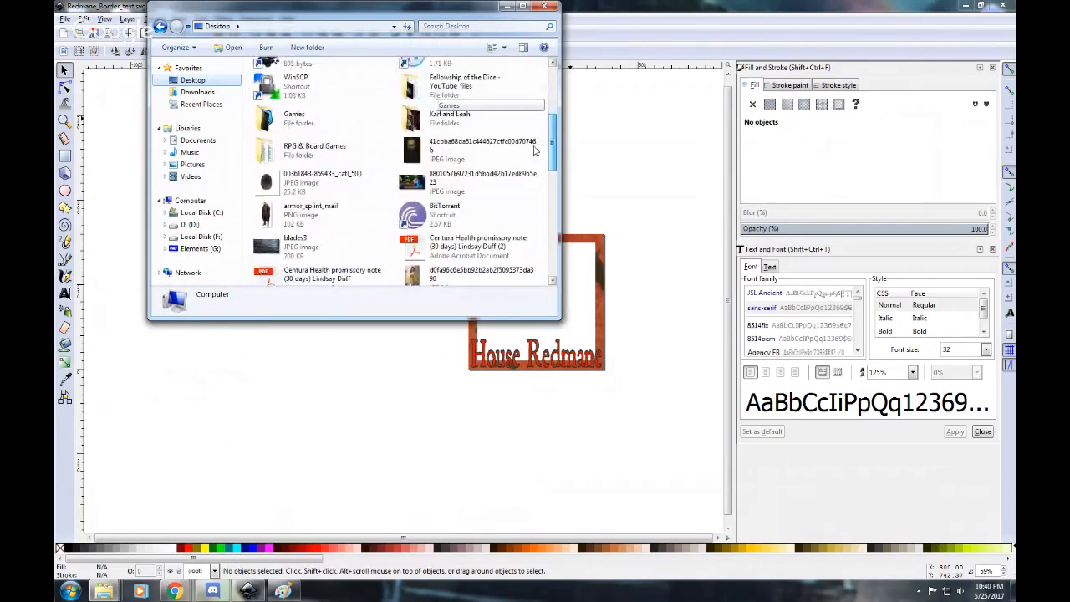
double_click(302, 146)
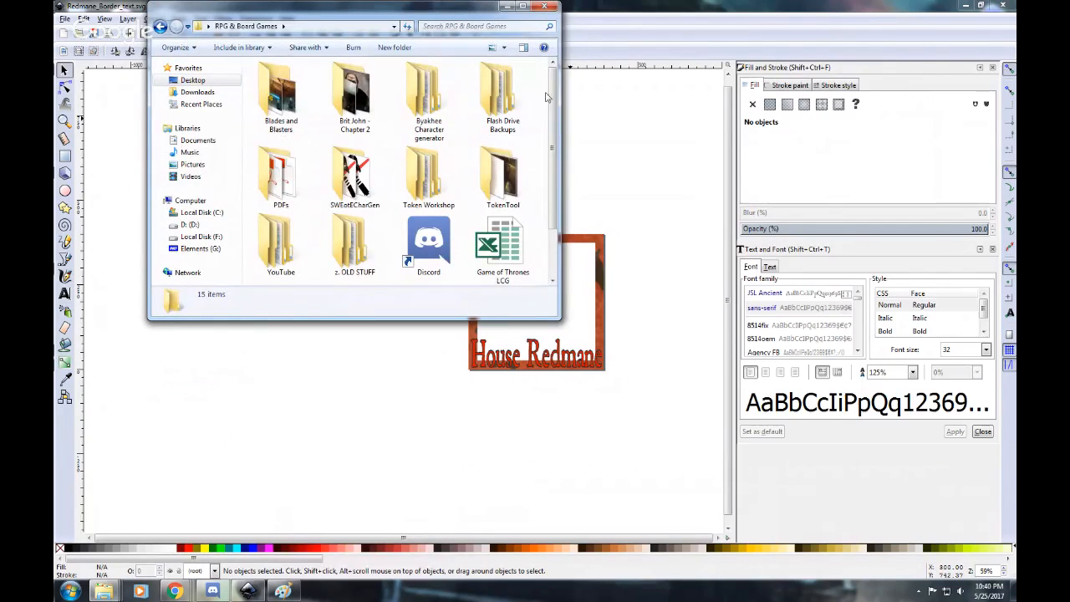
Open the Heraldry and Tokens folder inside Token Workshop, maximize the window and look through its images.
scroll(540, 130, down, 2)
scroll(540, 129, up, 2)
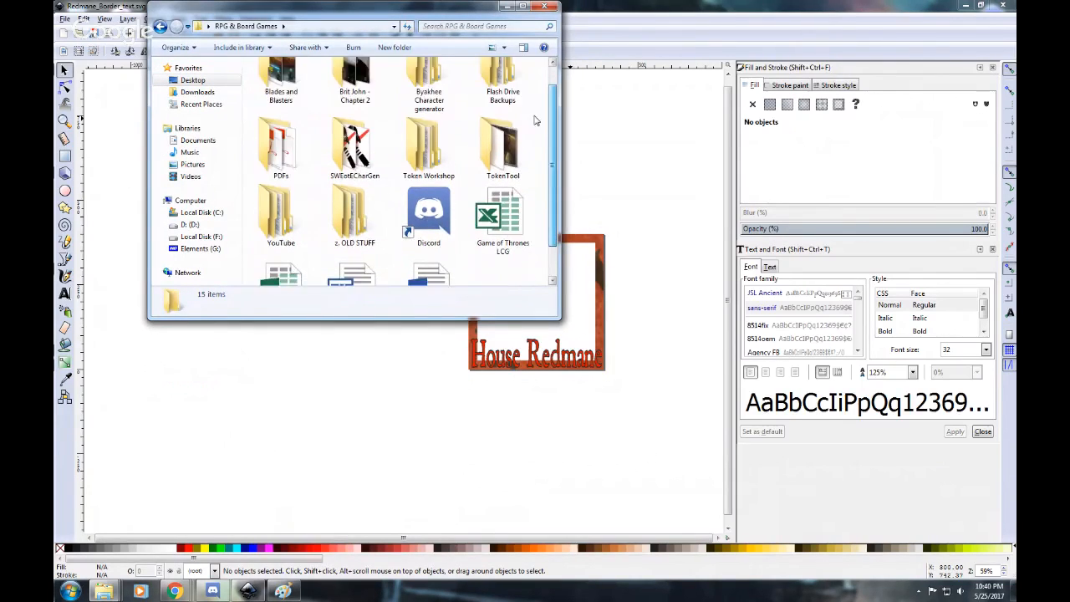
double_click(424, 178)
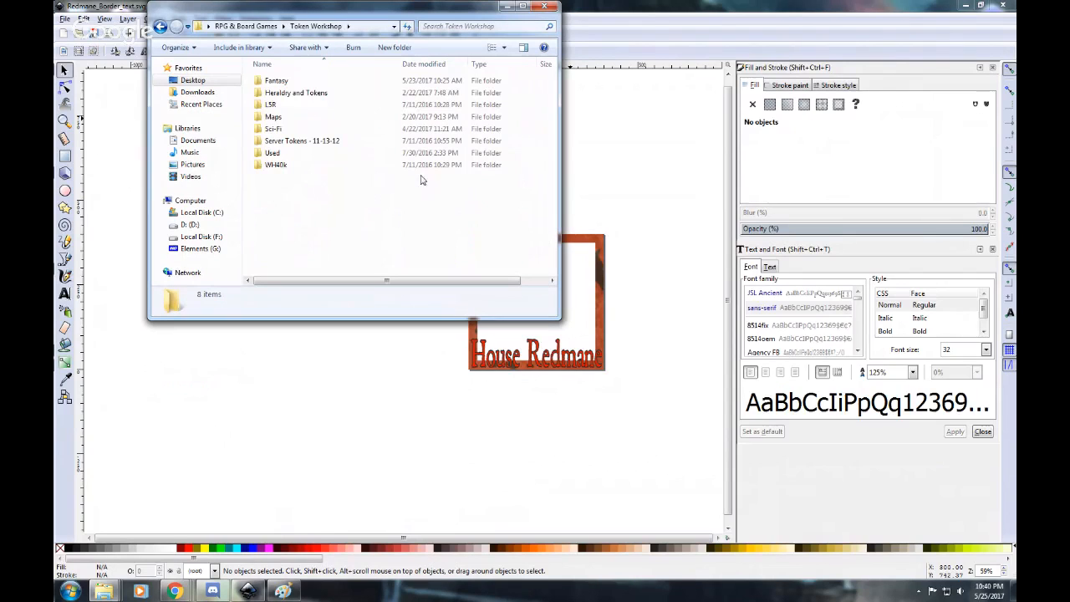
double_click(288, 93)
click(522, 8)
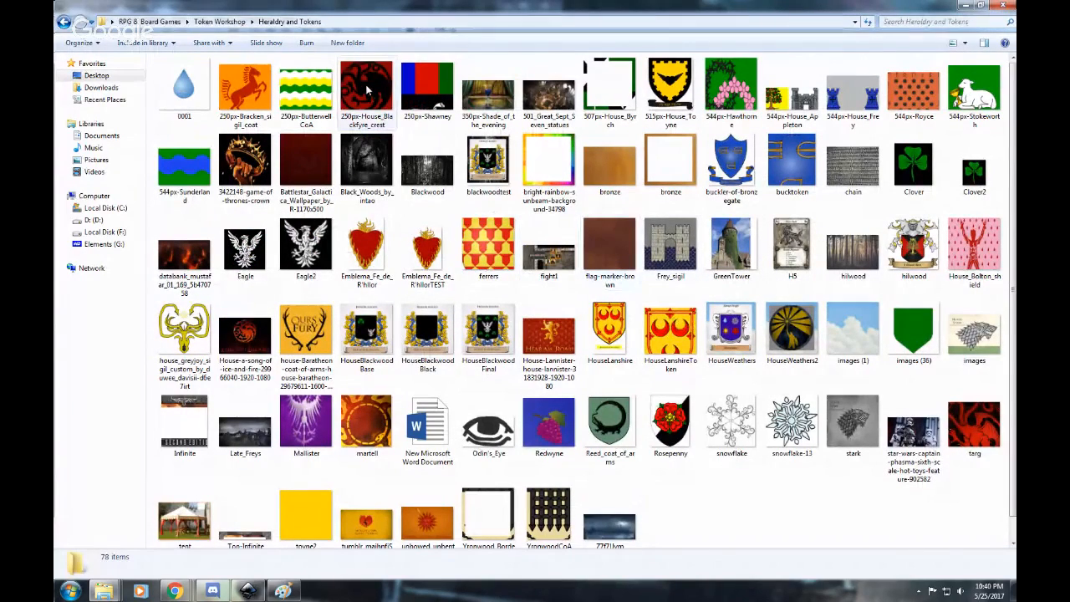
scroll(368, 92, down, 1)
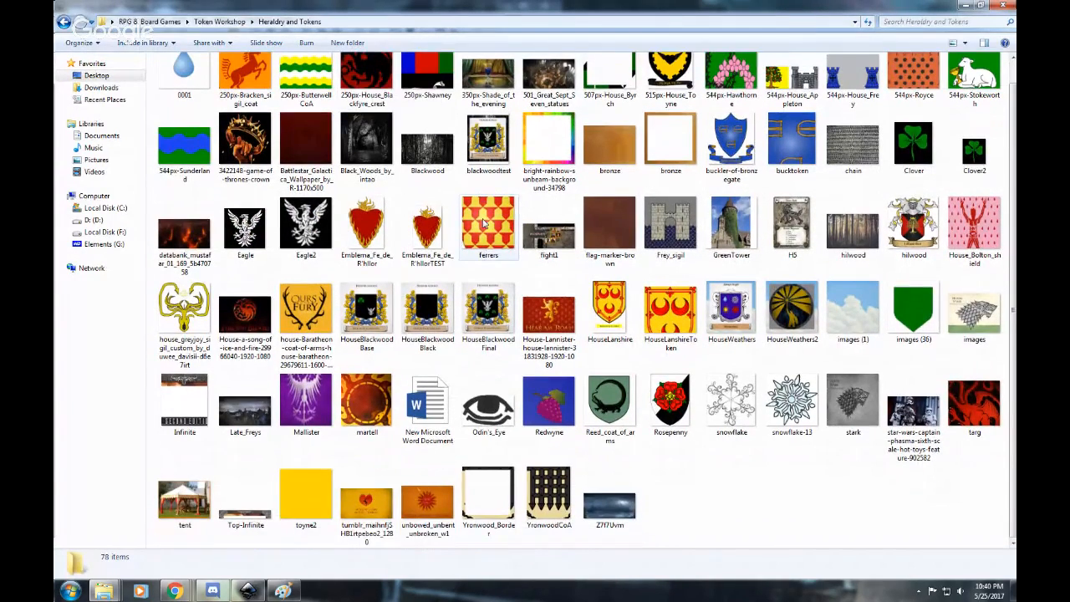
scroll(483, 223, up, 1)
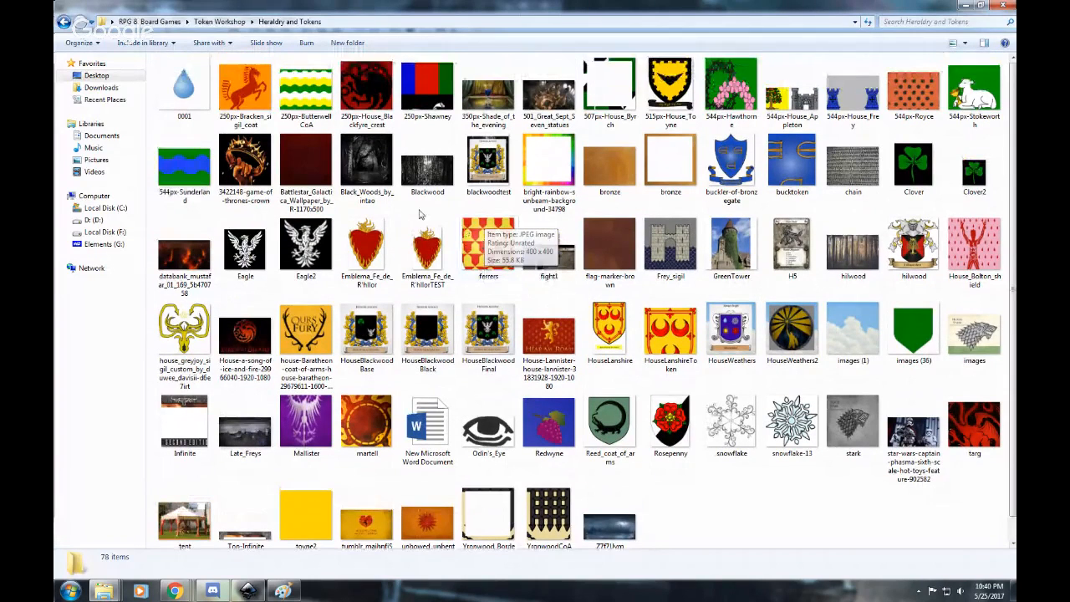
right_click(294, 85)
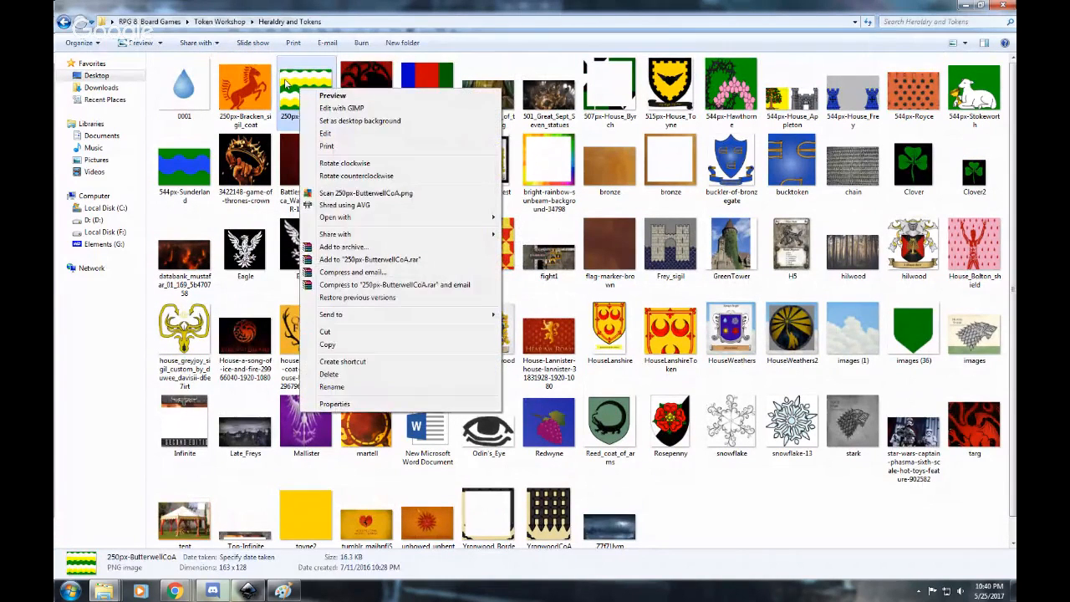
click(288, 81)
click(388, 90)
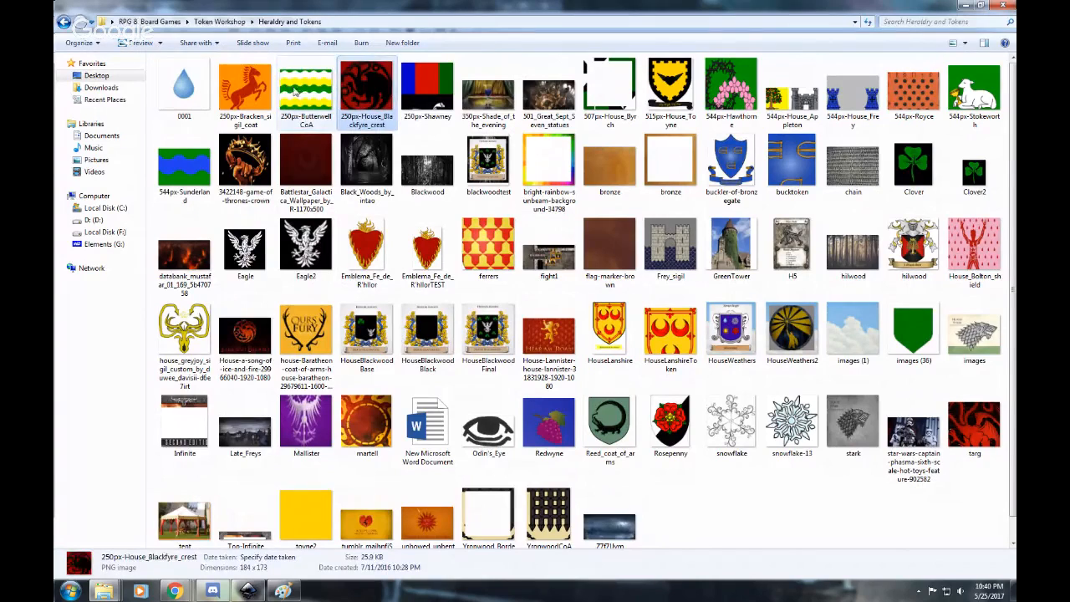
click(288, 85)
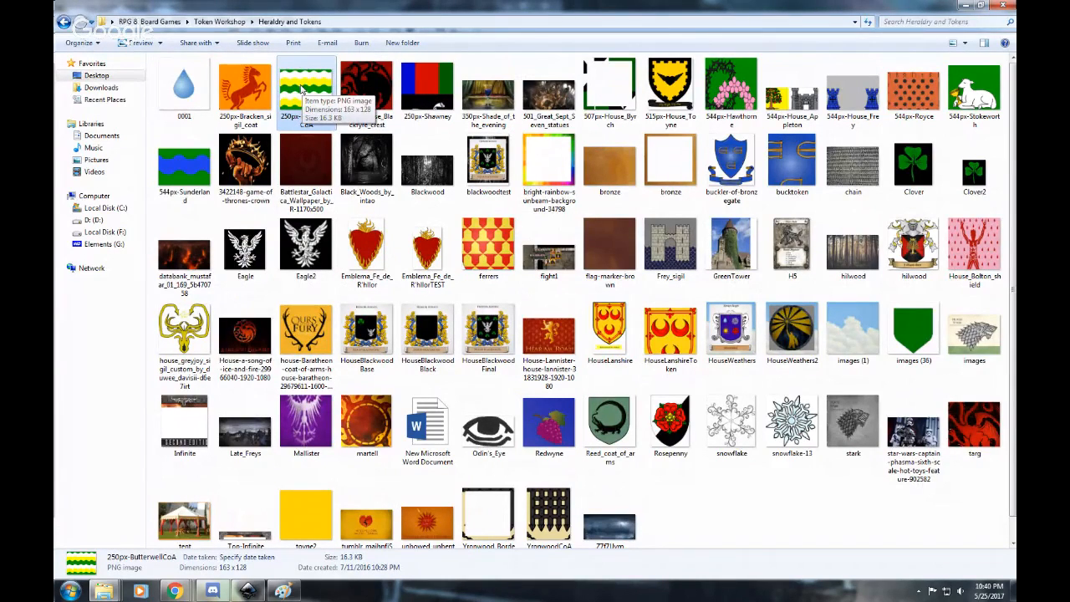
right_click(303, 90)
click(378, 78)
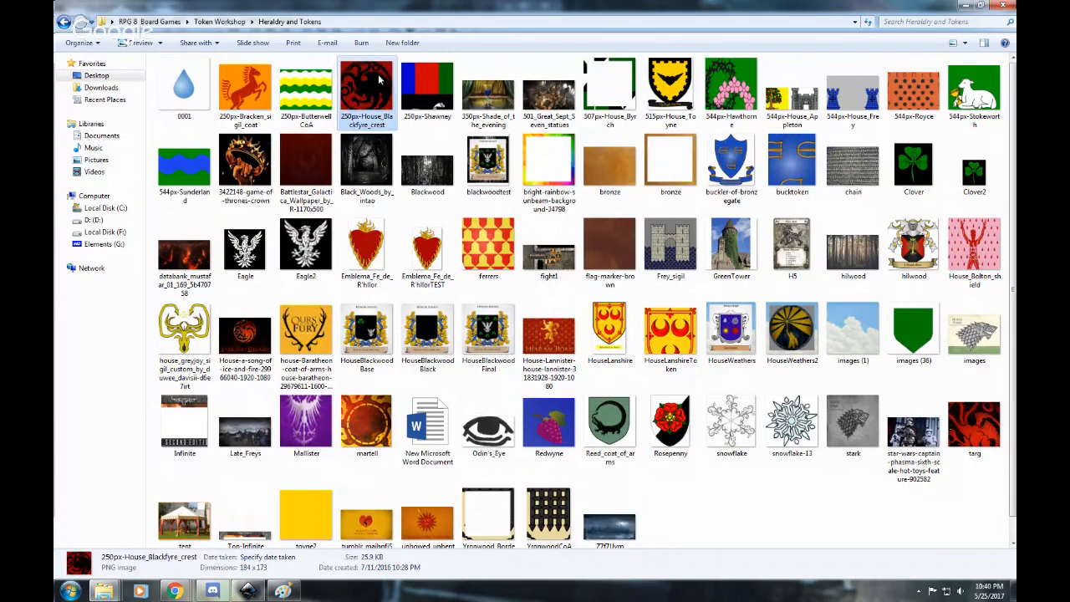
click(300, 91)
right_click(298, 92)
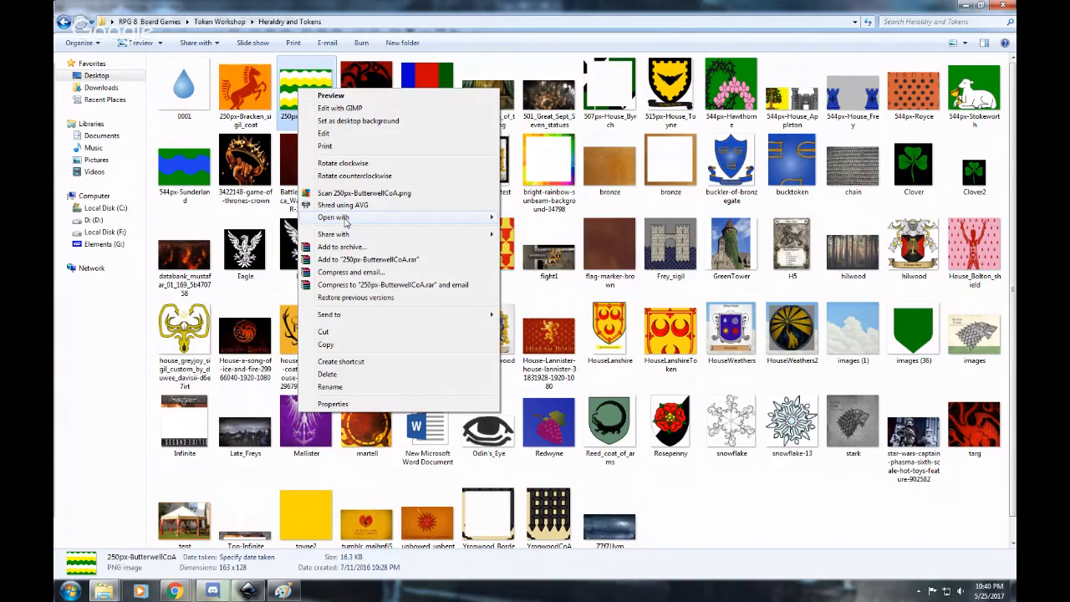
mouse_move(345, 221)
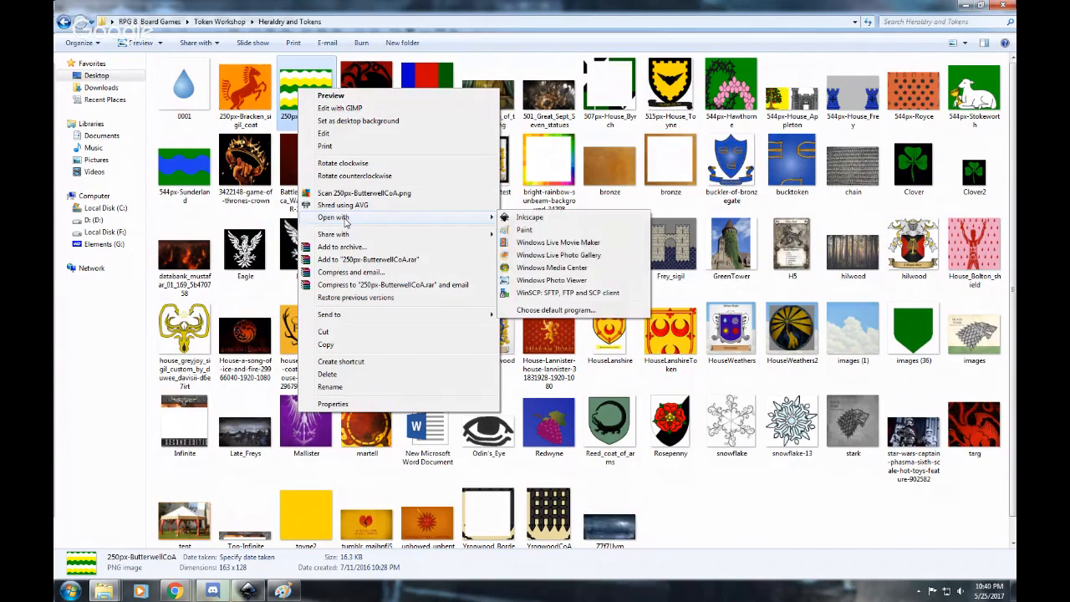
click(293, 85)
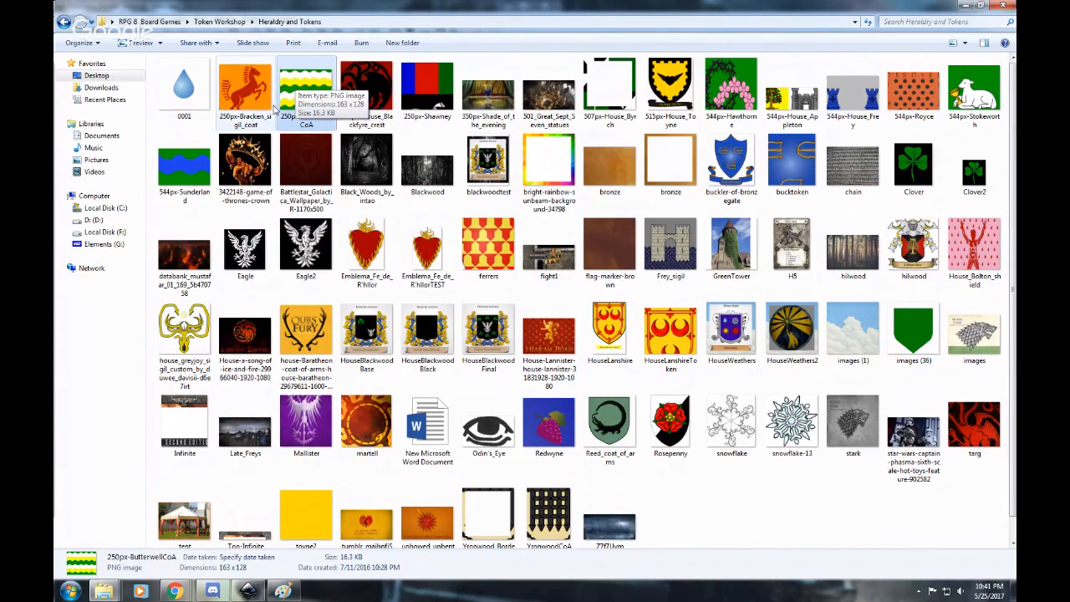
Preview the 250px-ButterwellCoA image in Windows Photo Viewer and close the preview.
double_click(308, 92)
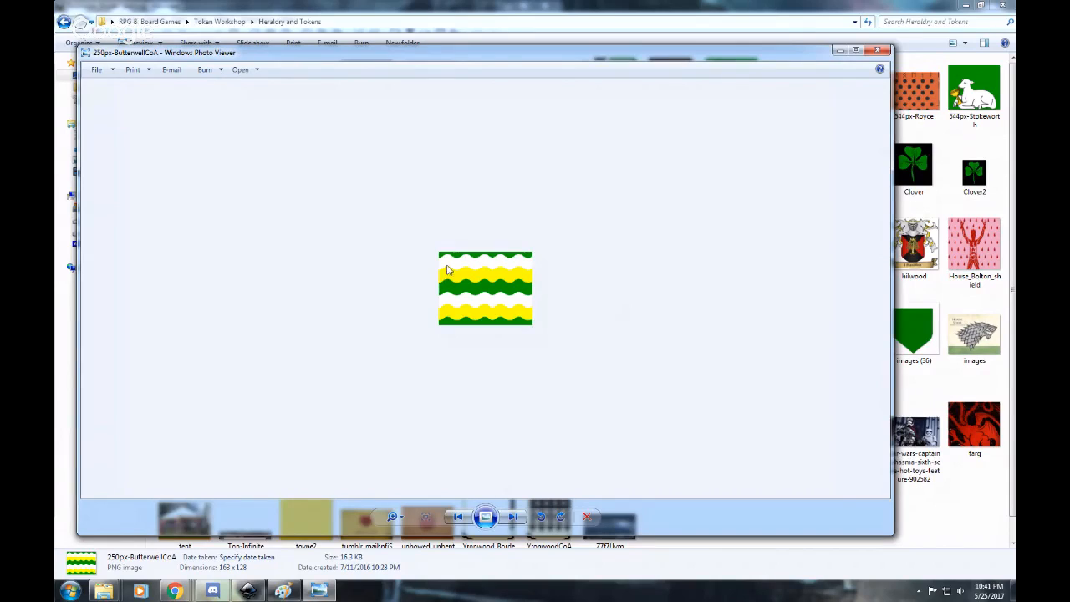
click(877, 50)
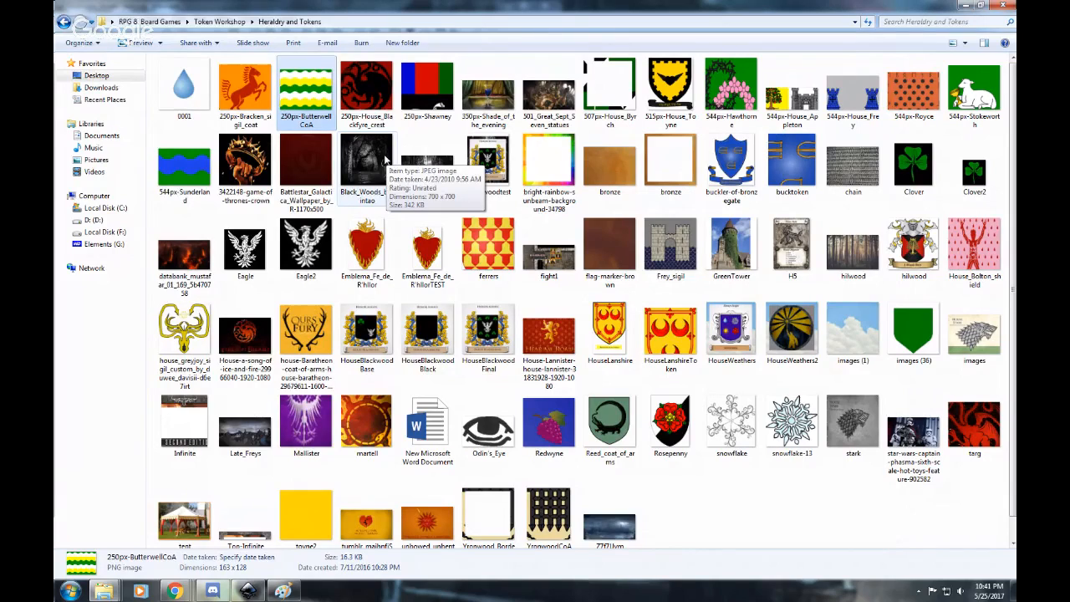
Open the 250px-ButterwellCoA image in GIMP for editing and maximize its window.
right_click(301, 97)
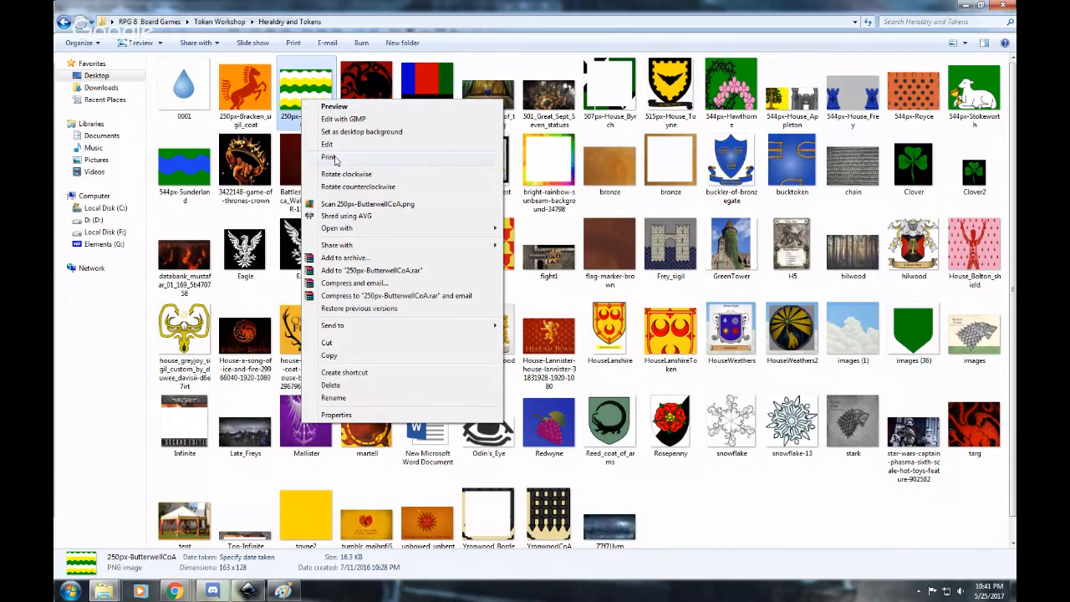
mouse_move(354, 230)
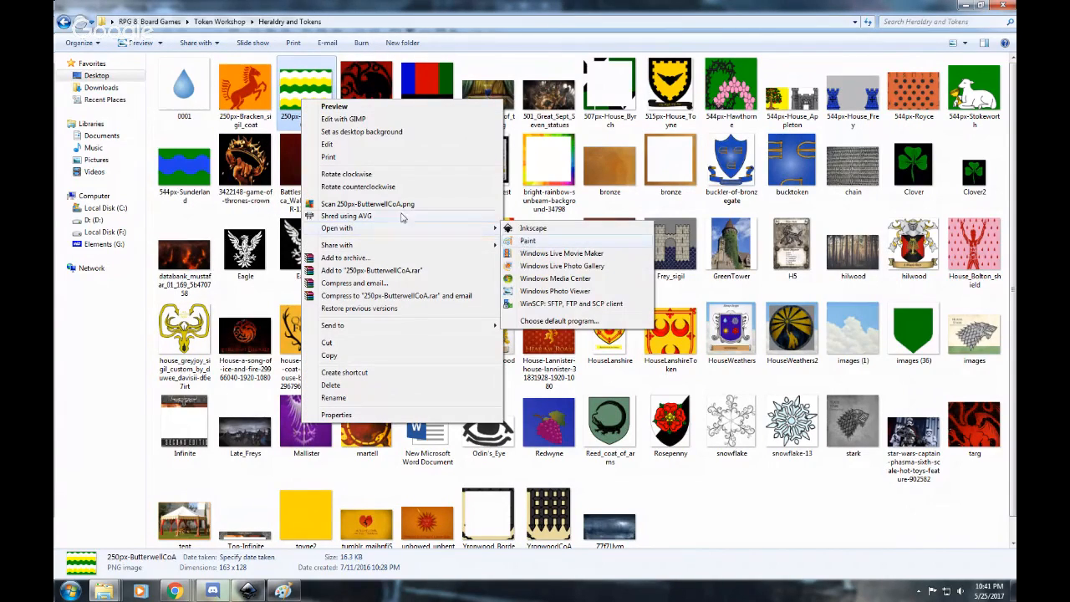
click(351, 119)
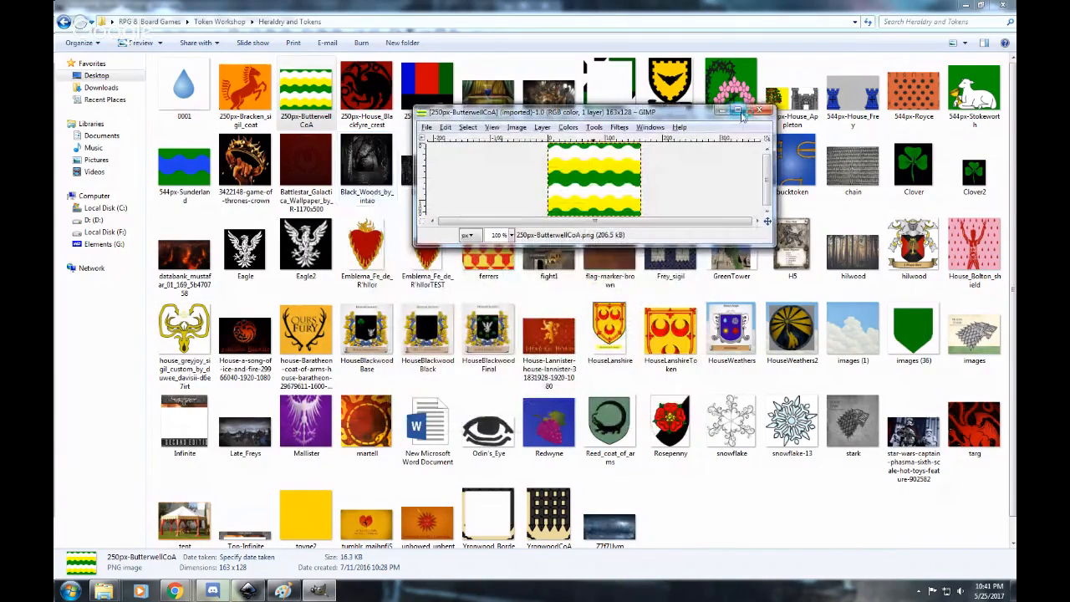
click(738, 113)
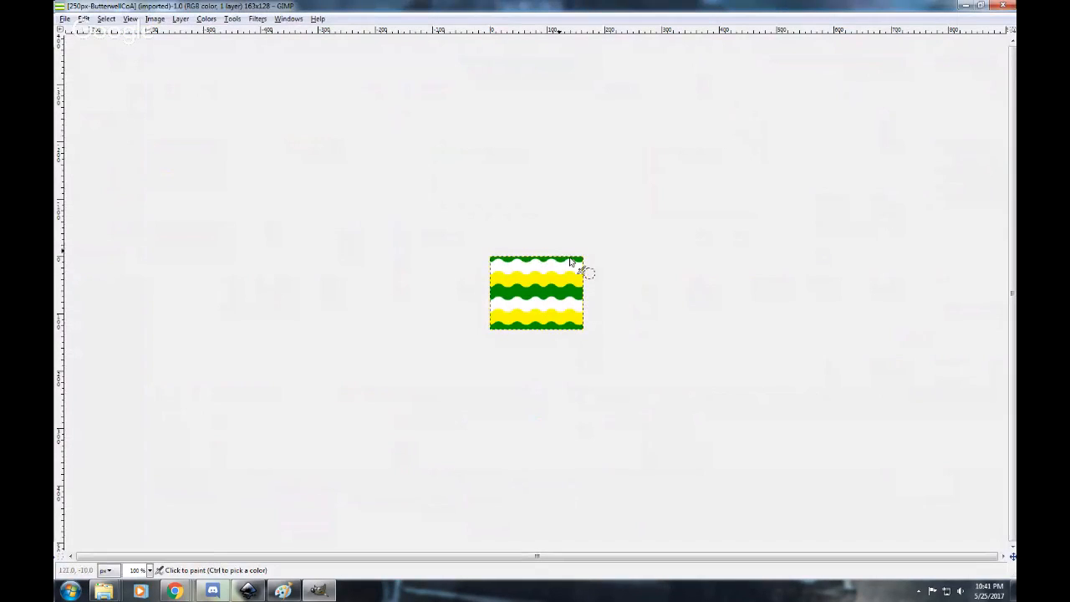
Scale the image to 400 × 400 px with the width and height proportions unlinked.
click(155, 18)
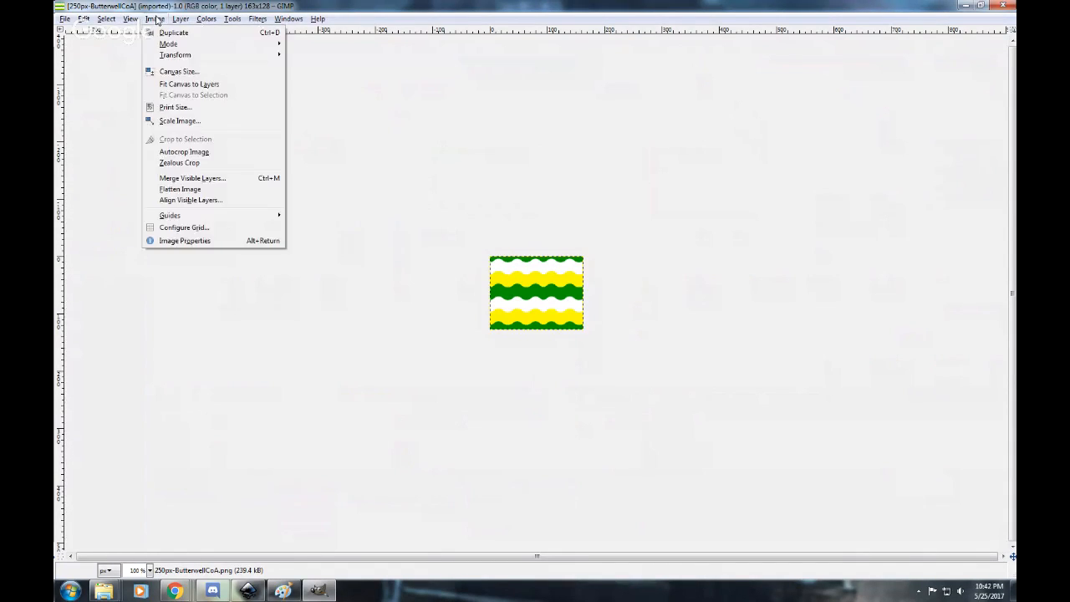
click(187, 120)
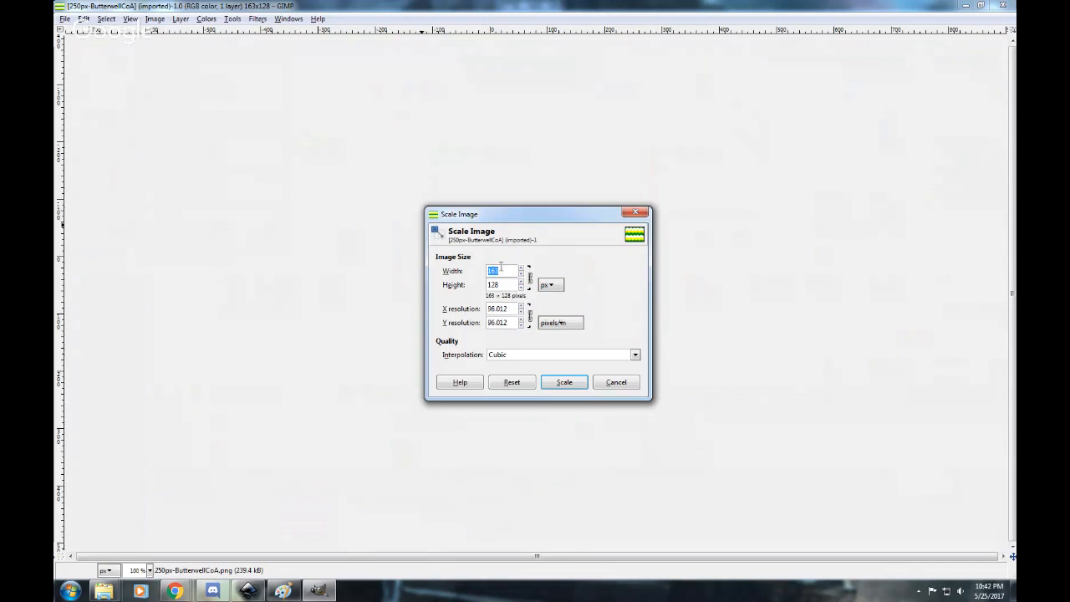
click(505, 273)
click(531, 279)
click(507, 274)
key(ctrl+a)
text(400)
key(ctrl+a)
text(400)
click(558, 382)
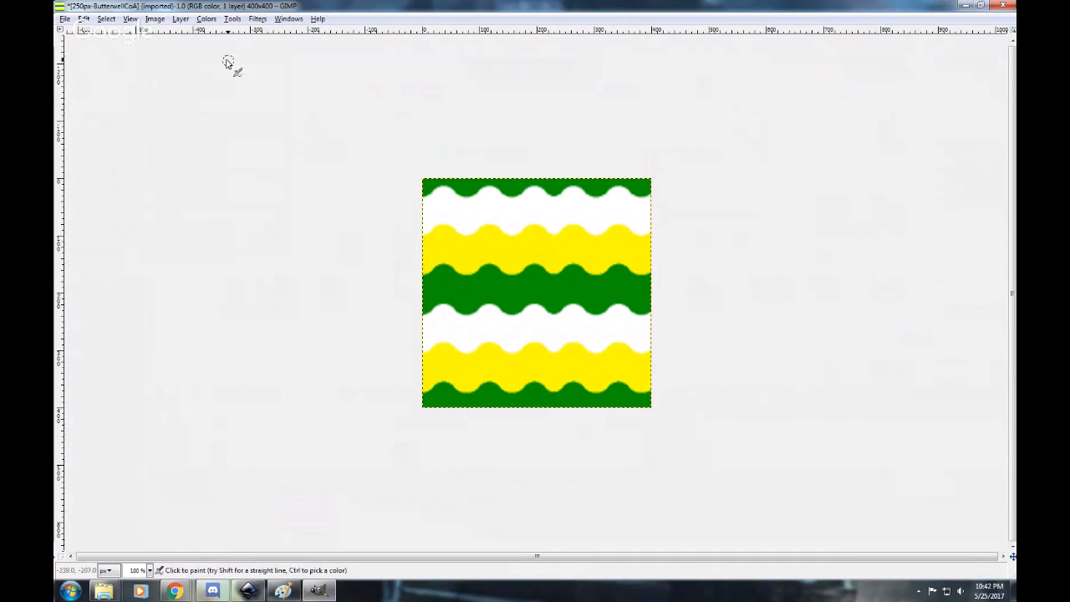
click(179, 19)
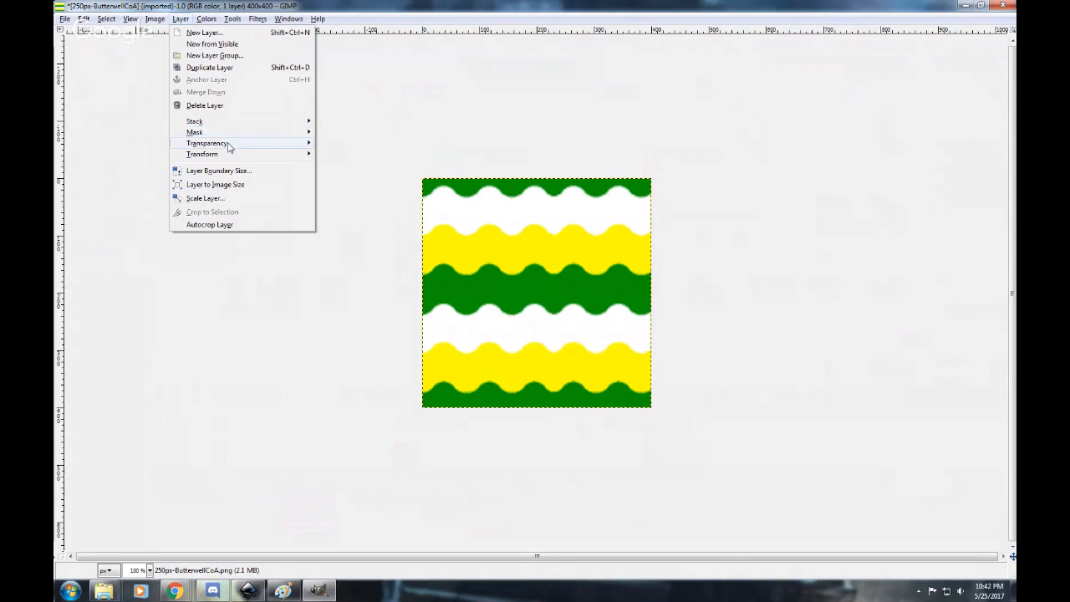
mouse_move(232, 143)
click(372, 85)
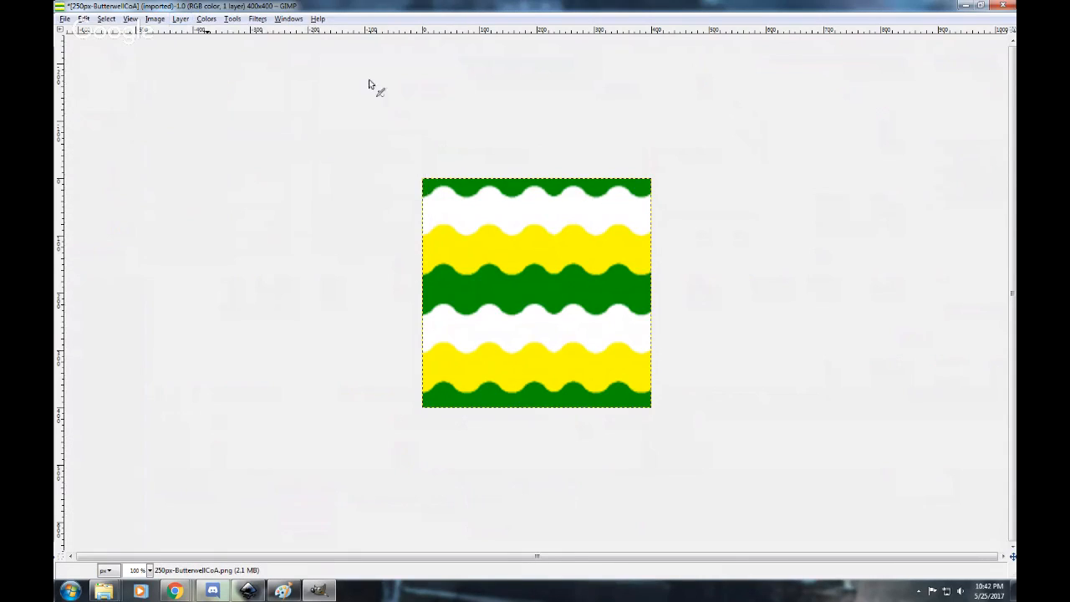
Cut out the image's centre with a Rectangle Select inset about 24 px from the edges, leaving a transparent middle, and clear the selection.
click(233, 20)
mouse_move(260, 32)
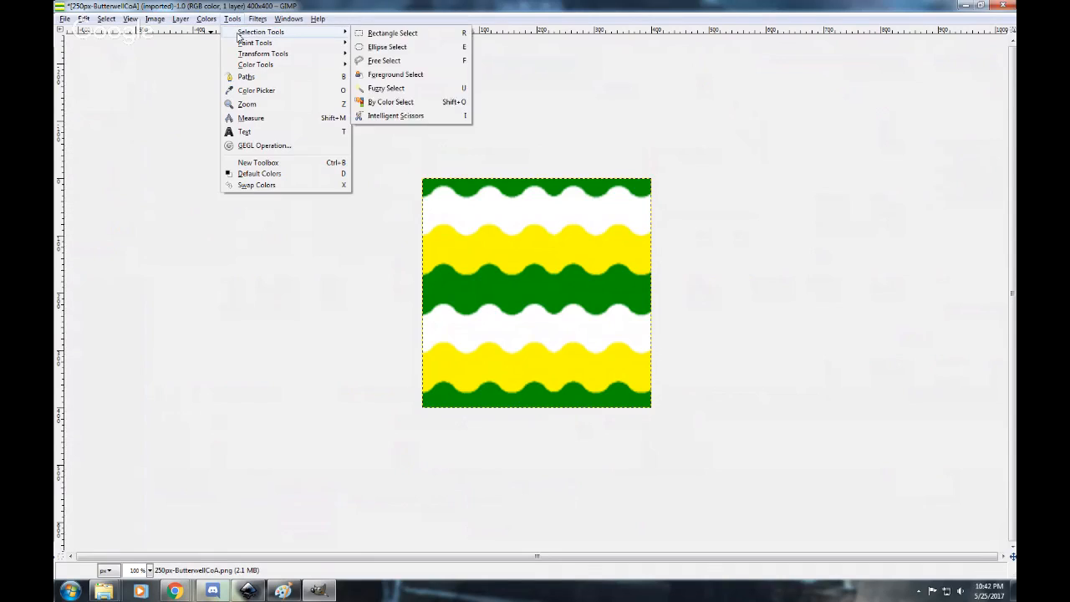
click(392, 35)
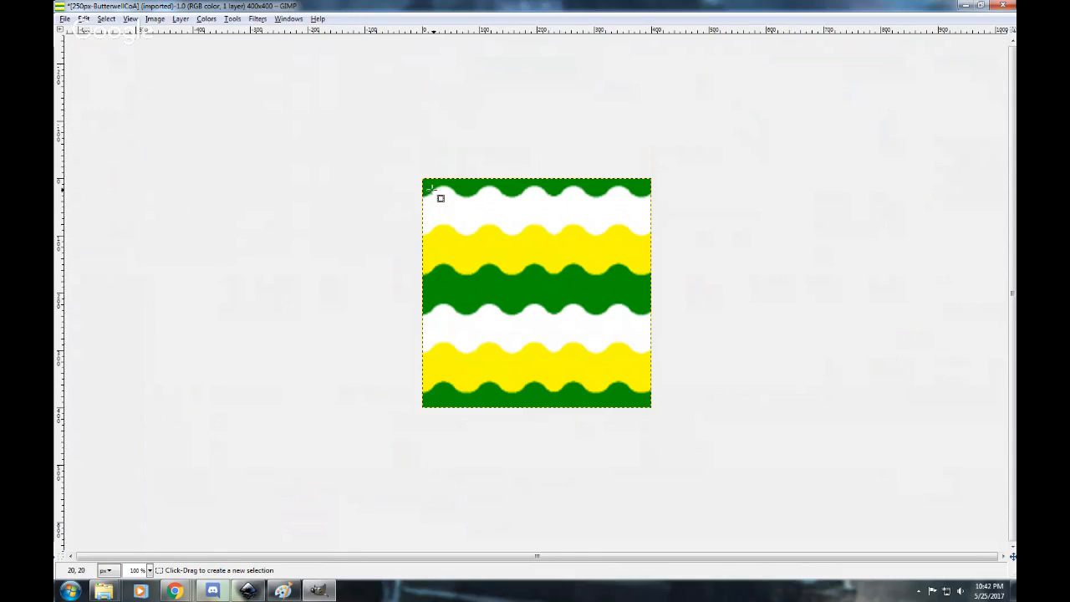
drag(433, 193, 486, 245)
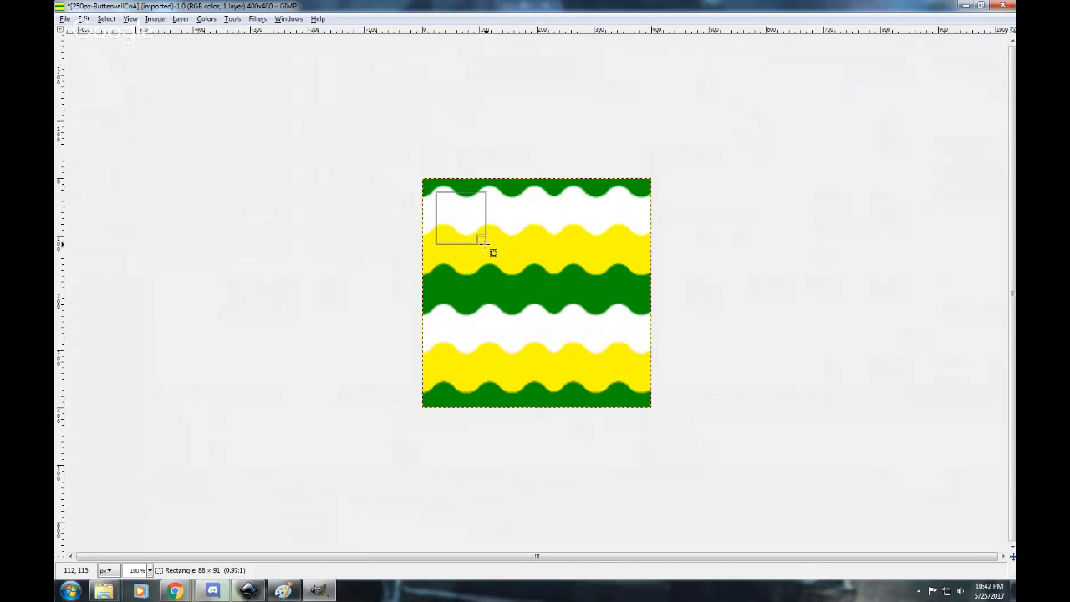
drag(487, 244, 635, 393)
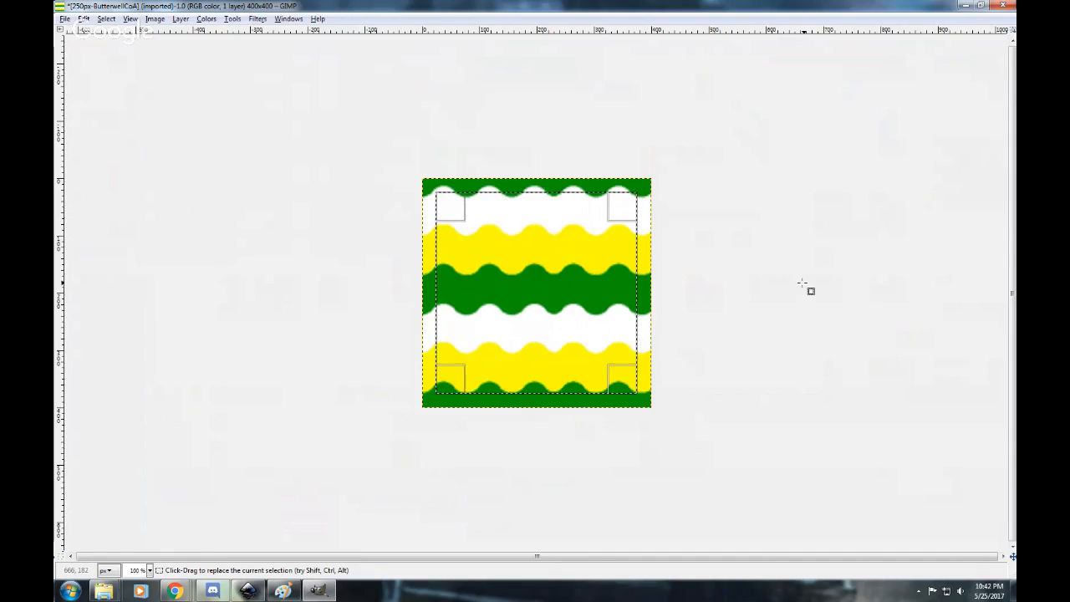
key(Delete)
click(580, 78)
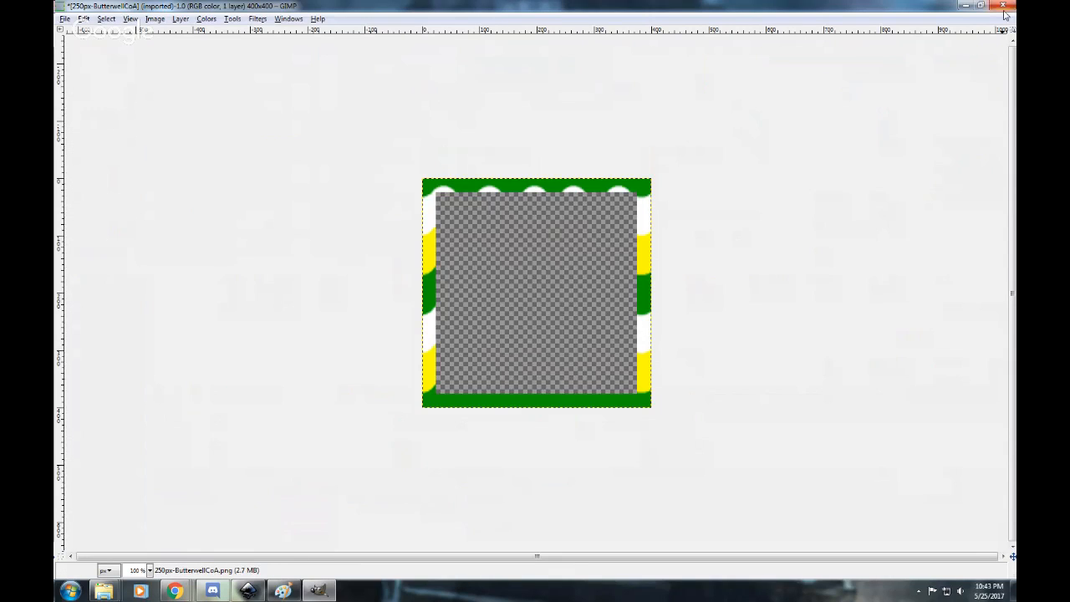
Close the 250px-ButterwellCoA image in GIMP discarding its changes, and minimize GIMP and the Heraldry and Tokens folder window.
click(1004, 5)
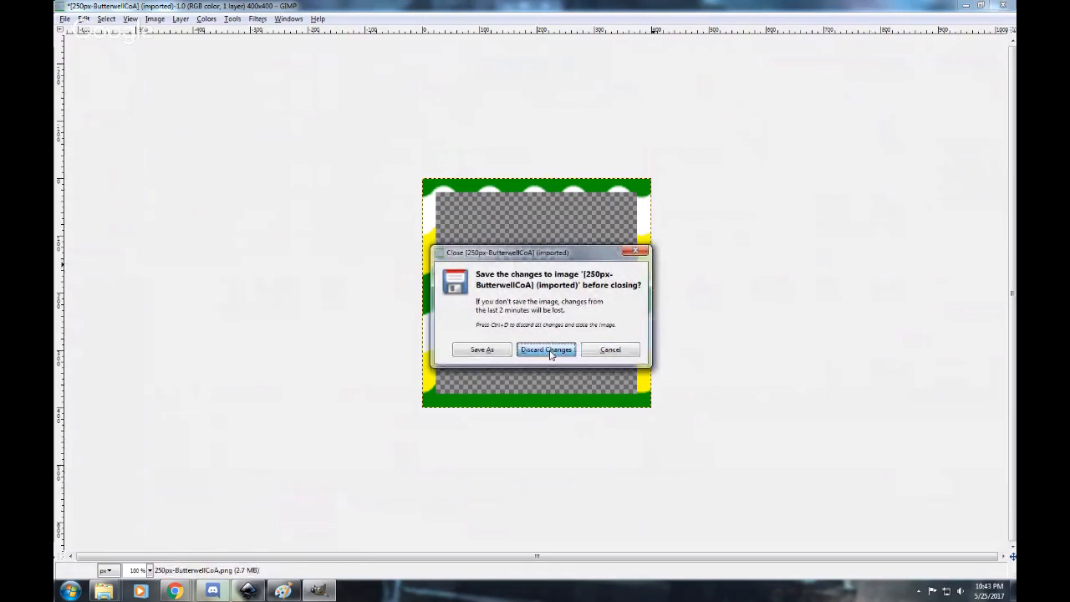
click(547, 350)
click(967, 7)
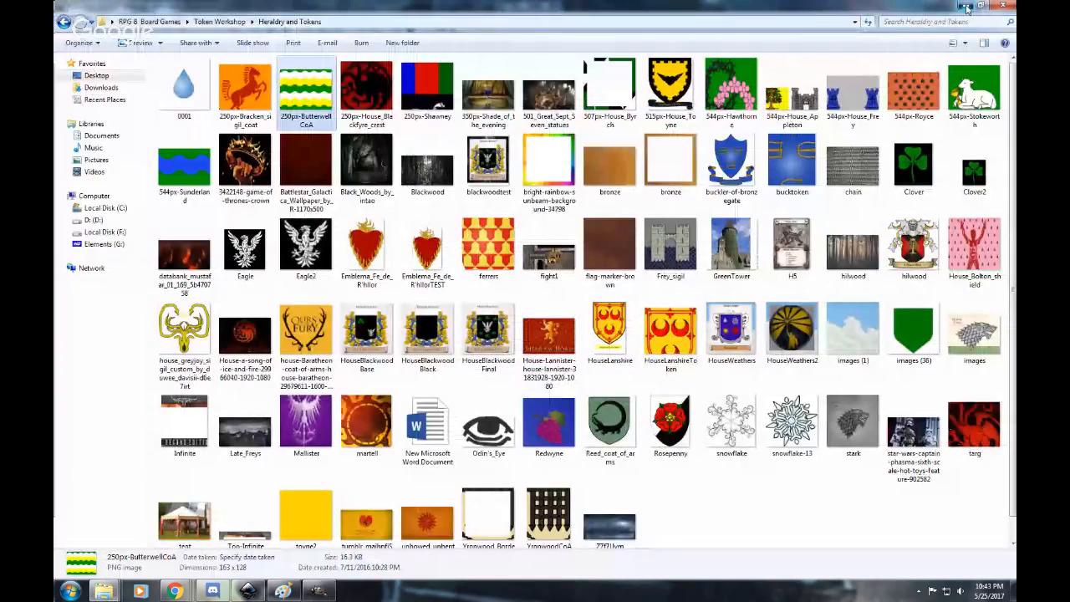
click(965, 7)
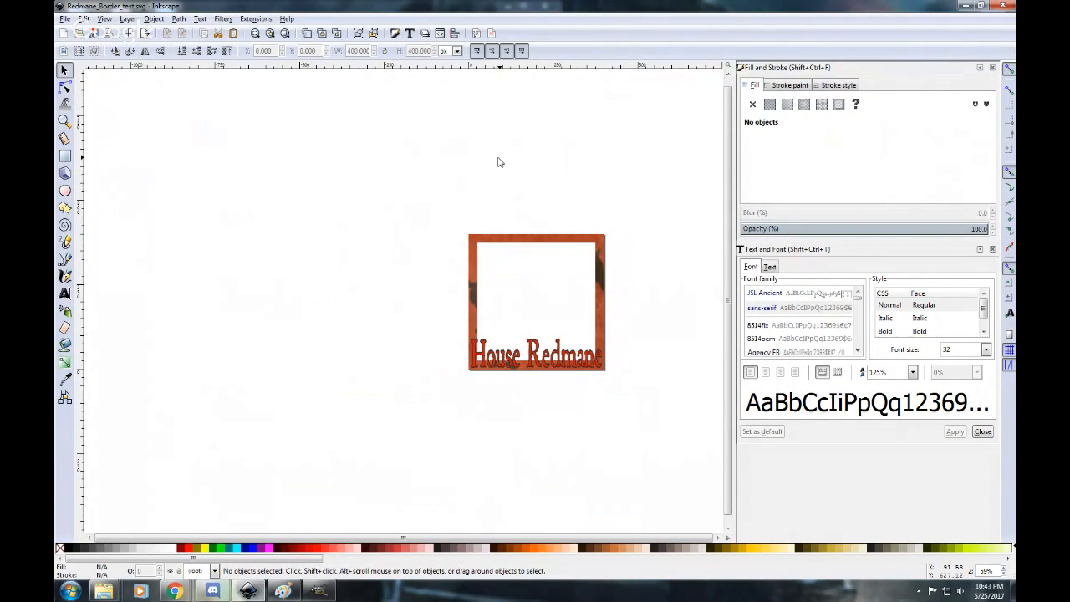
Delete the existing House Redmane text from the Redmane_Border_text.svg drawing in Inkscape.
click(65, 19)
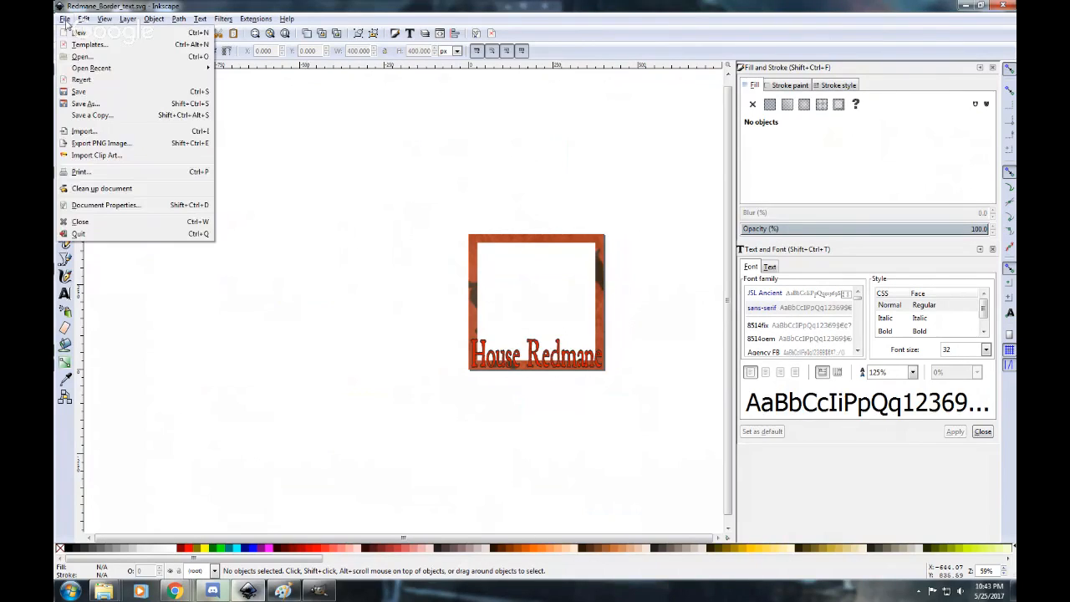
click(372, 168)
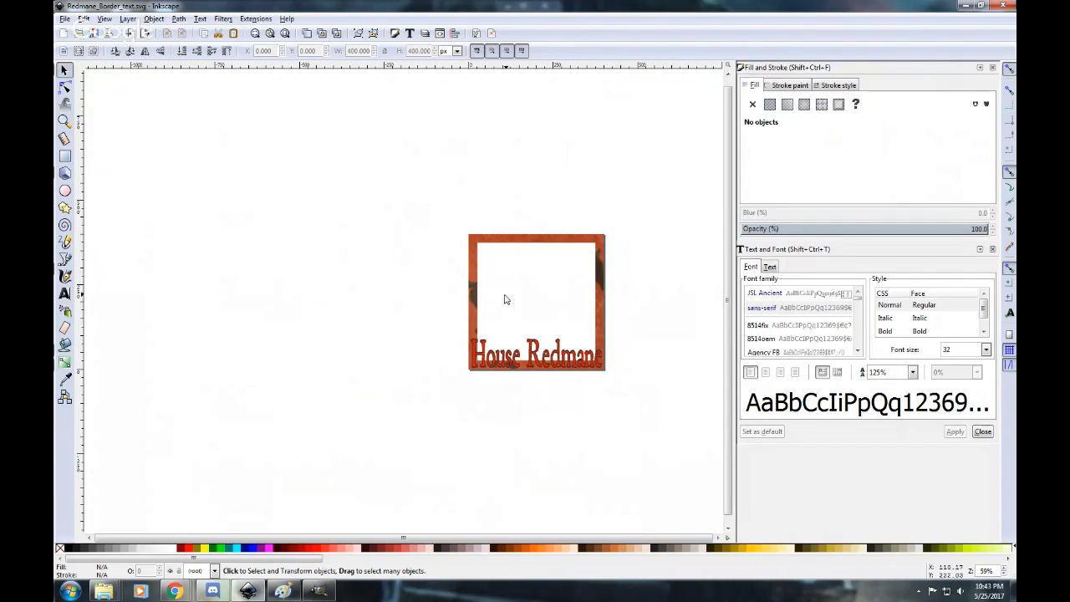
click(535, 355)
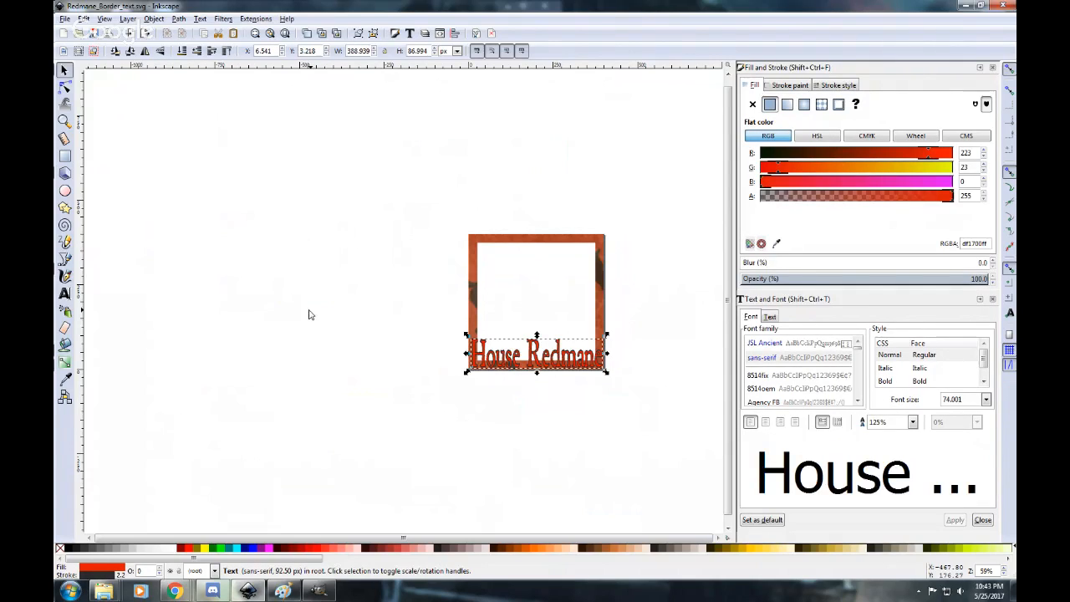
key(Delete)
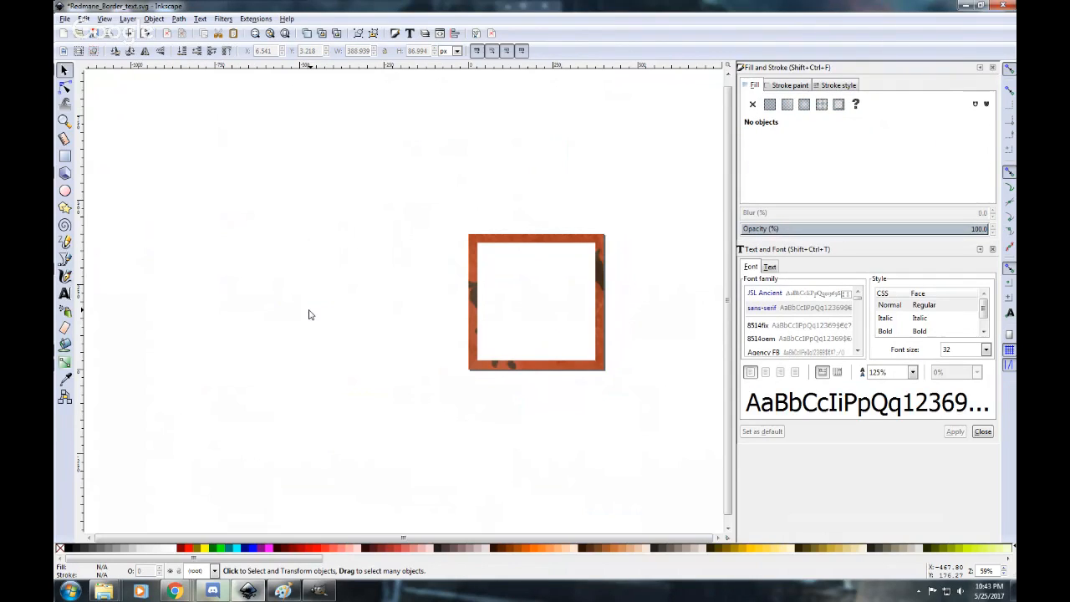
Add the text "House Redmane" inside the lower edge of the border with the Text tool.
click(65, 294)
click(483, 355)
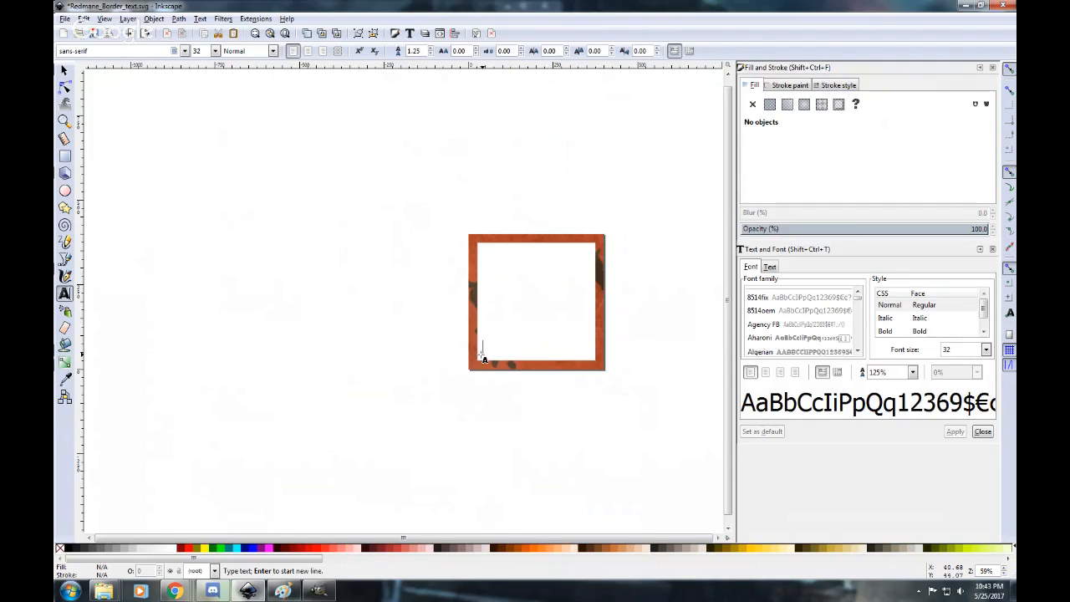
text(House Redmane)
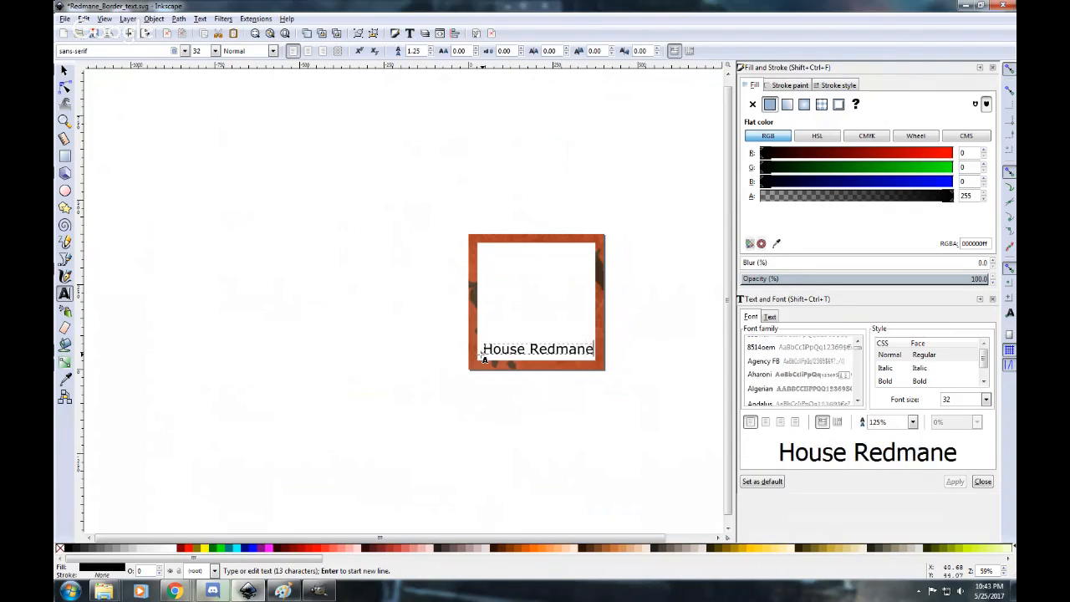
key(Escape)
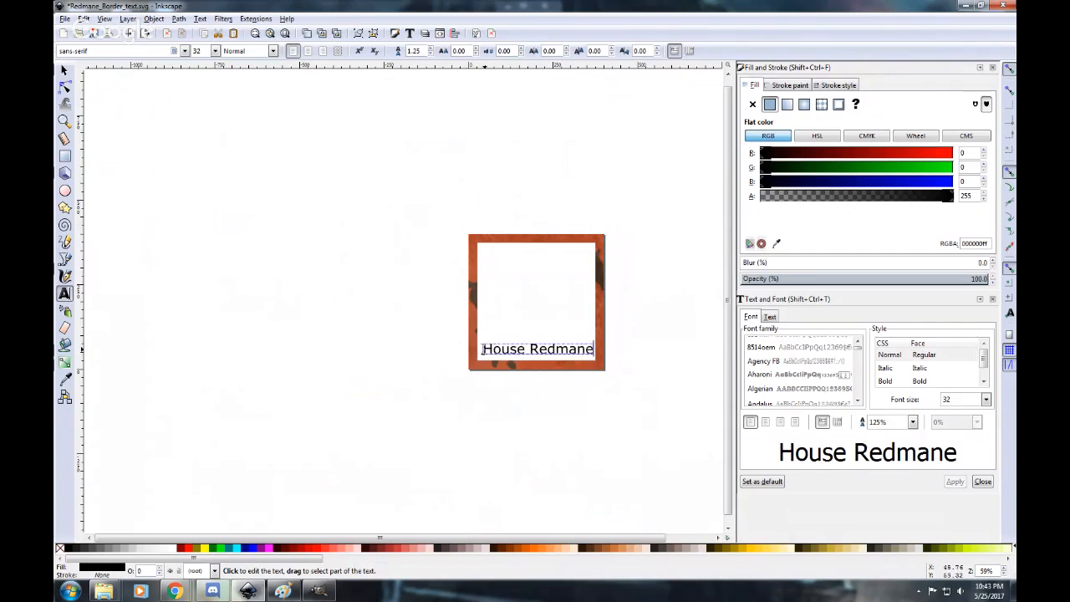
Set the font of the whole House Redmane text to JSL Ancient.
drag(481, 350, 595, 351)
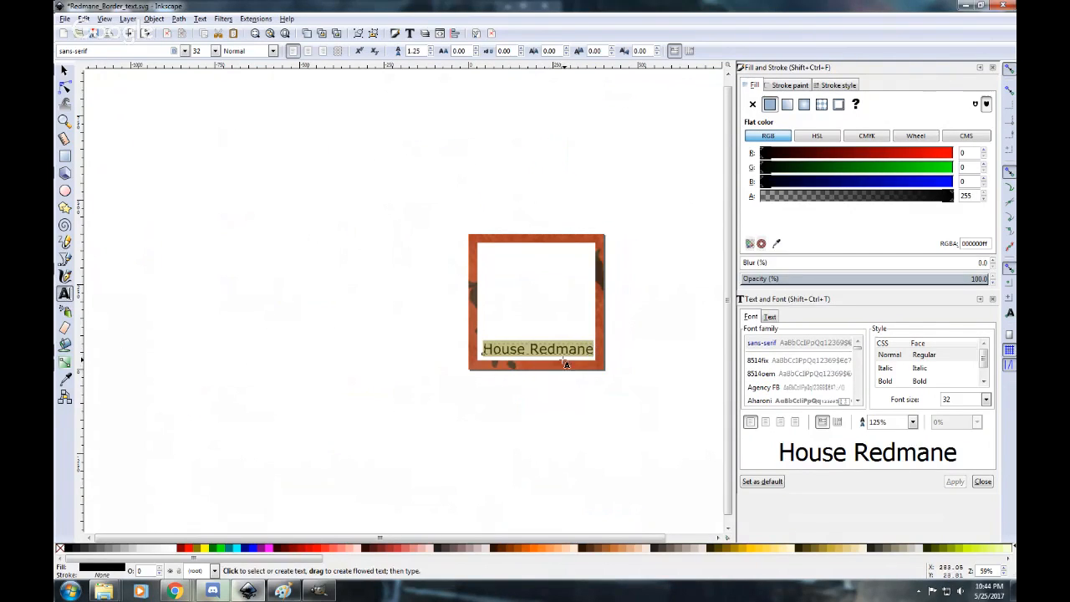
click(775, 388)
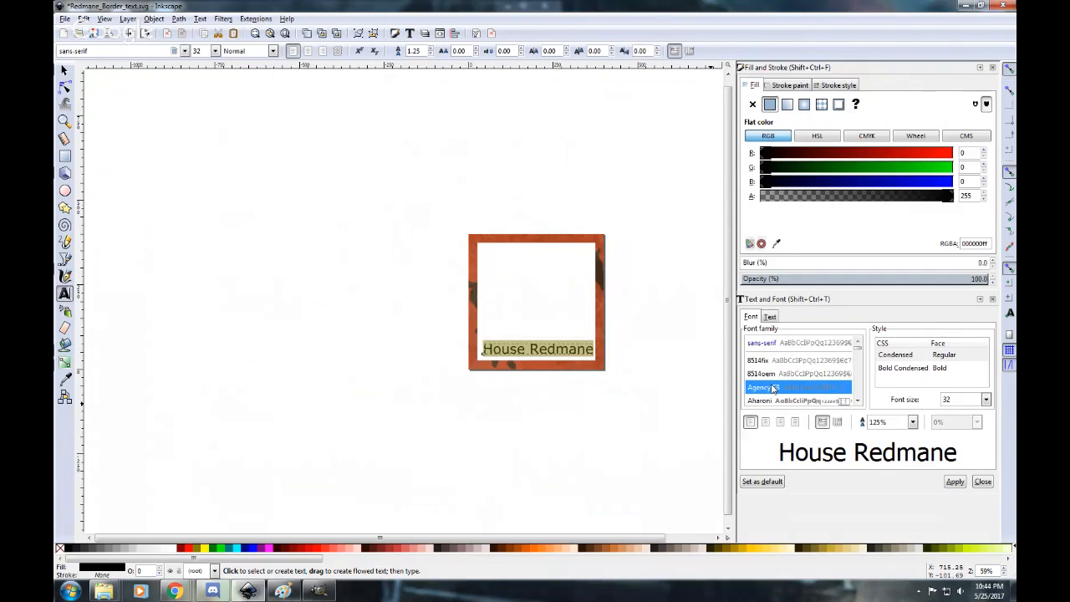
scroll(775, 390, down, 5)
click(767, 398)
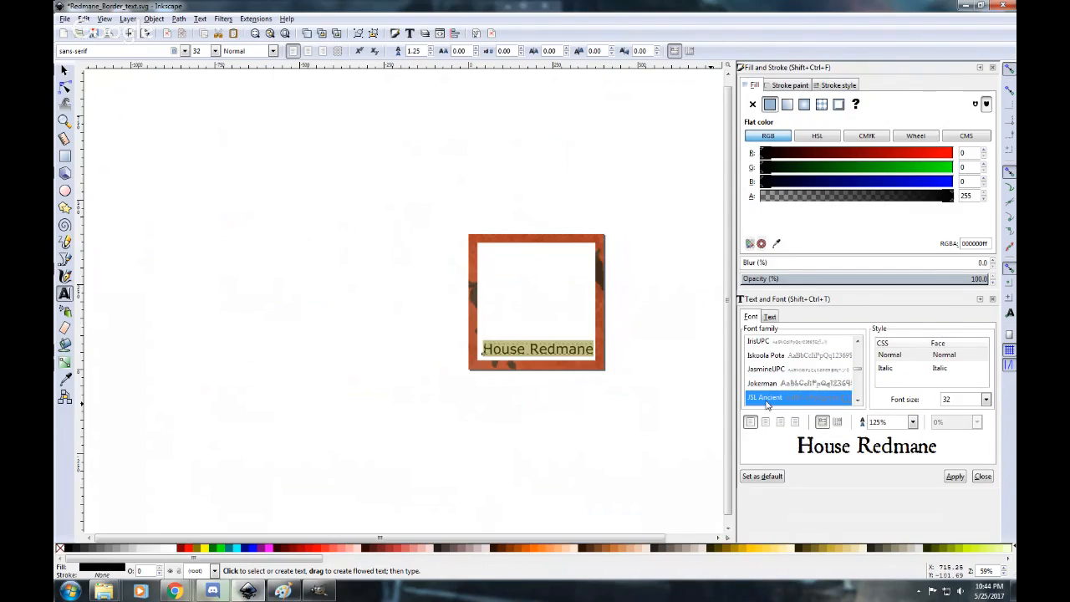
click(956, 477)
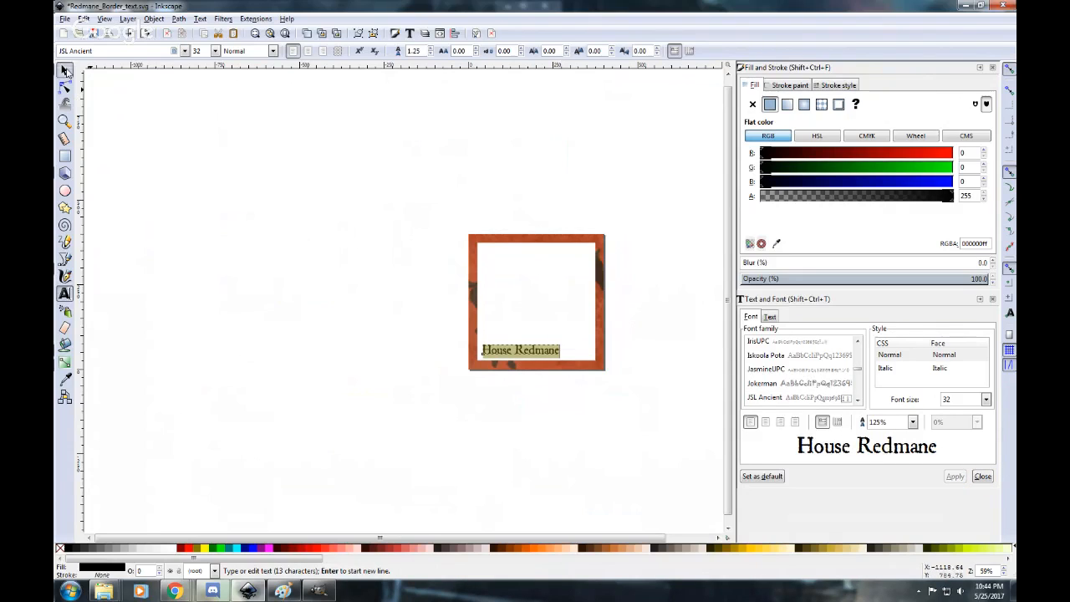
Move and stretch the House Redmane text across the border's lower edge to about 383 × 73 px, and deselect it.
click(67, 72)
drag(530, 357, 604, 341)
click(642, 332)
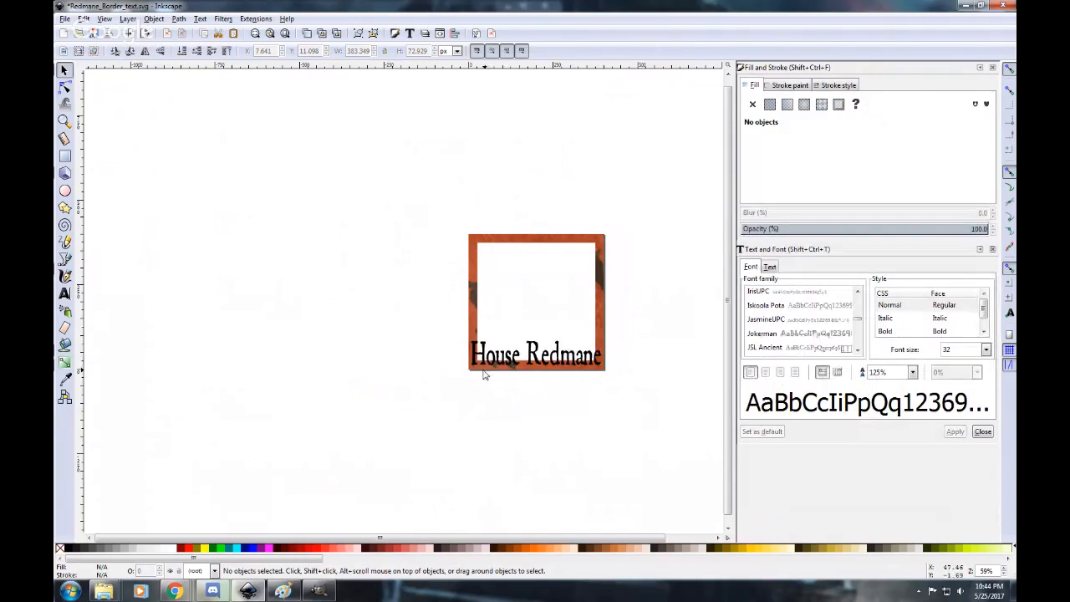
Give the House Redmane text a flat green stroke with RGB values 0, 231, 0, and deselect it.
click(64, 293)
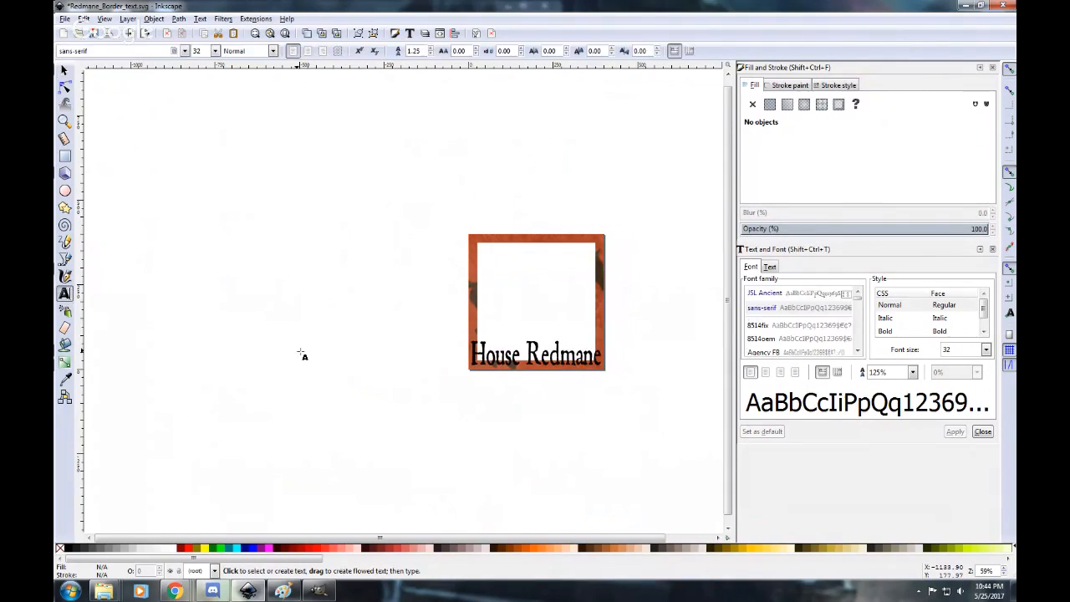
click(472, 351)
drag(475, 350, 599, 353)
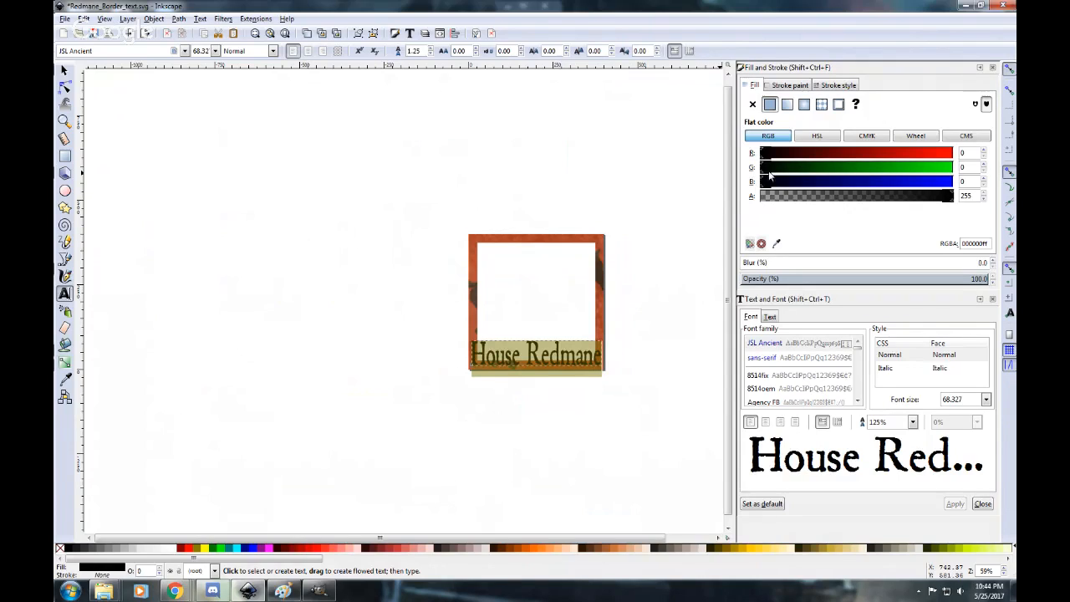
click(792, 86)
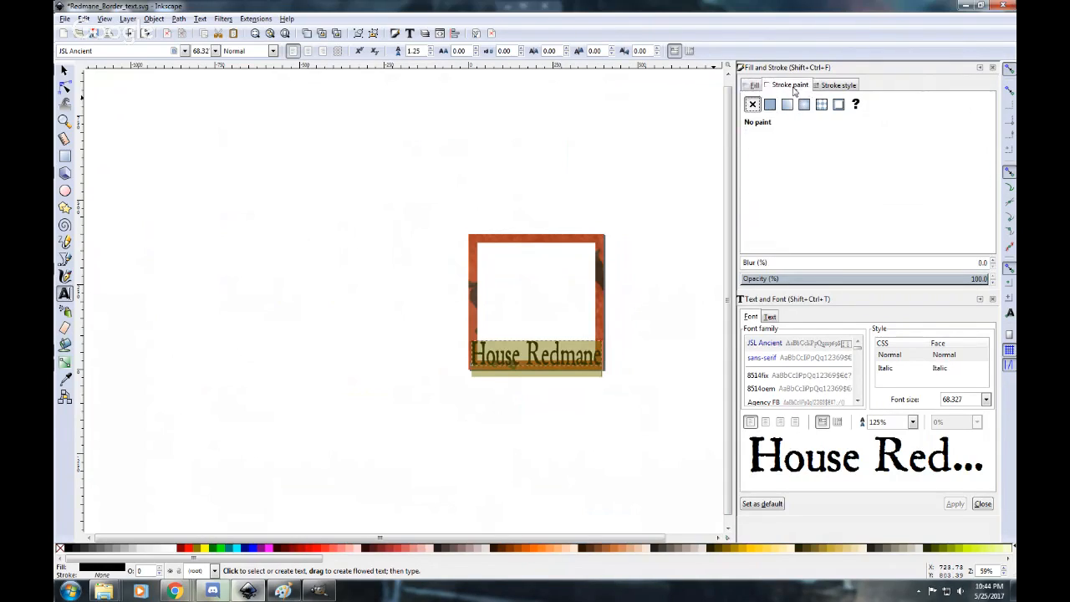
click(769, 105)
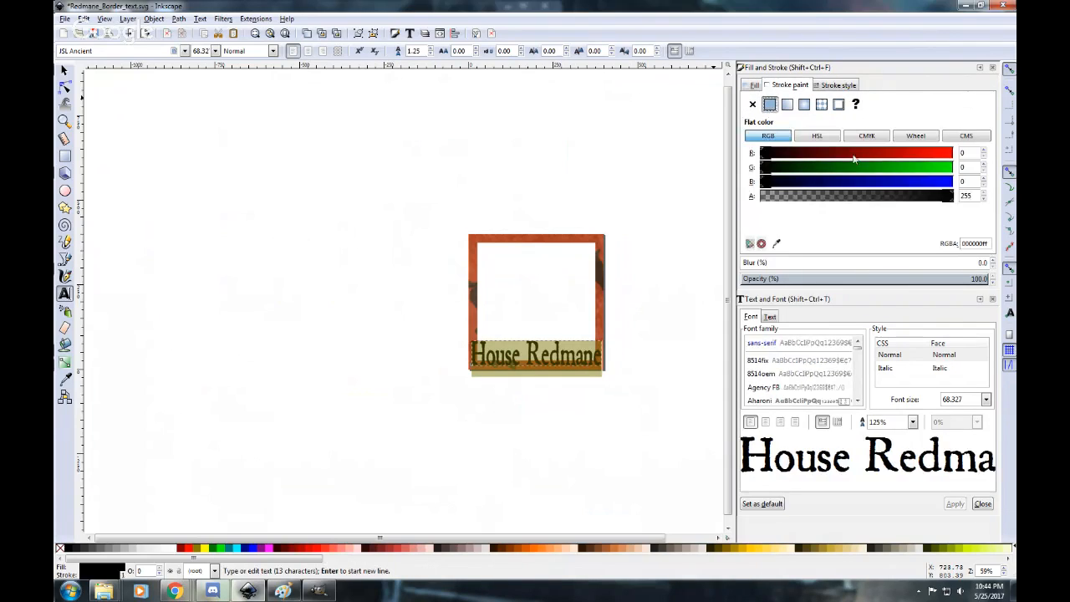
click(934, 167)
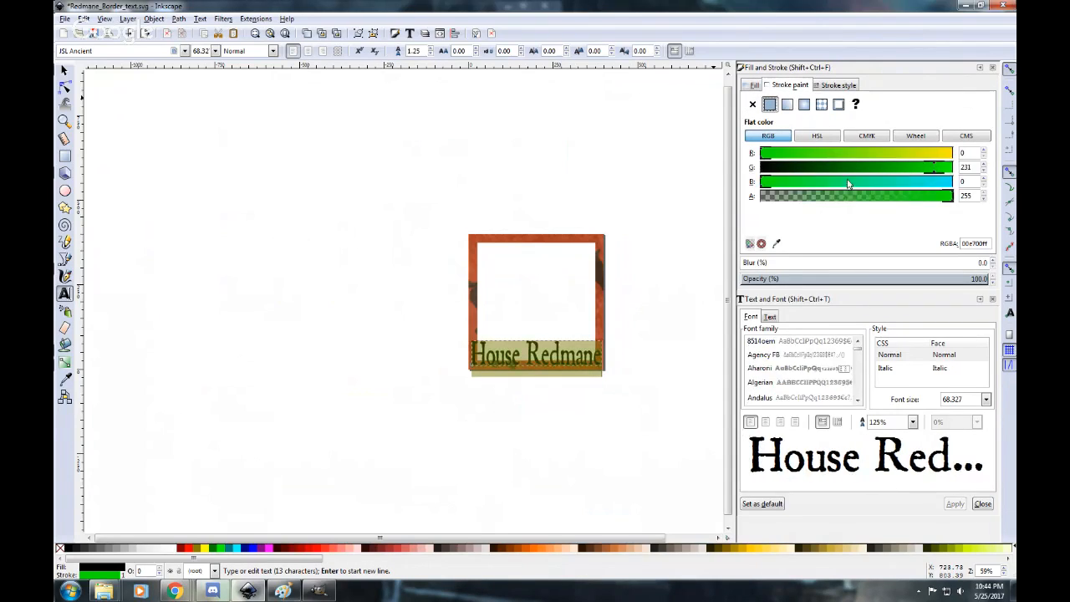
click(674, 167)
Set the stroke width of the House Redmane text to 1.5 px, and return to the selection tool.
click(489, 352)
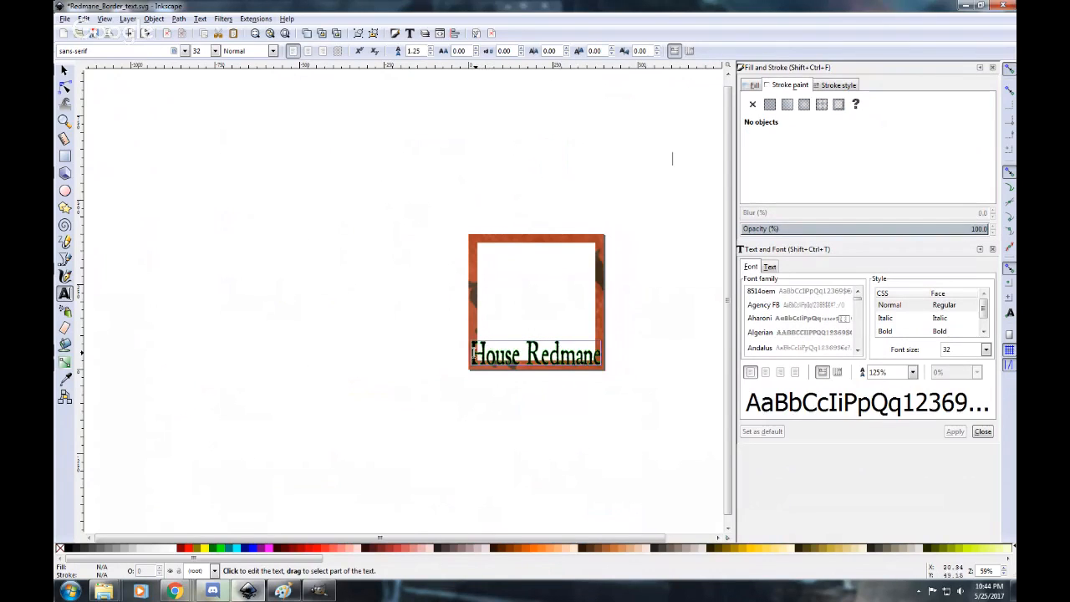
drag(489, 352, 604, 355)
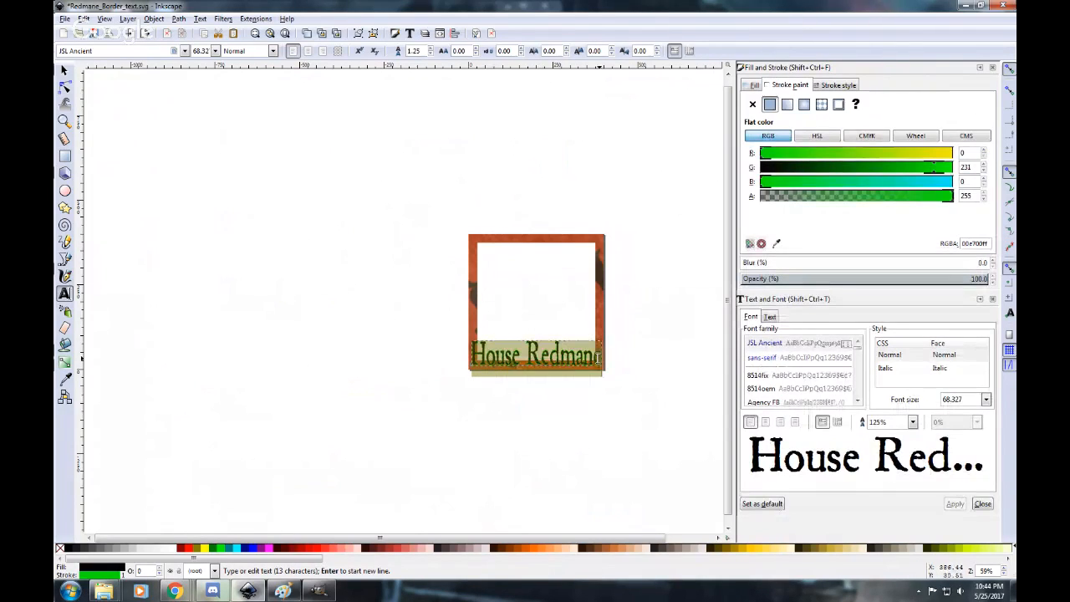
click(838, 85)
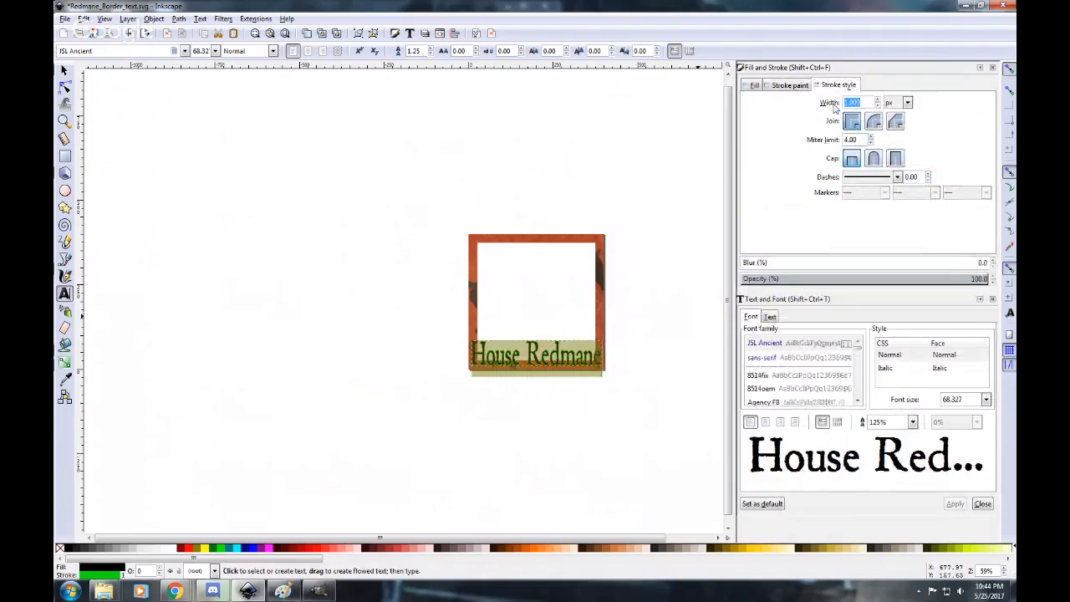
click(877, 99)
click(877, 99)
click(877, 100)
click(877, 99)
click(877, 99)
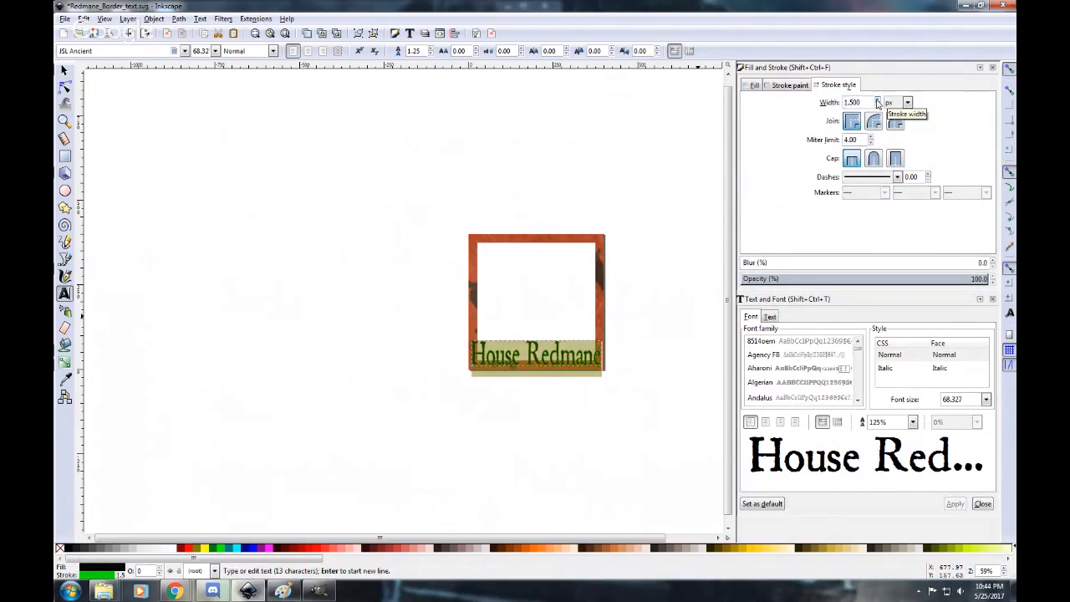
click(701, 255)
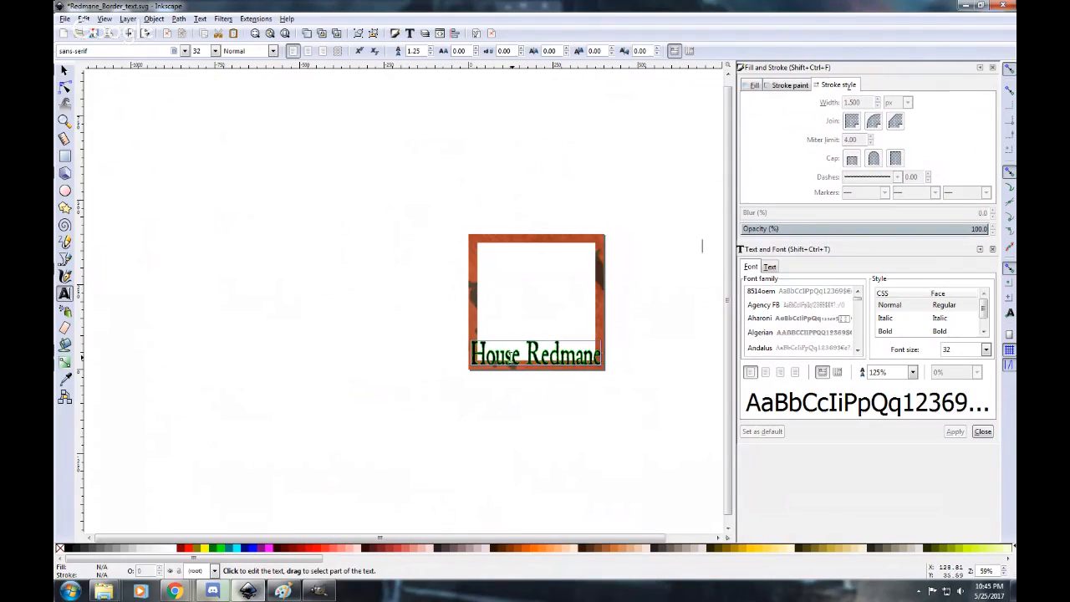
key(F1)
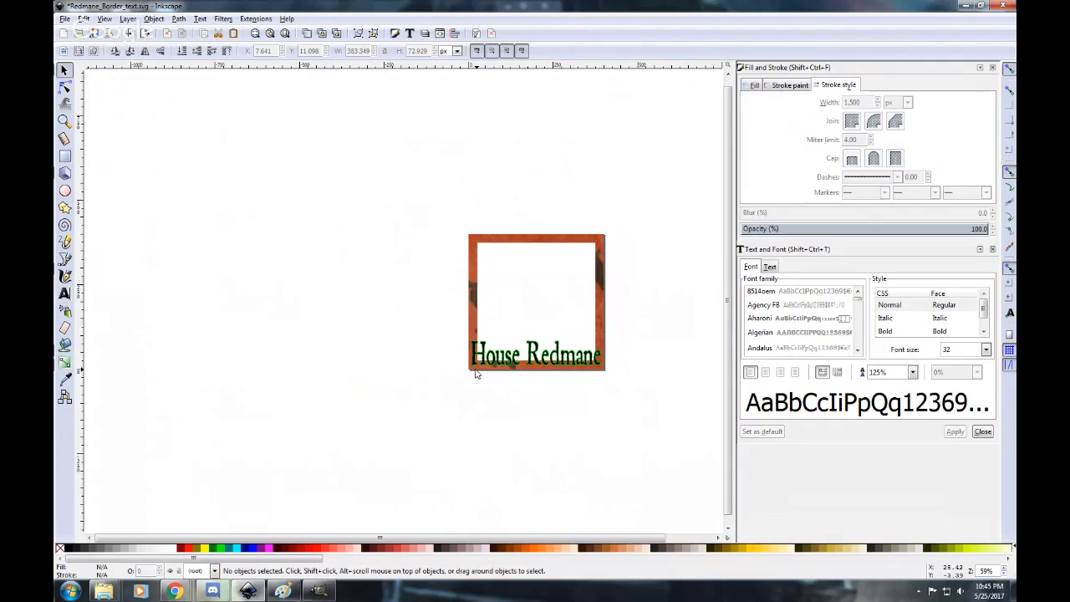
Review the Save As options and existing border files in the ASOIAF Token Borders folder, and cancel the save.
click(64, 19)
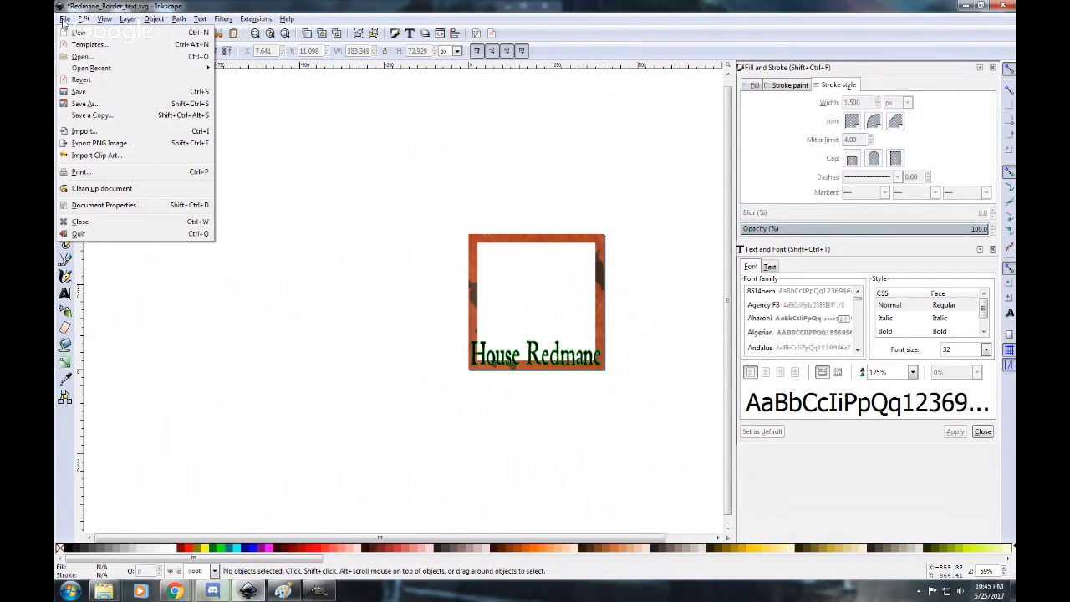
click(85, 102)
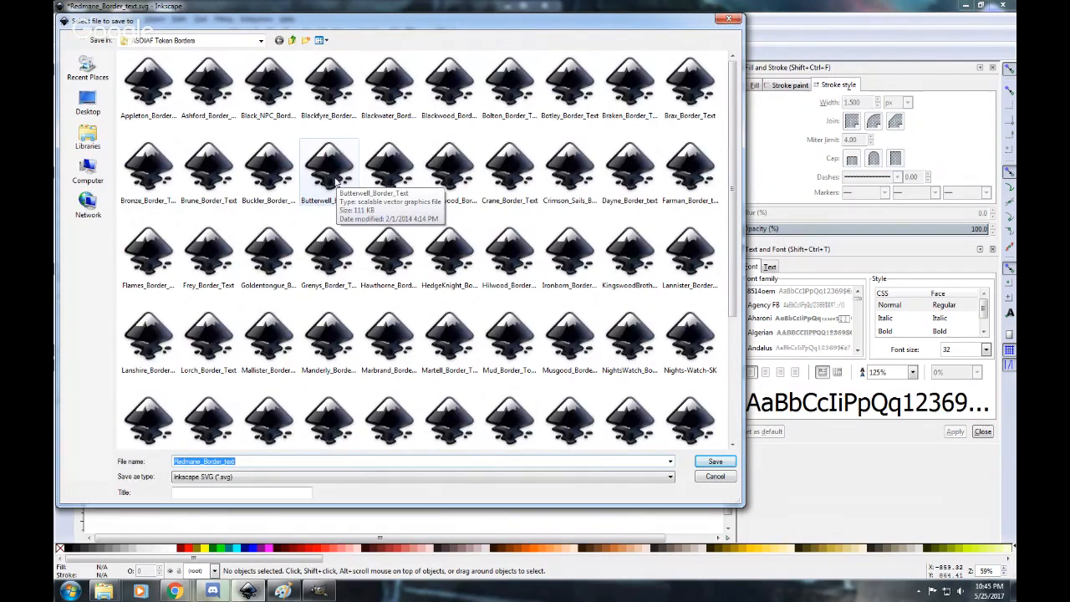
click(724, 21)
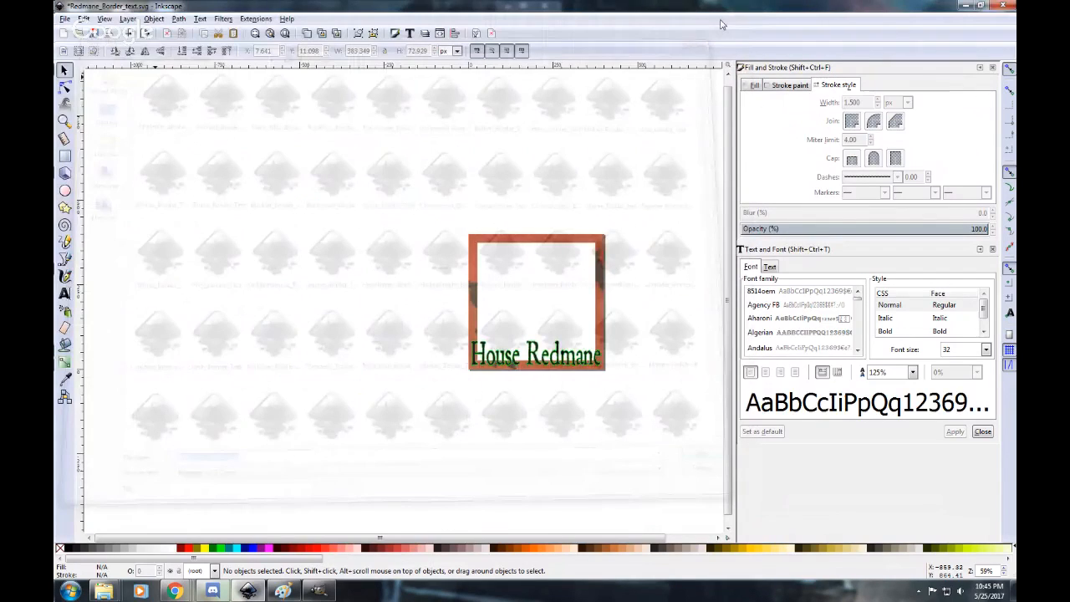
Close the Redmane border drawing and quit Inkscape.
click(1000, 5)
click(597, 337)
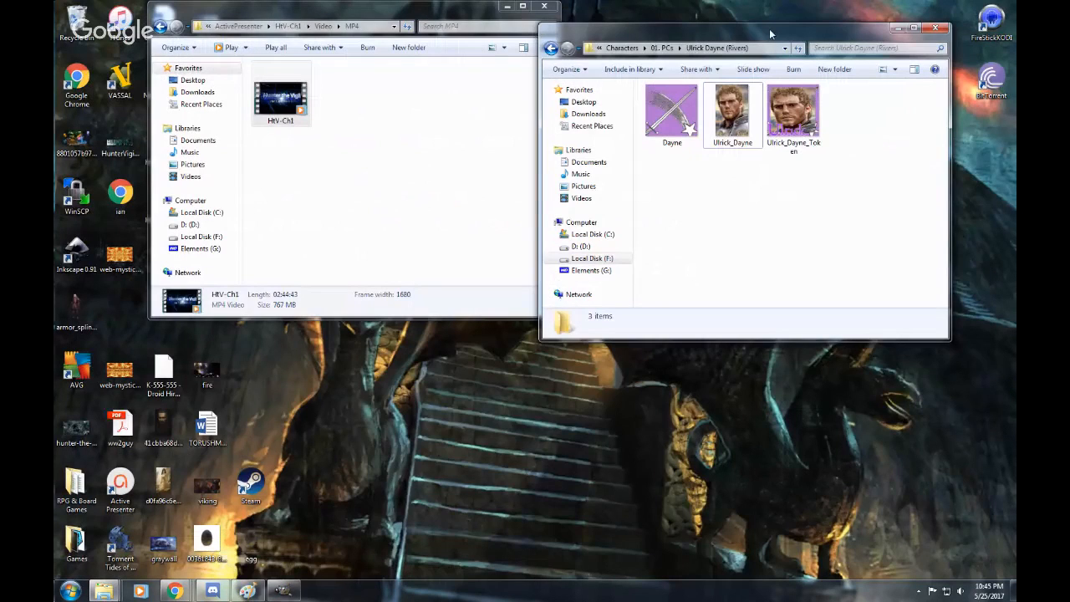
Preview the finished Ulrick_Dayne_Token image in Windows Photo Viewer, close the preview and minimize the MP4 folder window.
drag(771, 33, 803, 22)
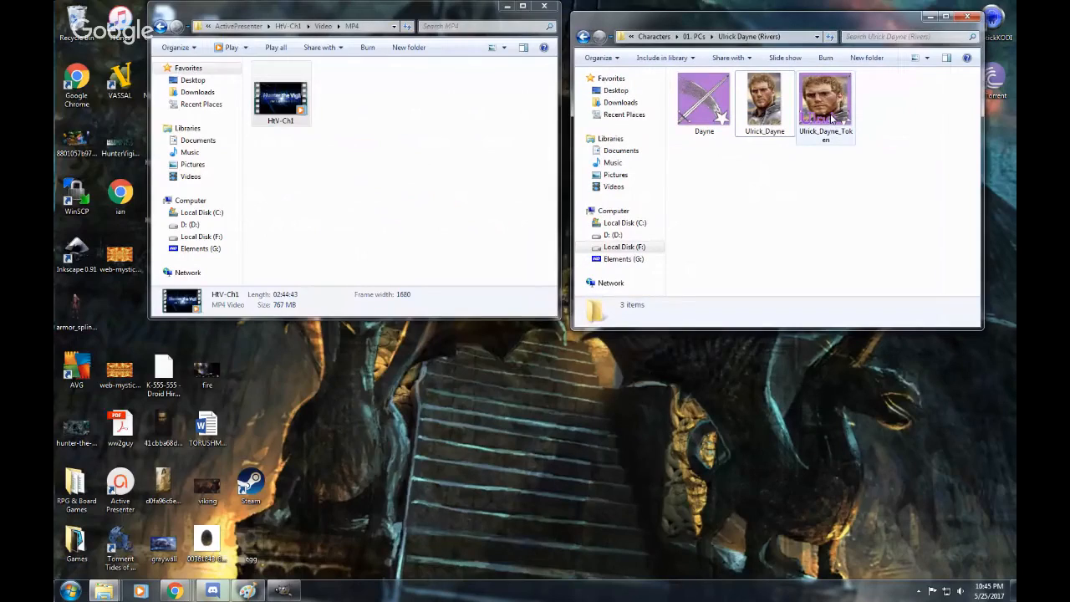
double_click(831, 117)
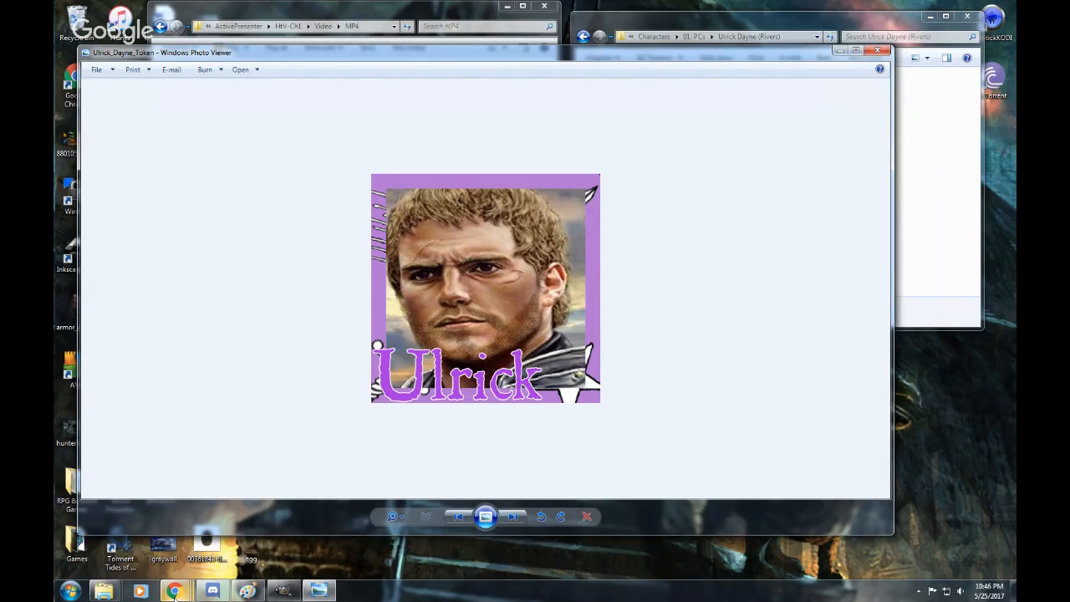
mouse_move(175, 593)
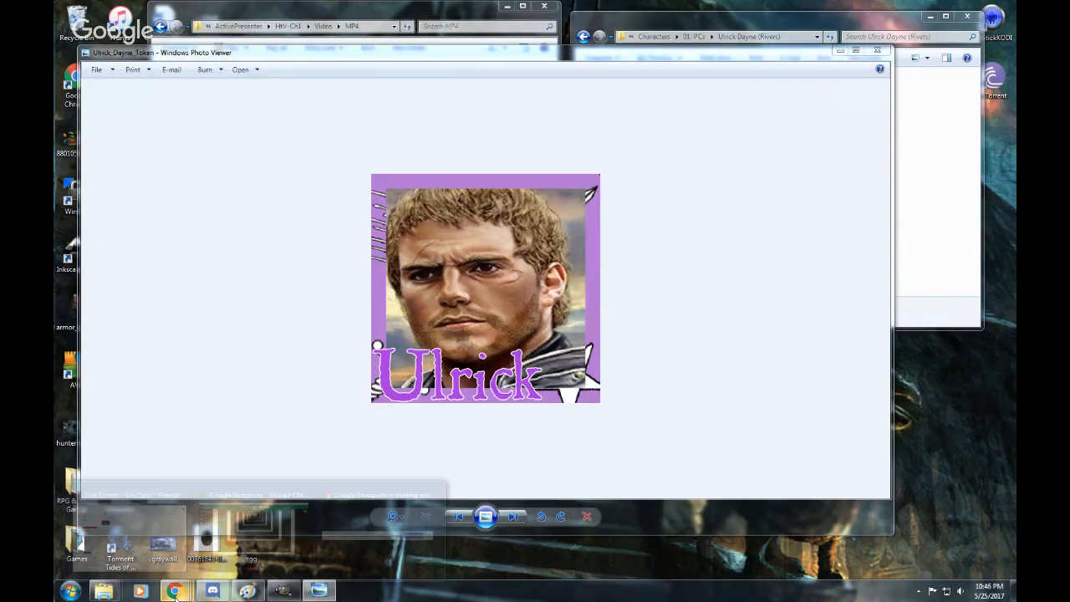
mouse_move(325, 514)
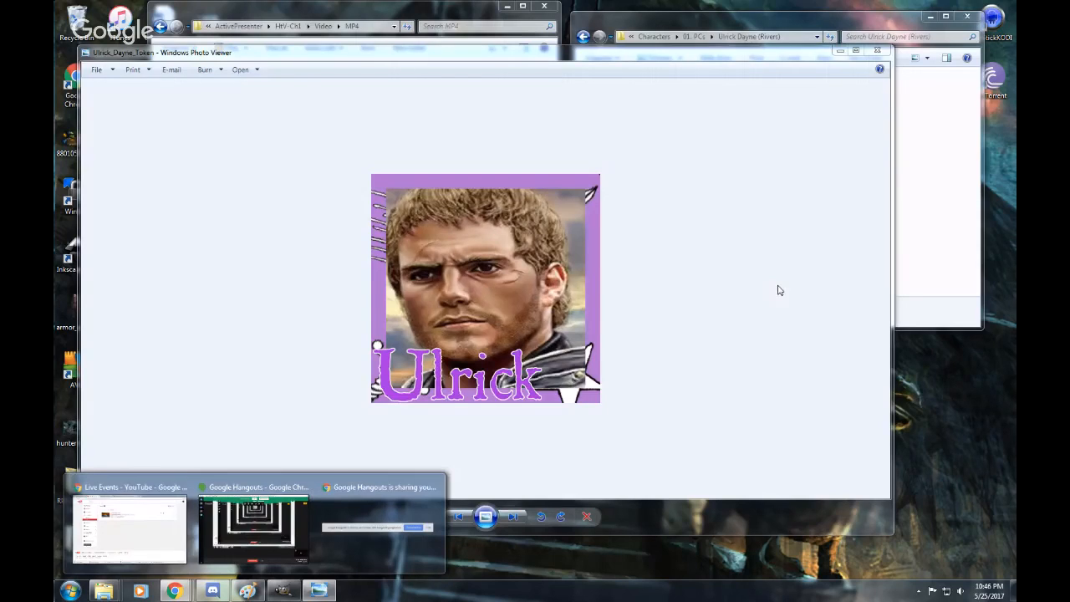
click(877, 51)
click(508, 8)
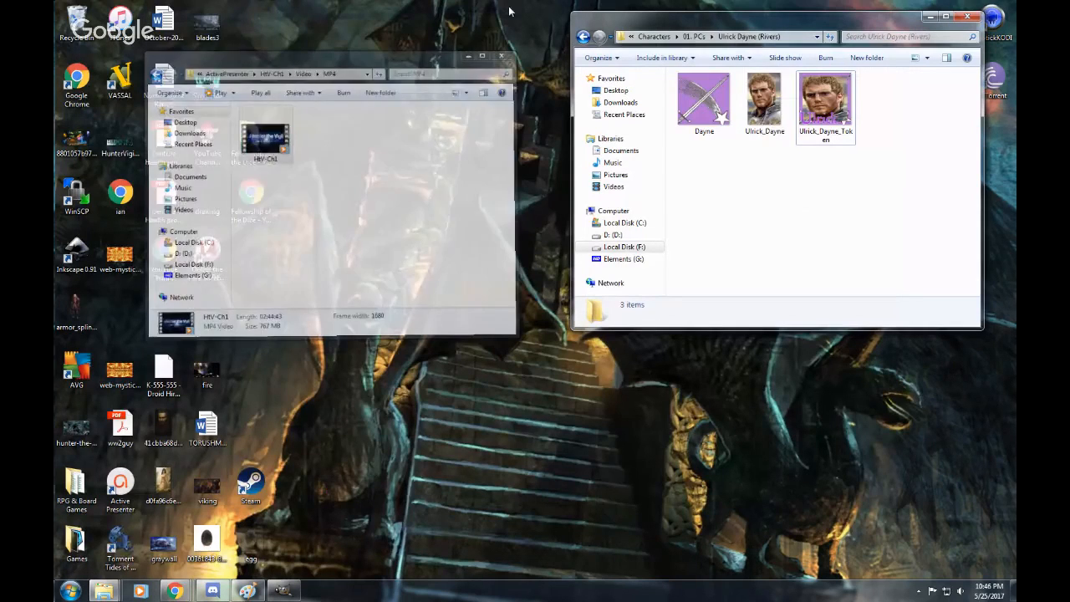
Switch to Paint and start a new blank 400 × 400 px image in place of the open portrait.
click(248, 591)
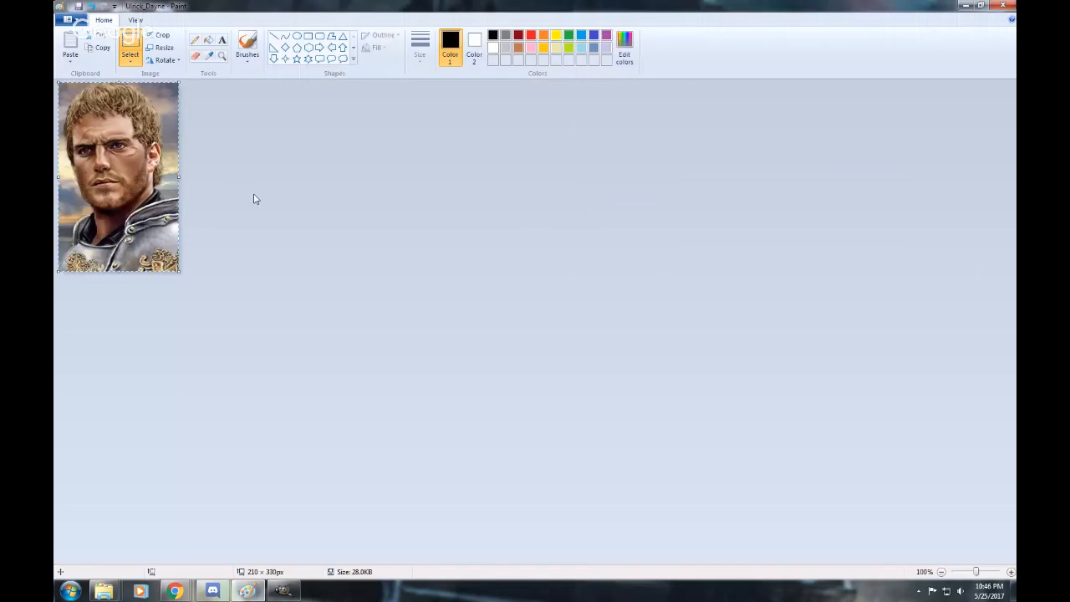
click(259, 197)
click(69, 19)
click(89, 64)
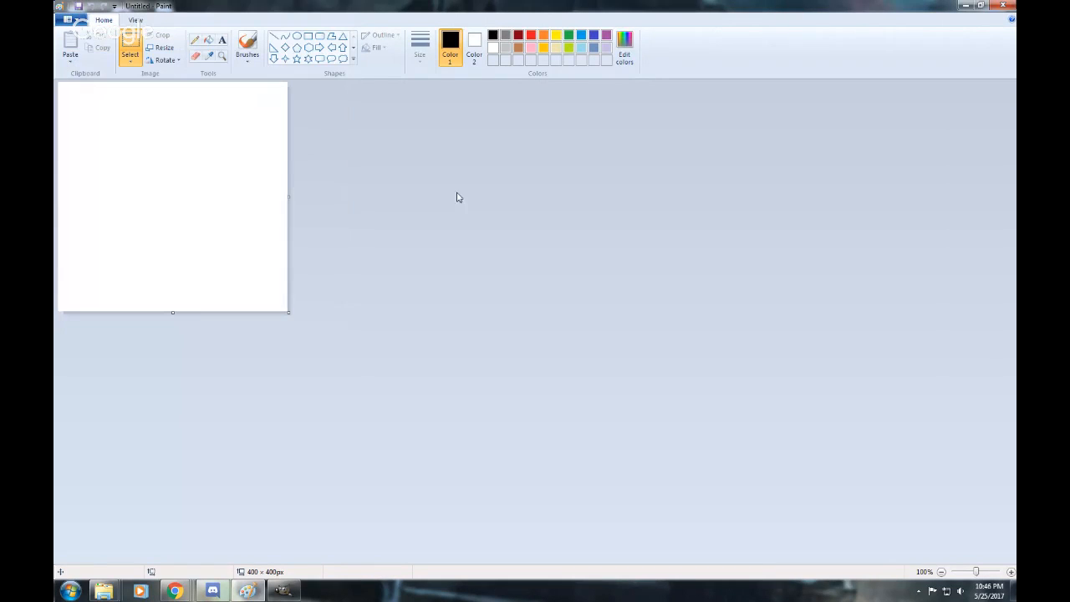
click(980, 6)
mouse_move(503, 77)
mouse_down()
mouse_move(746, 49)
mouse_move(446, 126)
mouse_move(516, 55)
mouse_up()
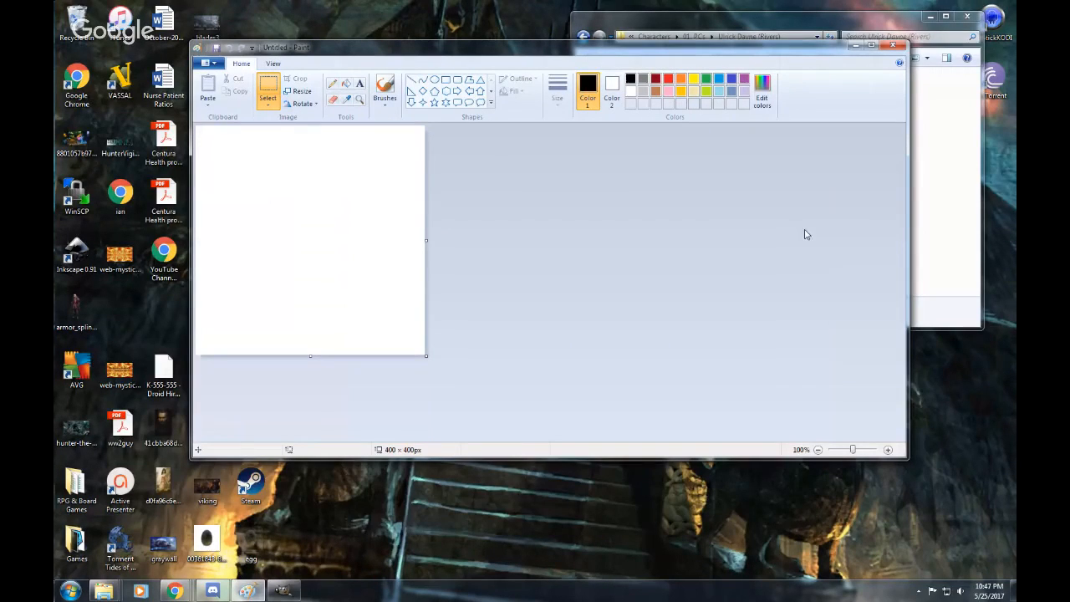
click(871, 45)
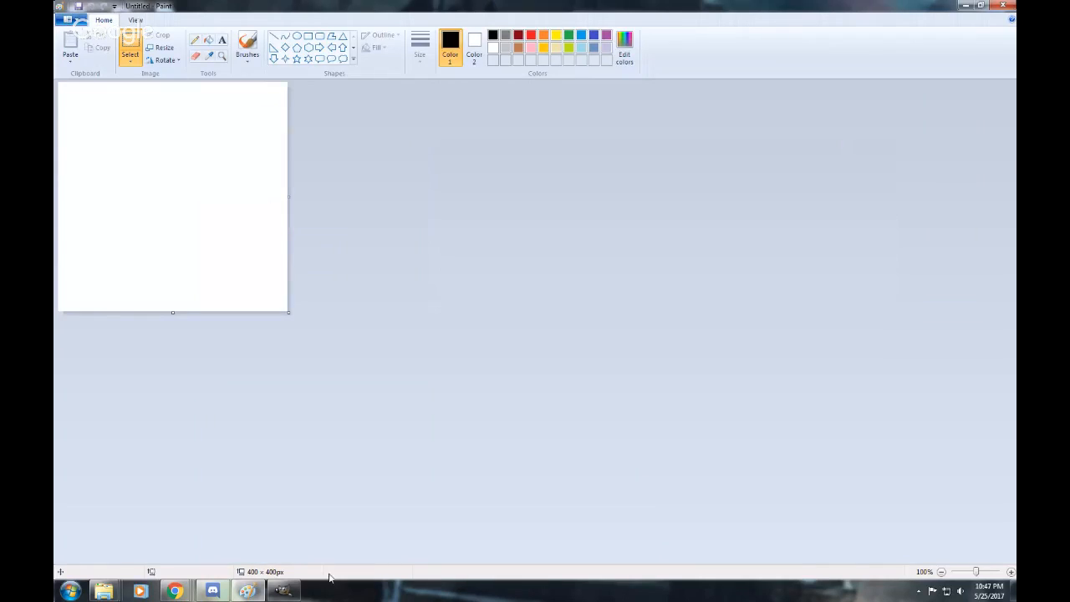
Open the Ulrick_Dayne portrait from its character folder in a second Paint window and move that window clear of the blank canvas.
mouse_move(104, 591)
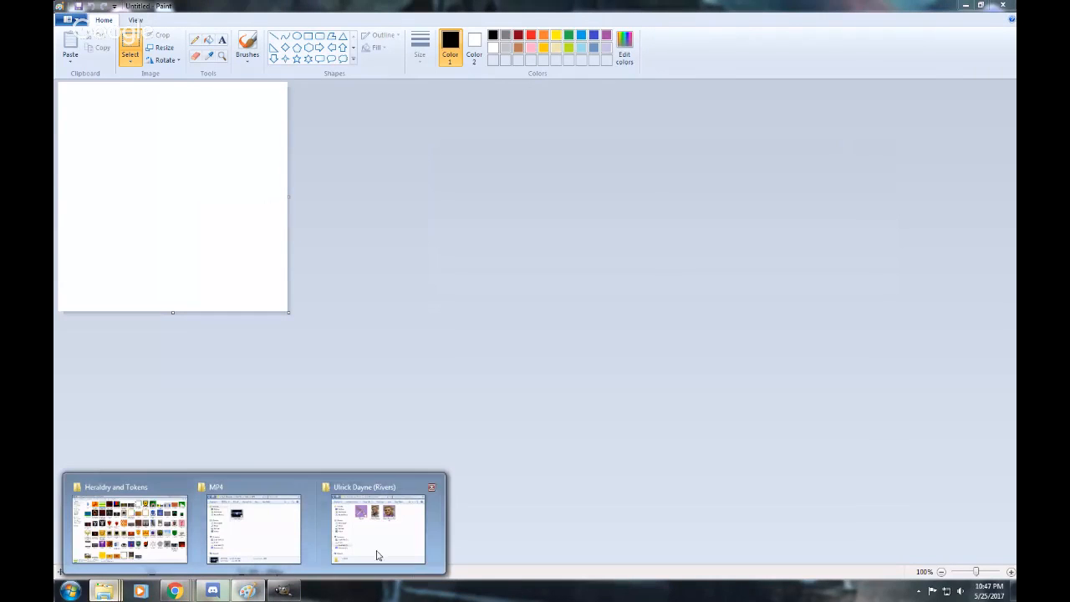
click(377, 555)
click(757, 114)
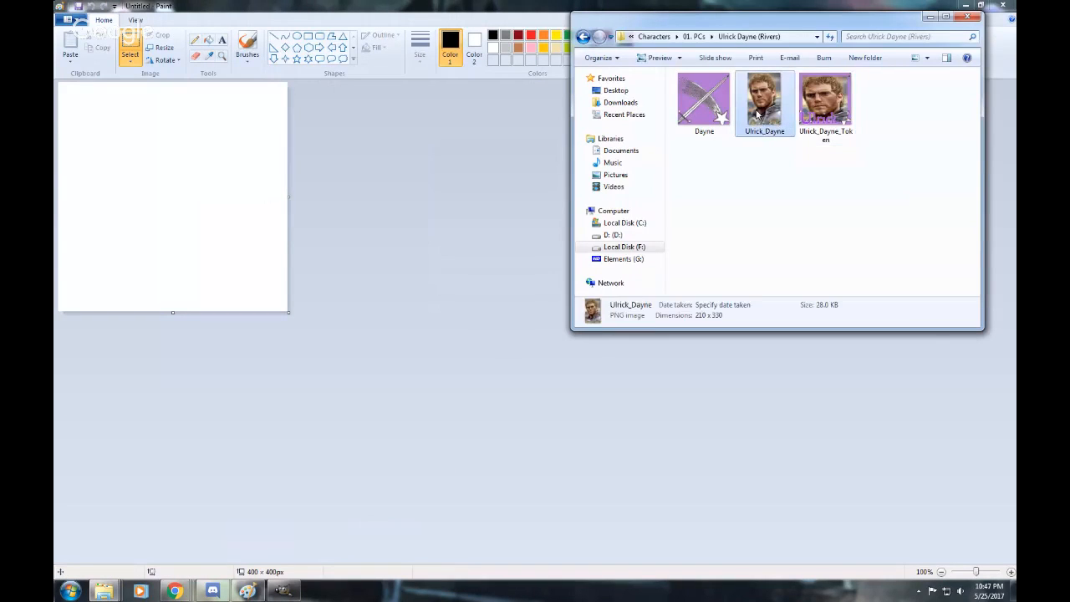
right_click(759, 115)
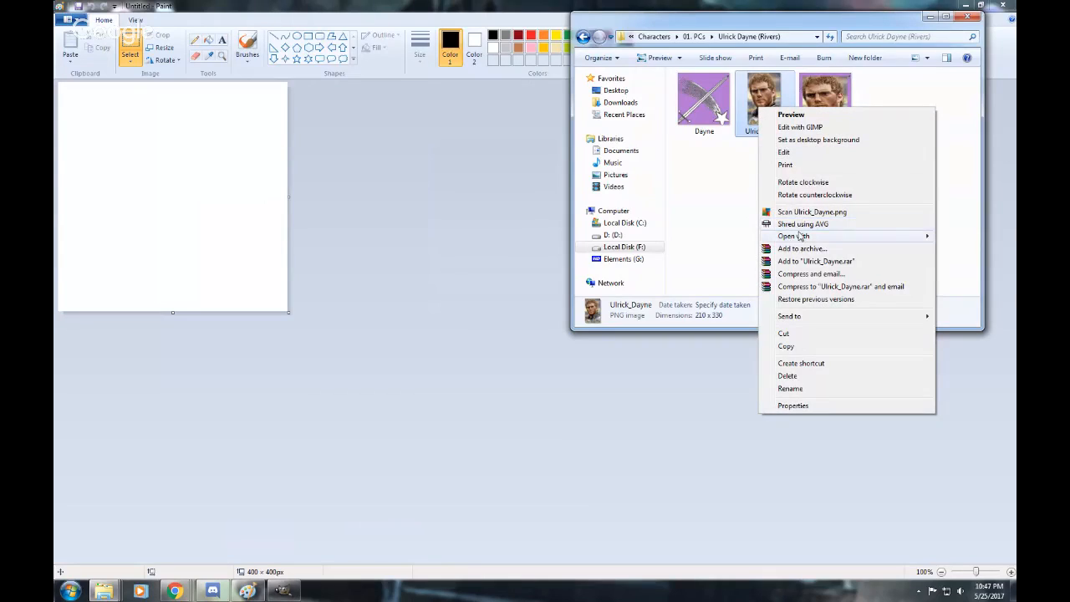
mouse_move(798, 237)
click(693, 251)
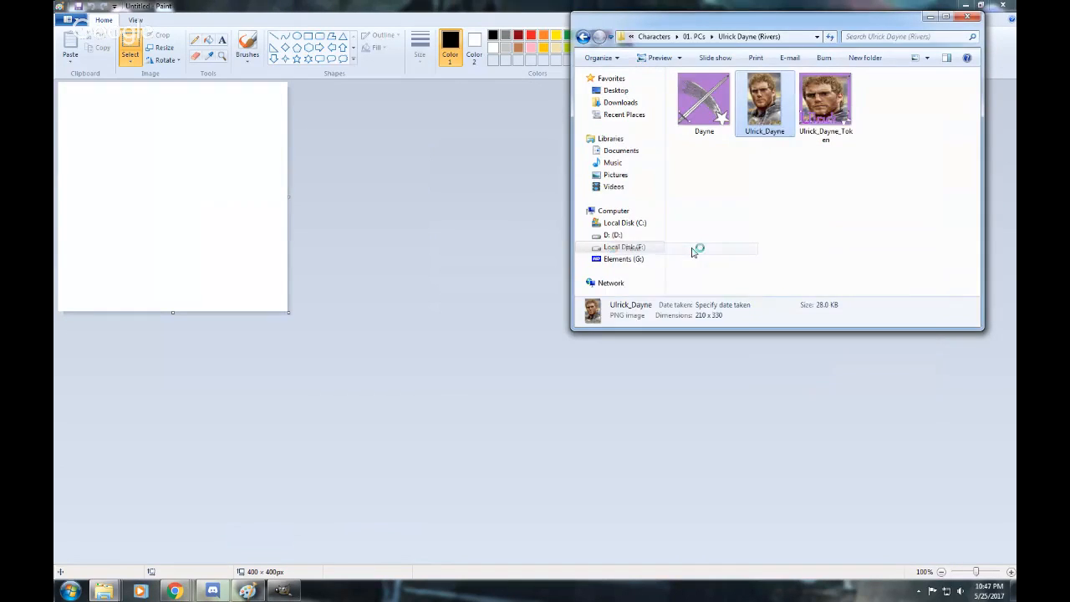
click(981, 7)
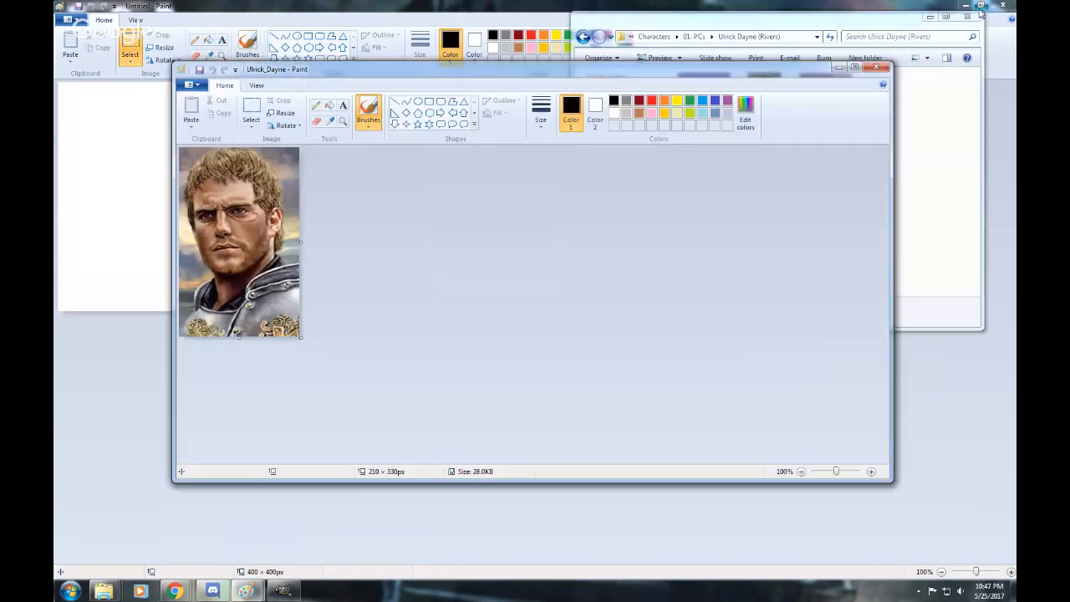
drag(410, 69, 689, 83)
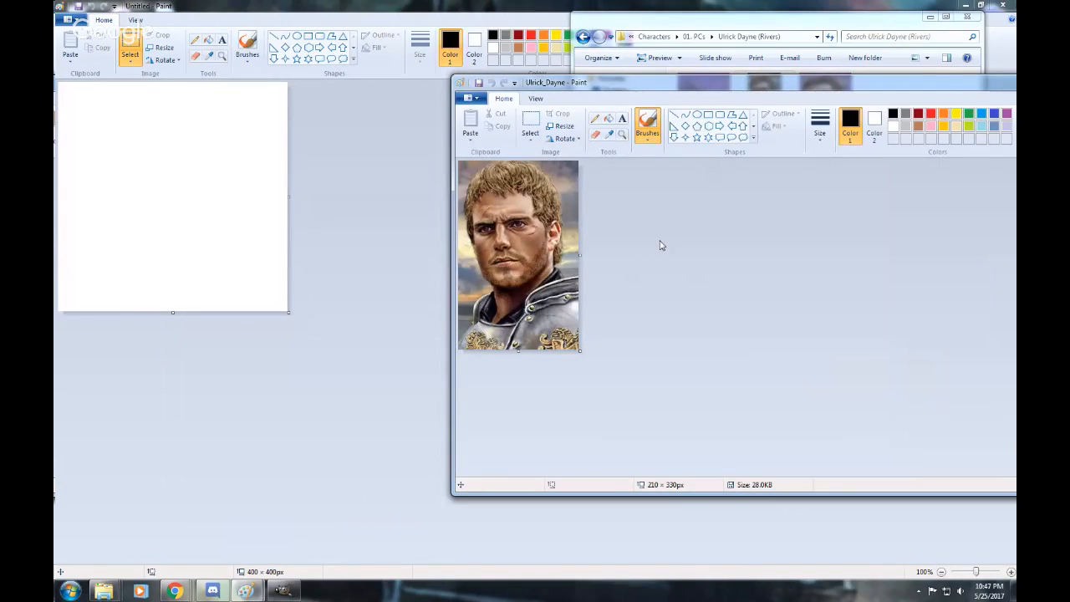
Copy the entire portrait and paste it onto the blank canvas, slightly inset from the upper-left corner.
key(ctrl+a)
key(ctrl+c)
click(373, 194)
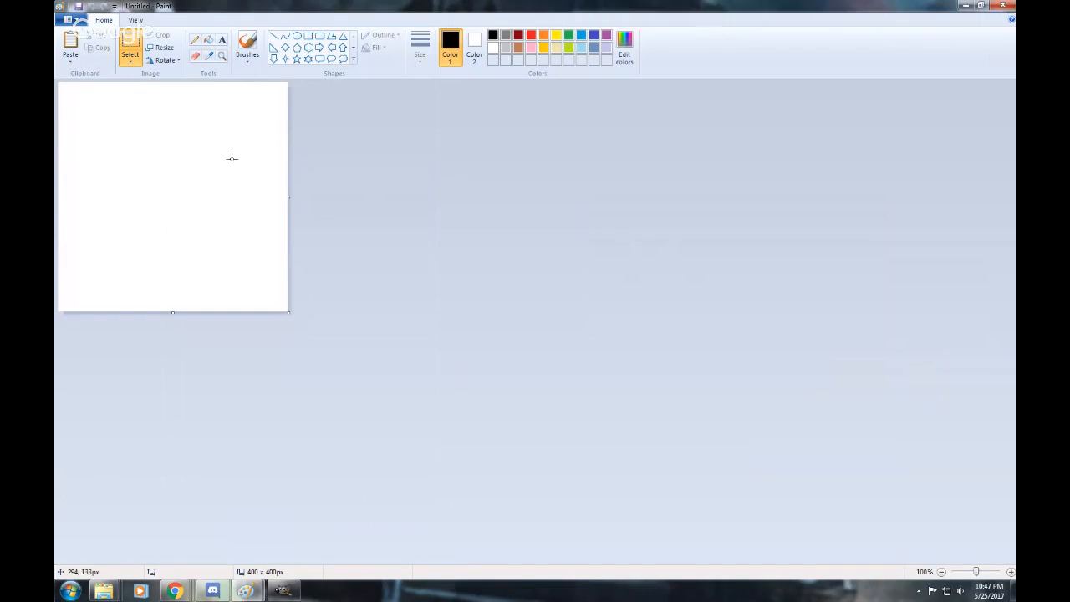
key(ctrl+v)
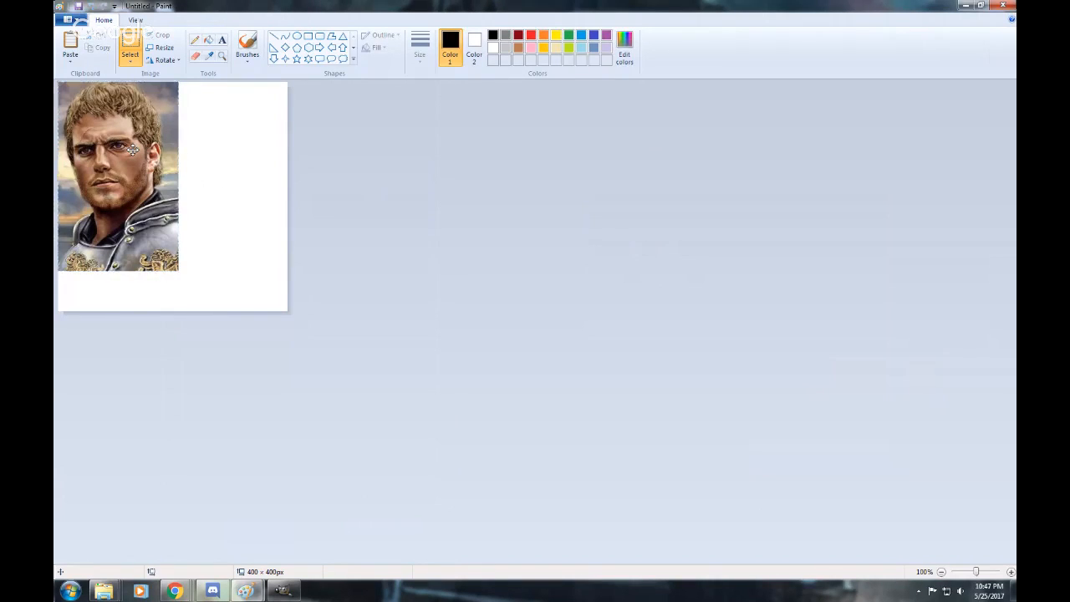
mouse_move(134, 150)
mouse_down()
mouse_move(152, 158)
mouse_move(146, 166)
mouse_up()
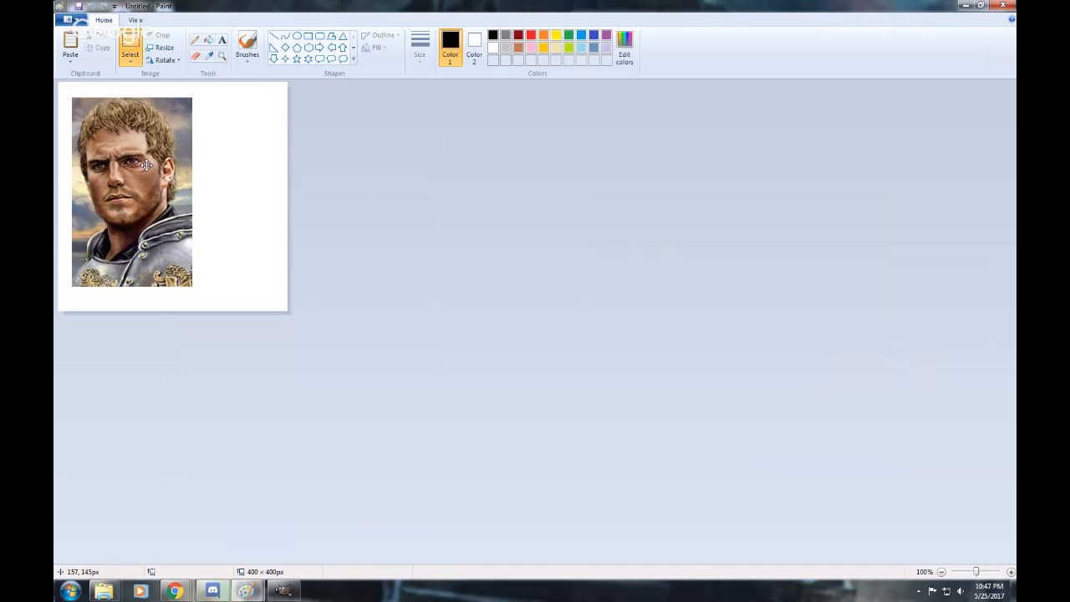
click(460, 244)
Shrink the canvas around the pasted portrait to about 265 × 382 px, leaving a narrow white margin.
drag(174, 315, 176, 301)
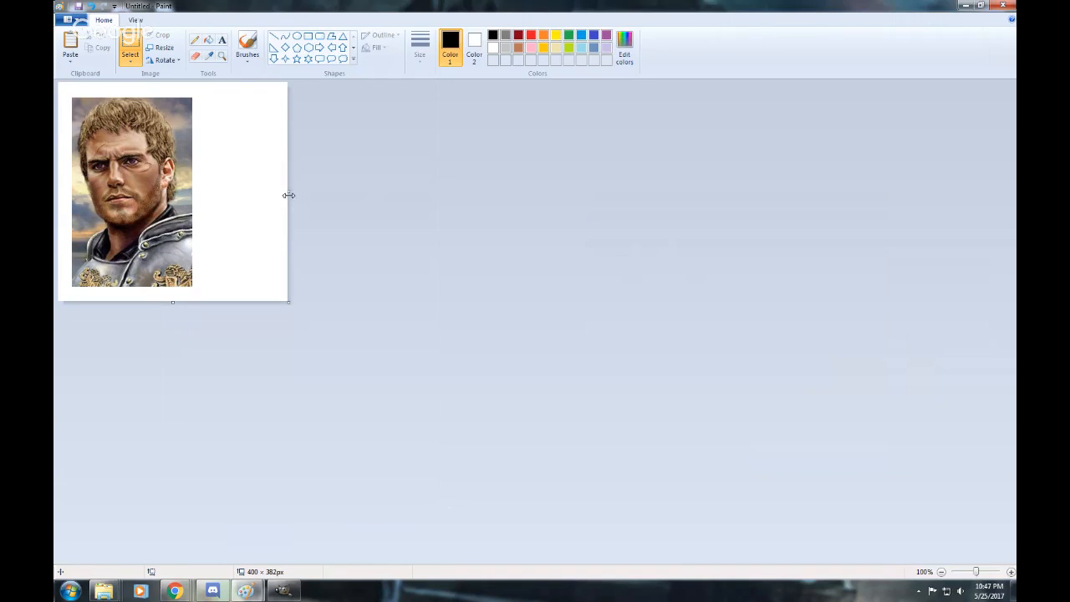
drag(288, 191, 208, 189)
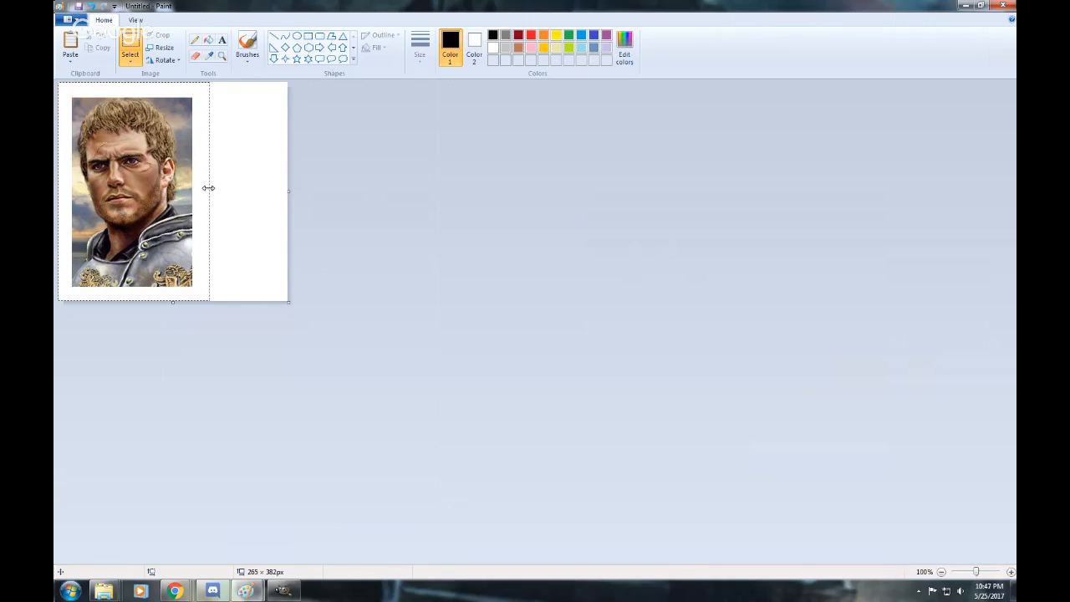
drag(208, 188, 209, 188)
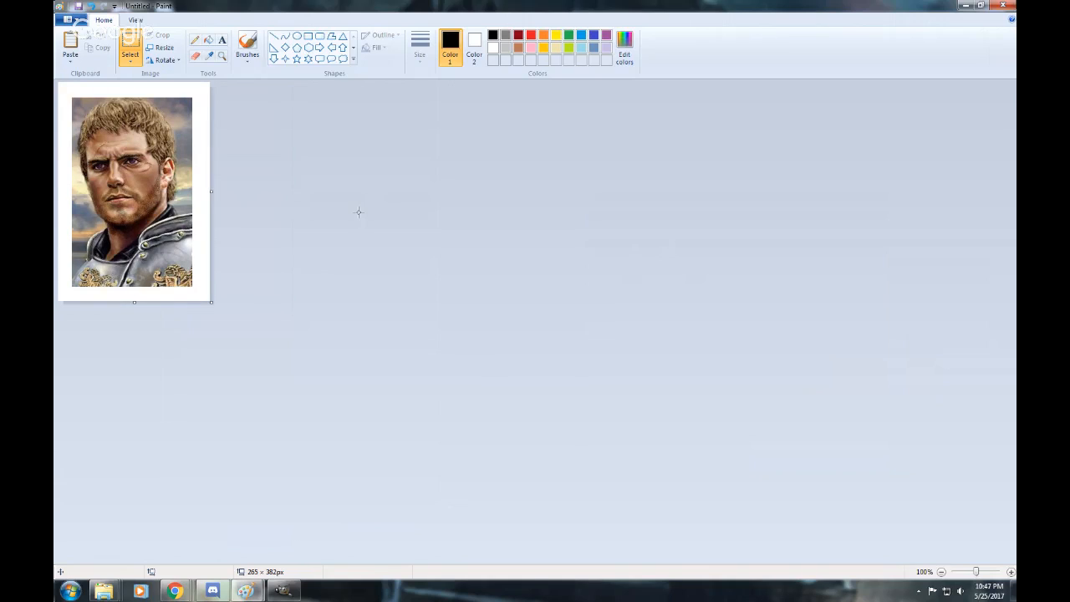
Undo the canvas size changes and the pasted portrait.
key(ctrl+z)
key(ctrl+z)
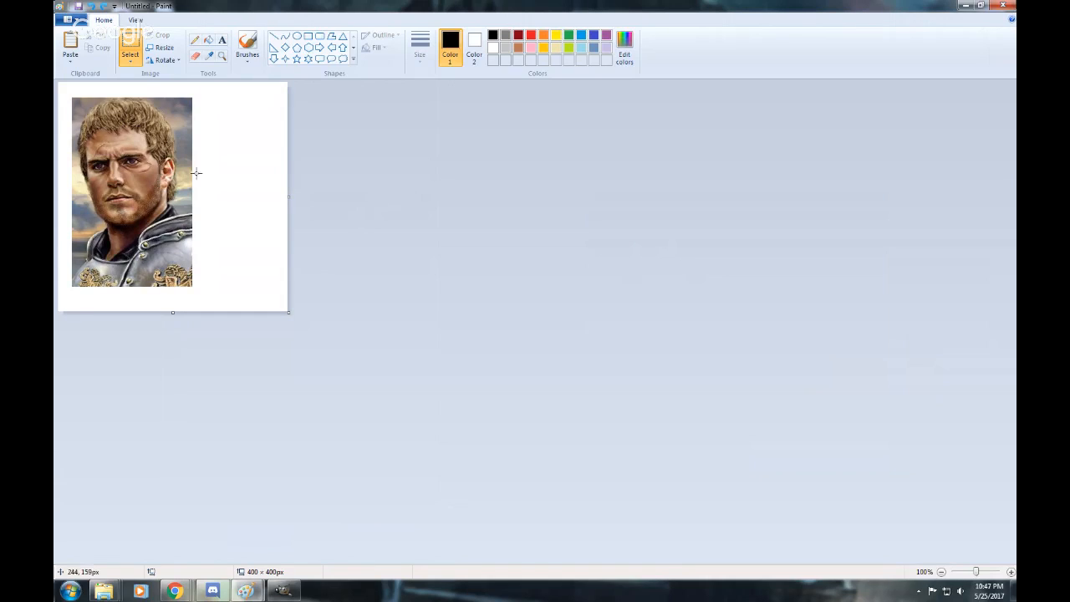
key(ctrl+z)
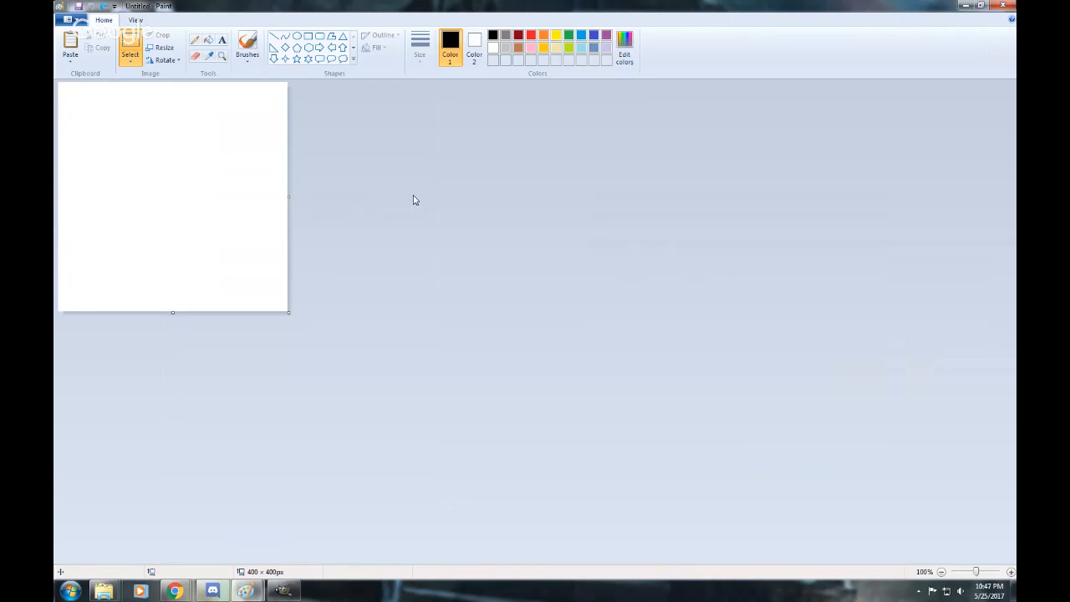
Paste the portrait again and position it with narrow white margins along the canvas's left and top edges.
key(ctrl+v)
mouse_move(121, 145)
mouse_down()
mouse_move(168, 156)
mouse_move(135, 157)
mouse_up()
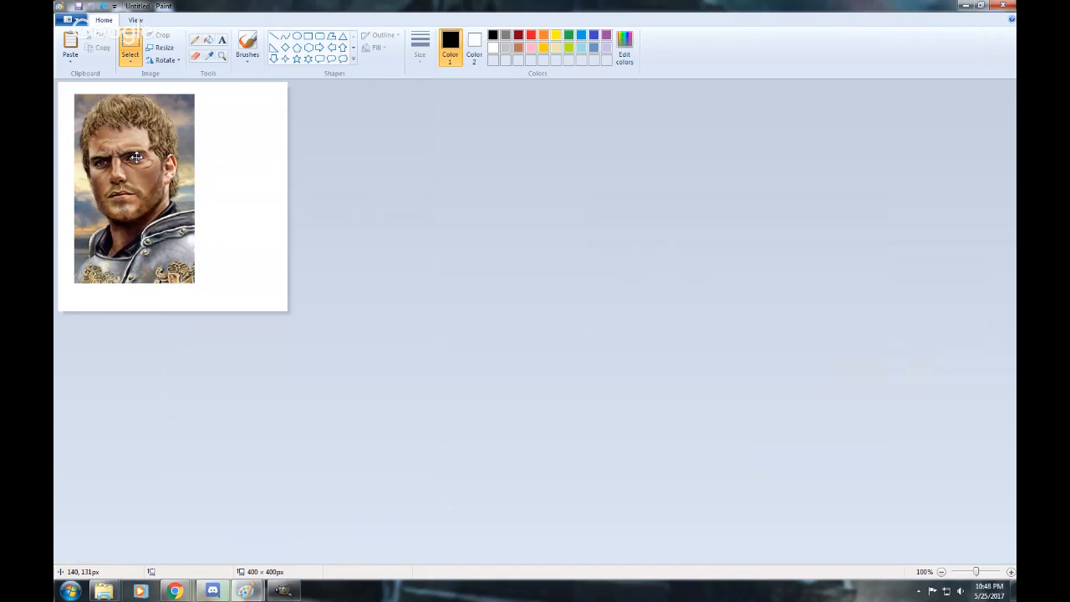
drag(136, 157, 133, 156)
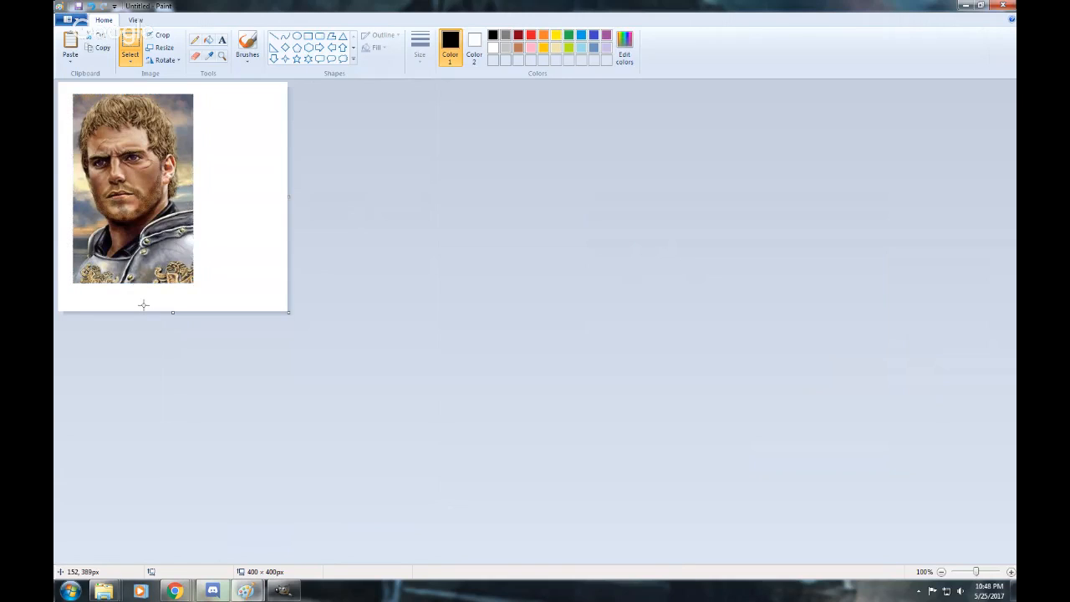
Reduce the canvas height to about 382 px and its width to about 265 px for an even border around the portrait.
drag(172, 312, 173, 300)
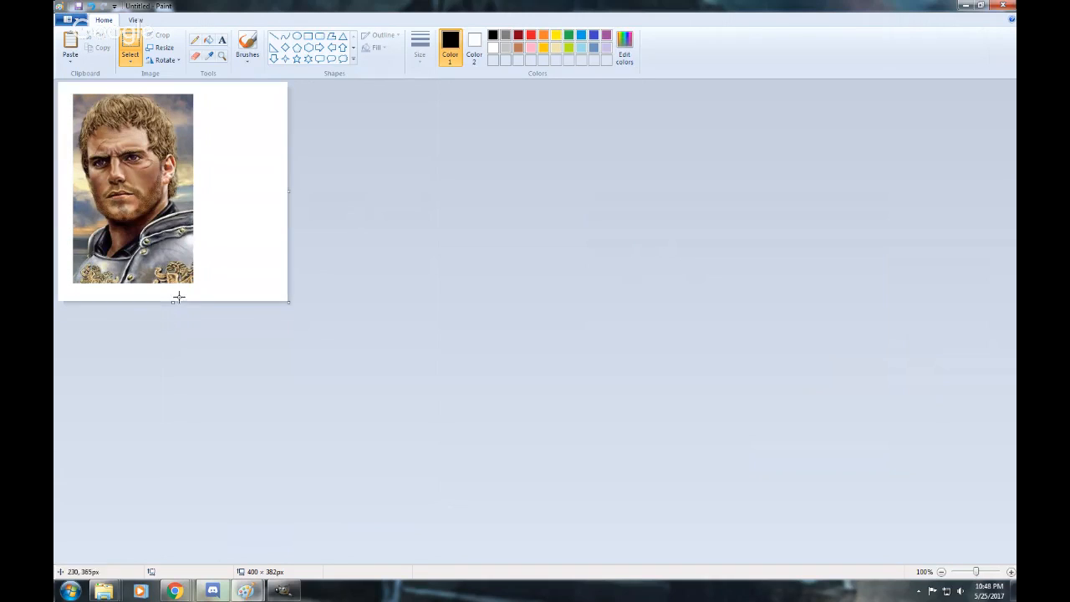
drag(287, 191, 213, 186)
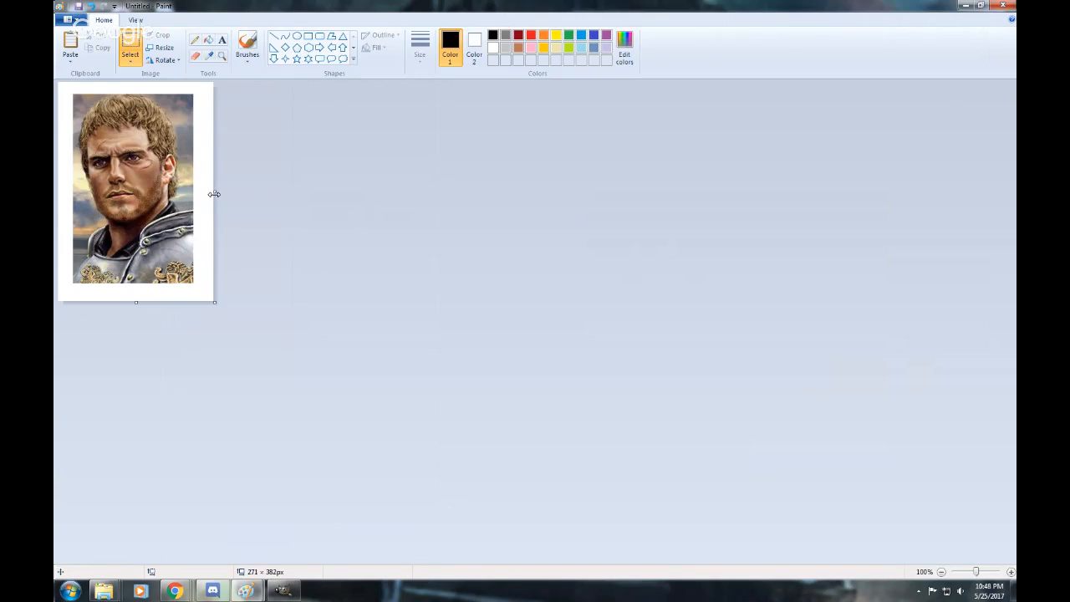
drag(214, 194, 207, 194)
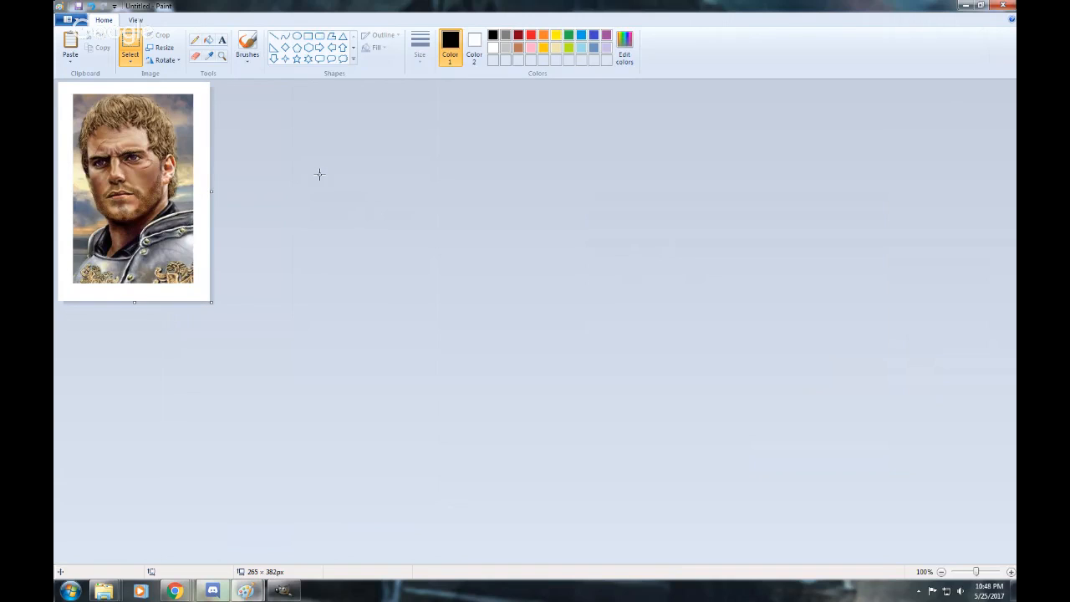
Save the bordered portrait as the PNG file ulrickworkinprogress in the Ulrick Dayne character folder.
click(68, 20)
key(ctrl+v)
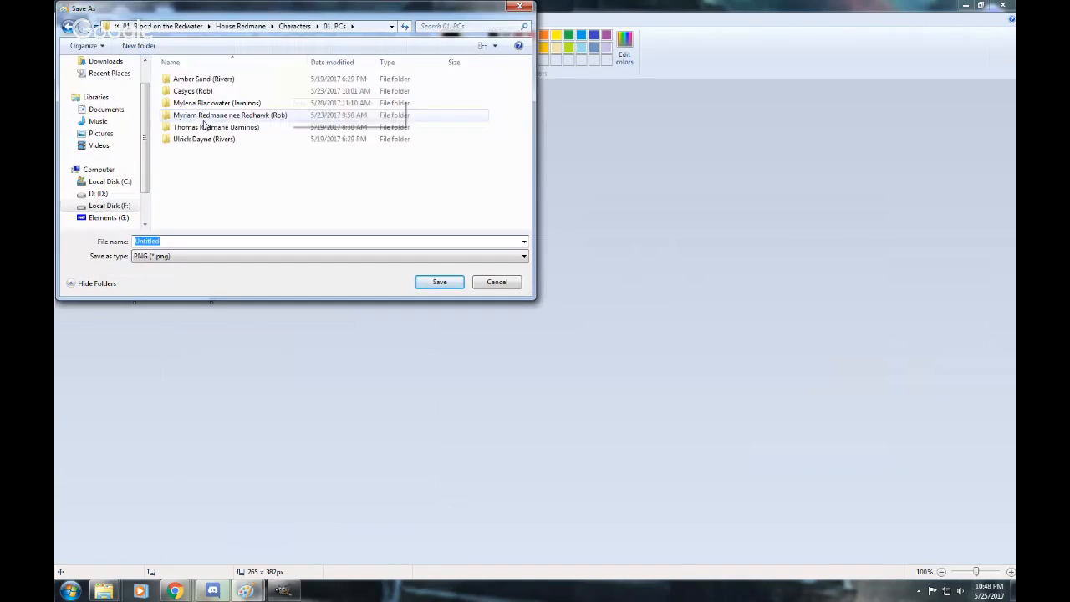
double_click(201, 139)
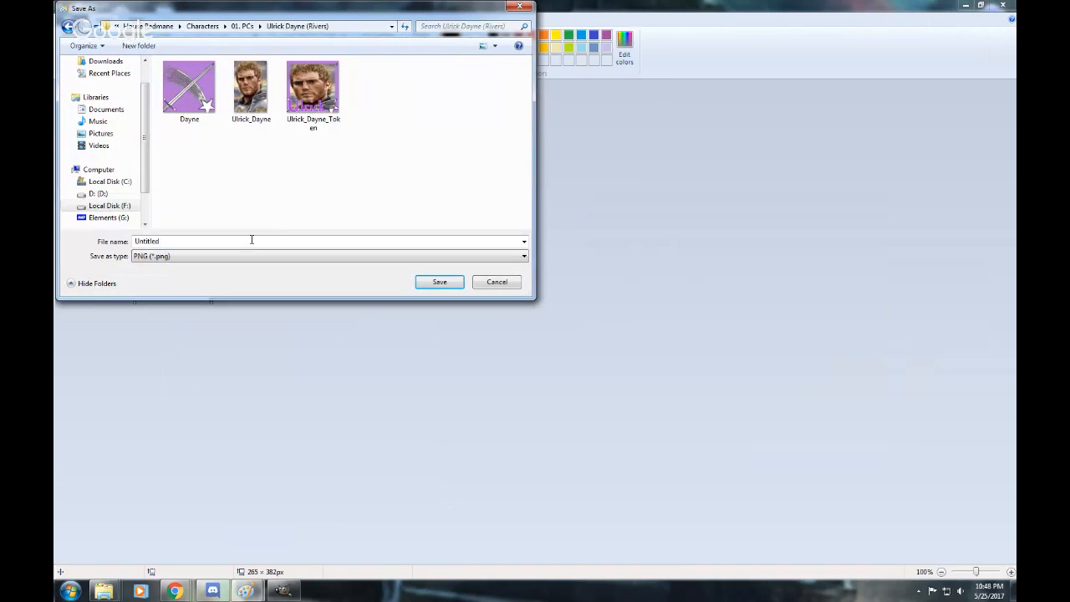
key(BackSpace)
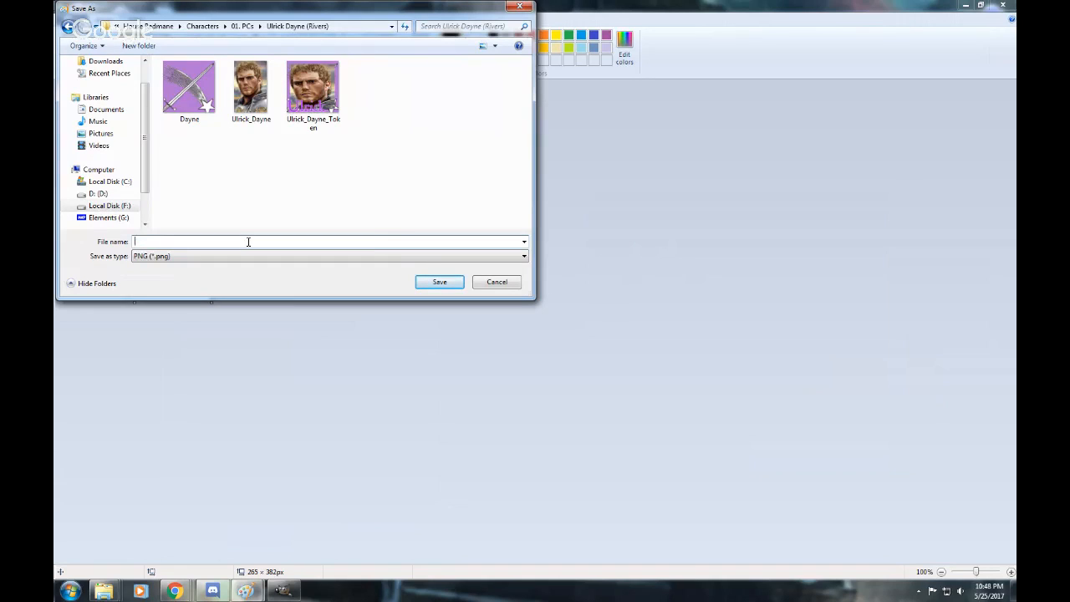
text(ulri)
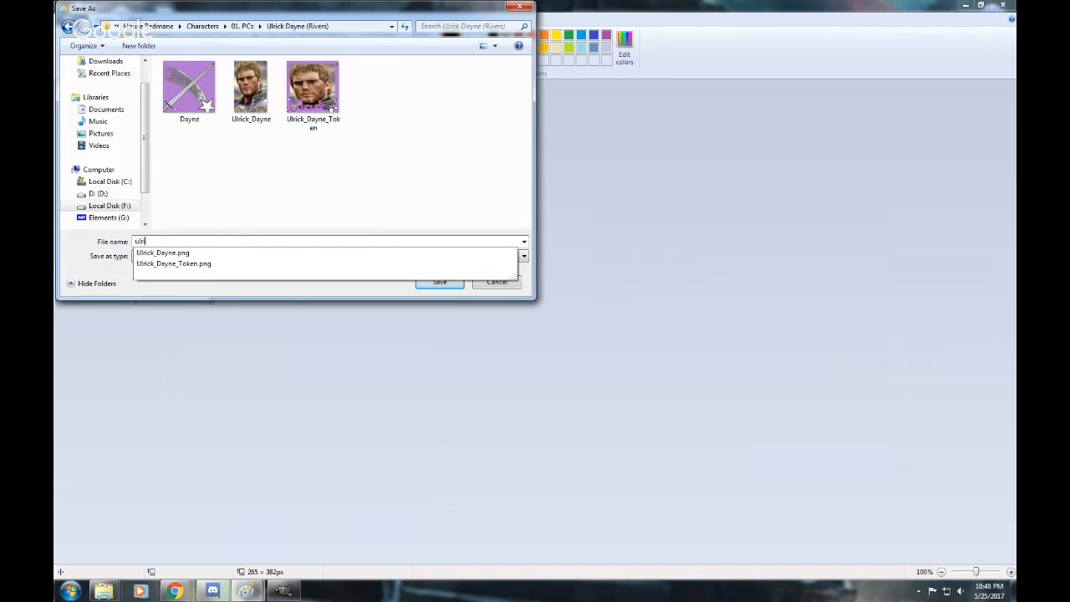
text(ick)
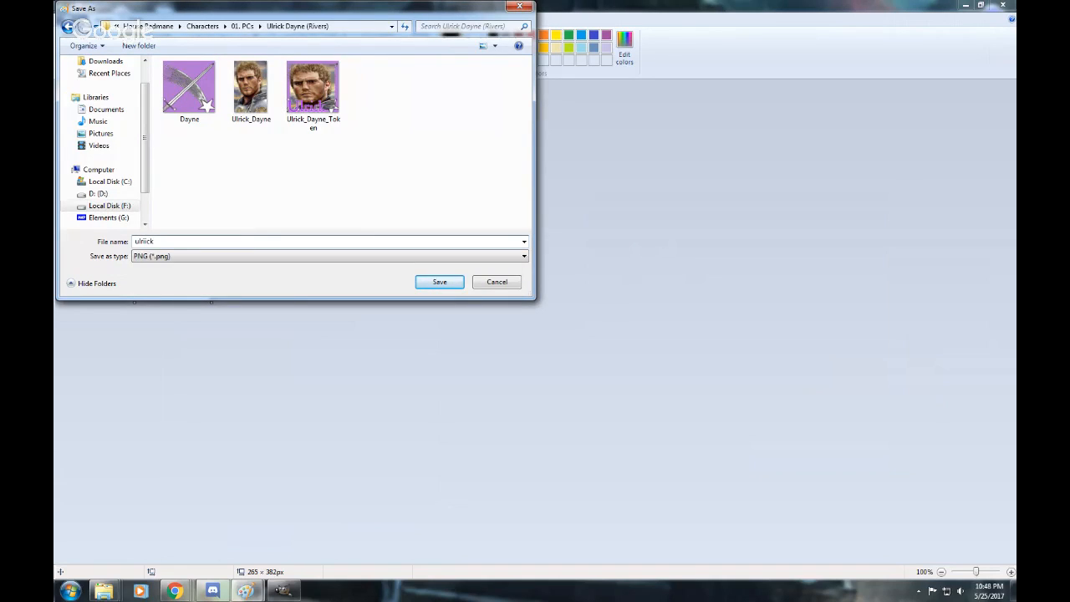
text(kworkinprogress.png)
key(Return)
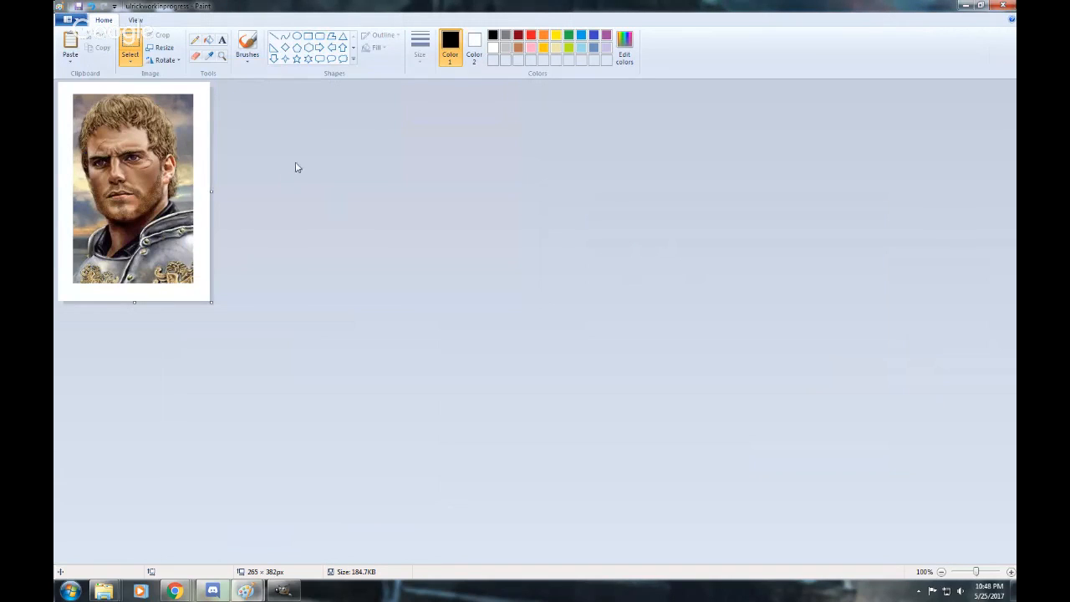
Try resizing the image to 400 × 400 pixels without maintaining the aspect ratio, and undo the resize.
click(160, 48)
click(160, 153)
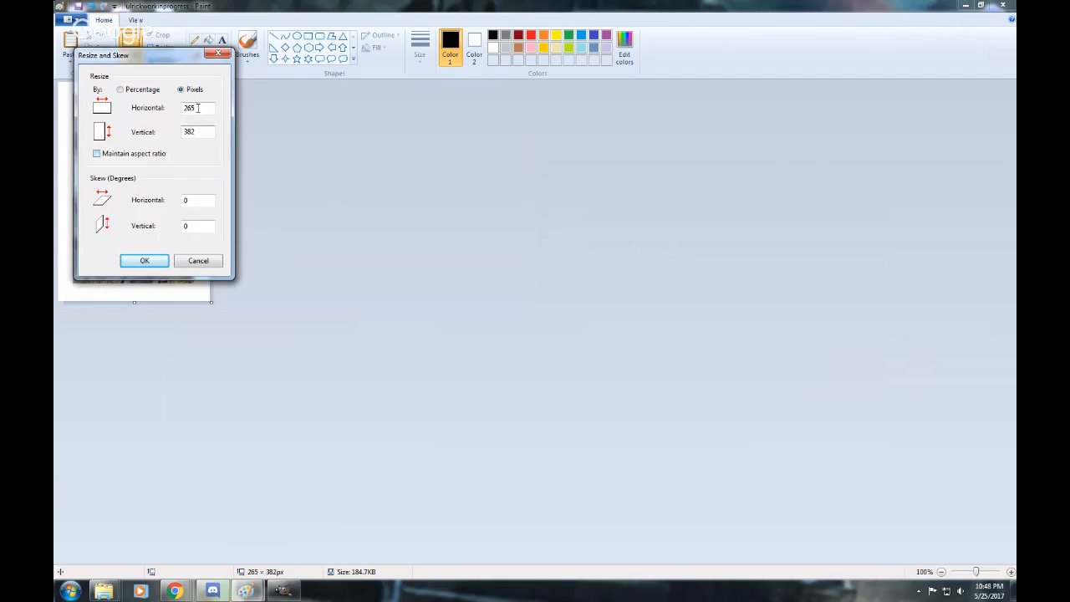
double_click(197, 111)
text(400)
double_click(193, 131)
text(400)
click(142, 262)
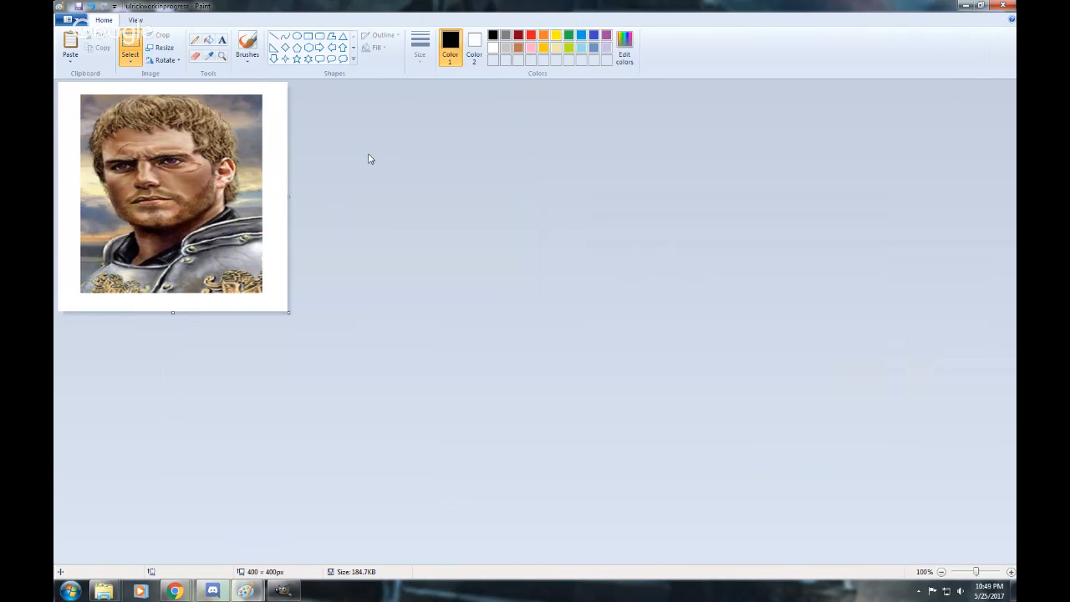
key(ctrl+z)
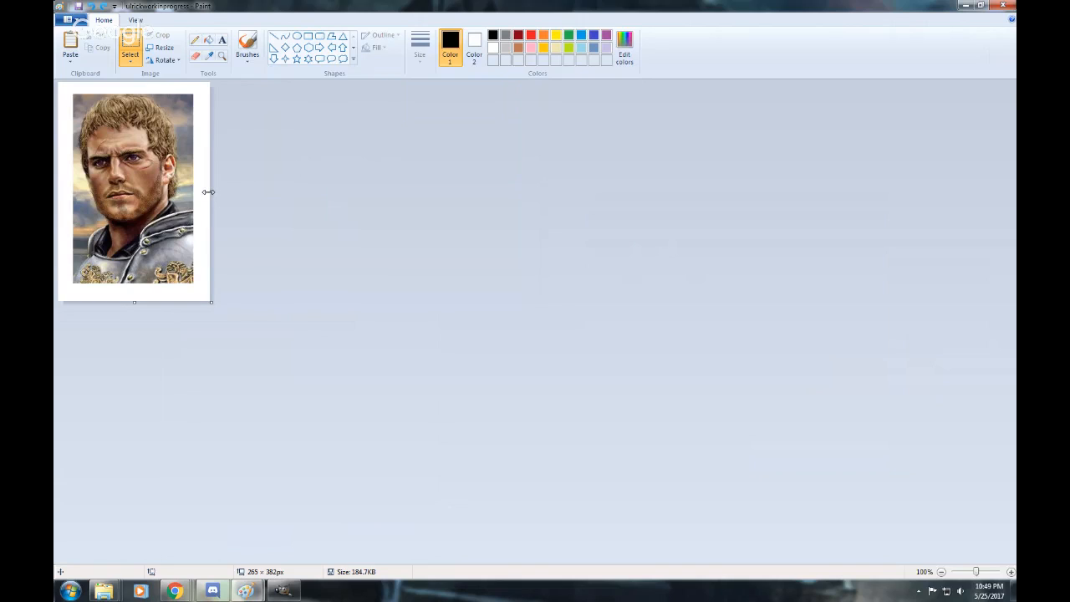
Try widening the canvas to about 352 px, and undo it together with the earlier canvas width reductions.
drag(208, 192, 258, 191)
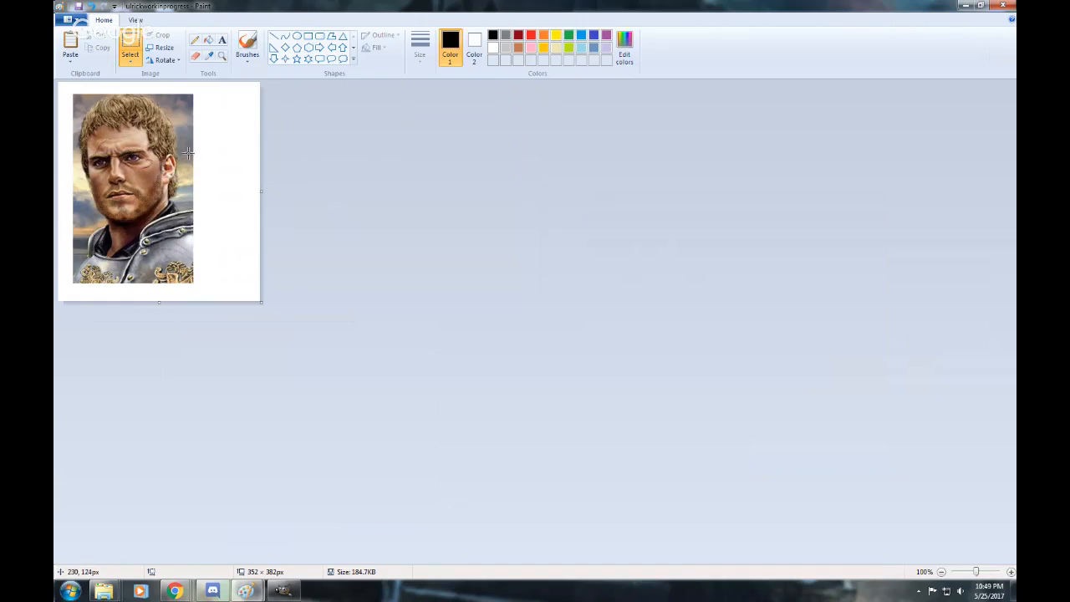
key(ctrl+z)
key(ctrl+z)
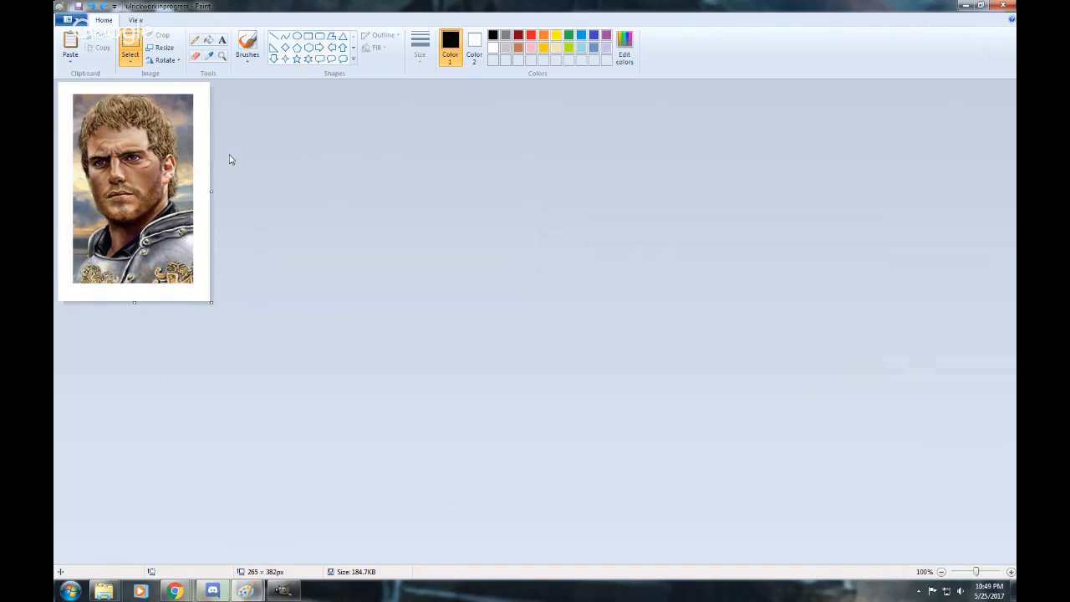
key(ctrl+z)
key(ctrl+z)
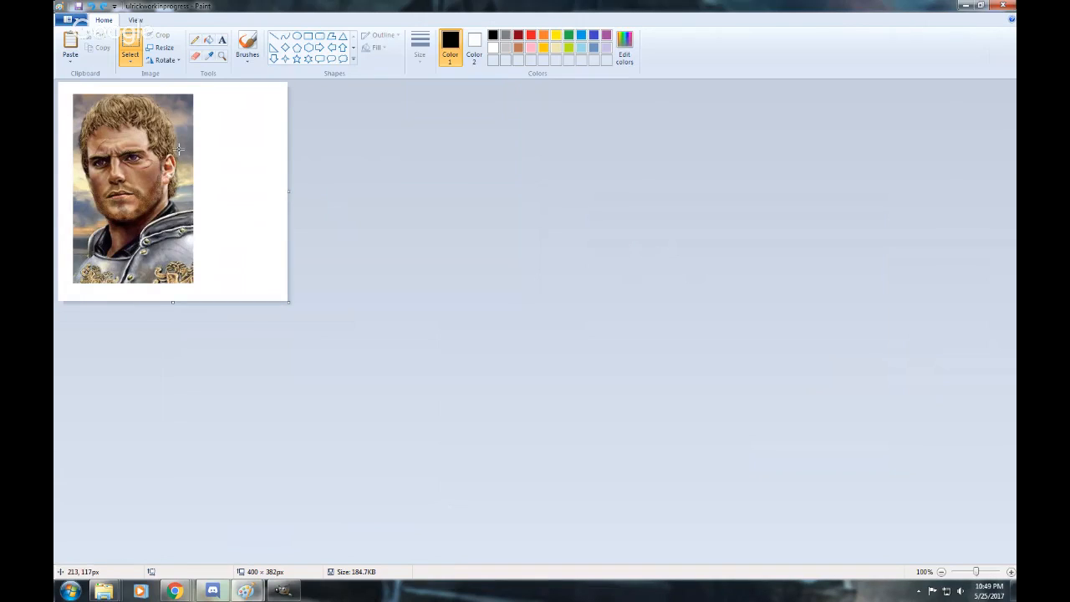
Undo back to the blank canvas, paste the portrait again, and try enlarging it to about 296 × 363 px near the canvas's left edge.
key(ctrl+z)
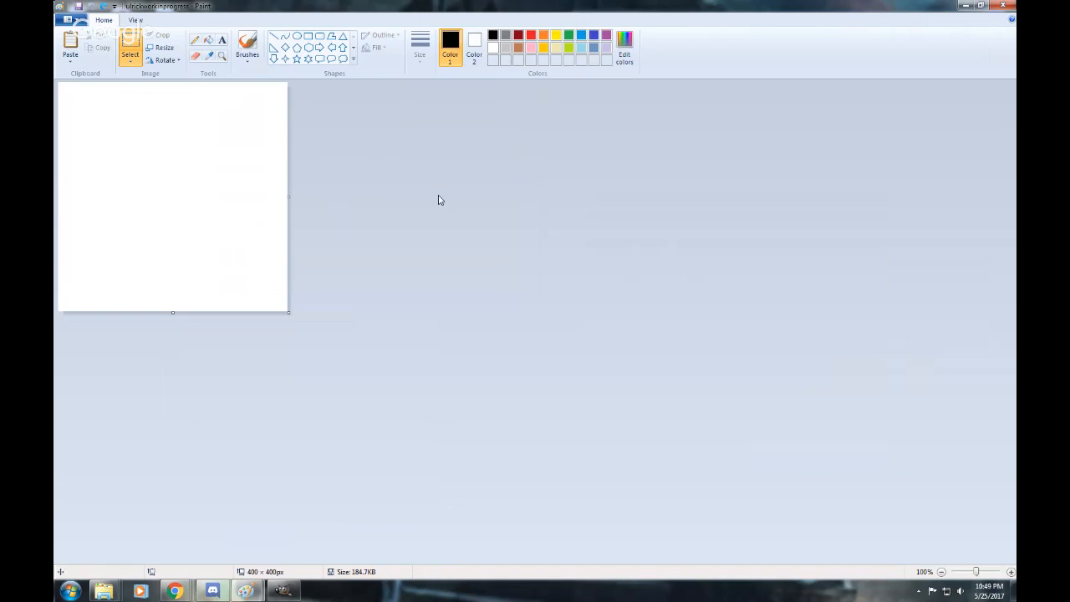
key(ctrl+v)
drag(139, 136, 187, 165)
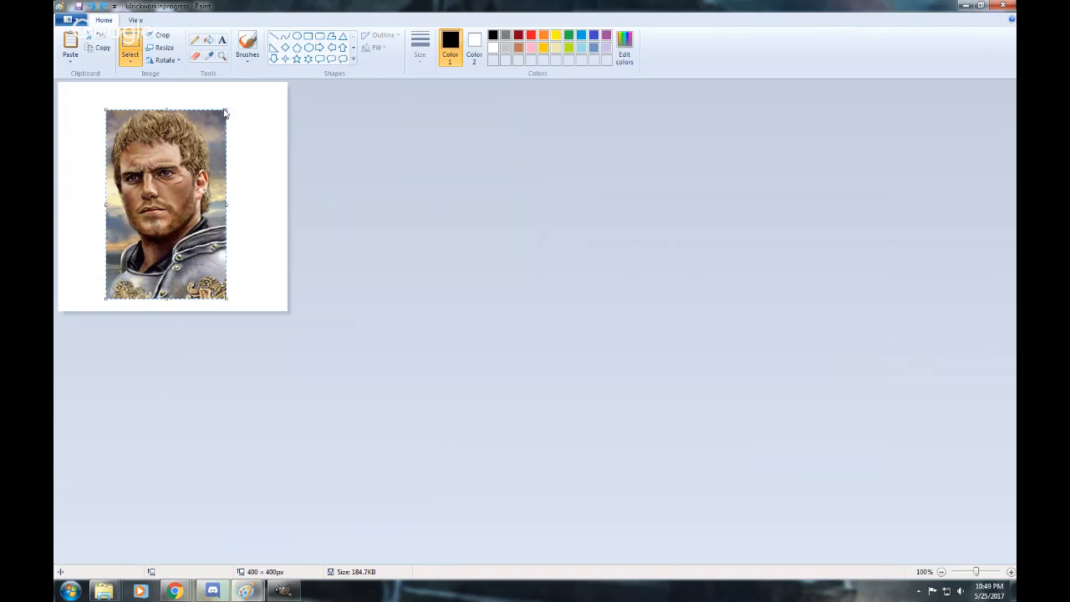
drag(229, 107, 274, 89)
drag(275, 90, 276, 94)
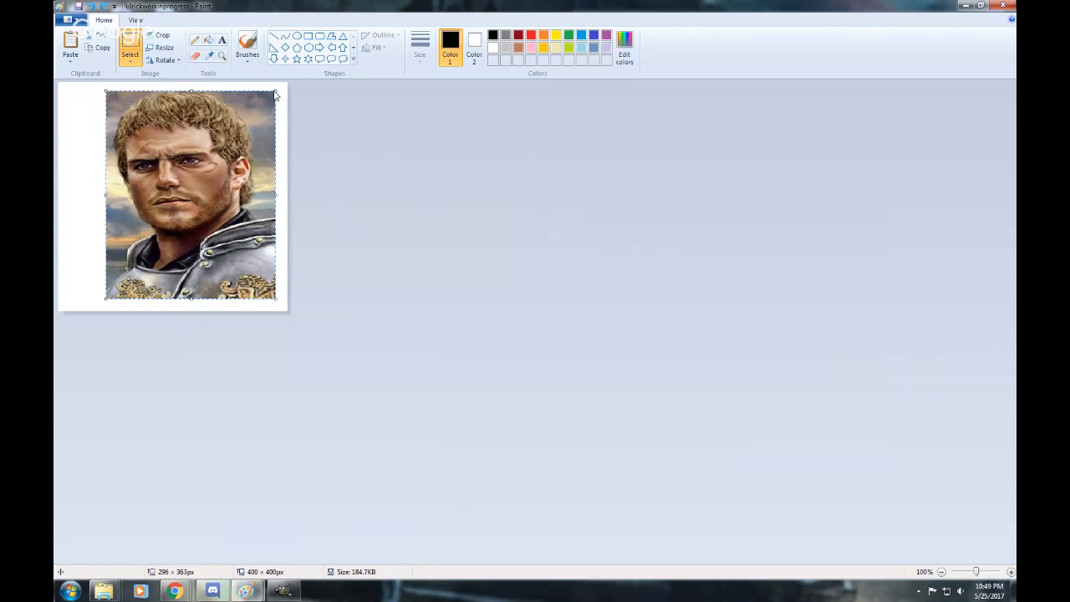
drag(249, 127, 218, 126)
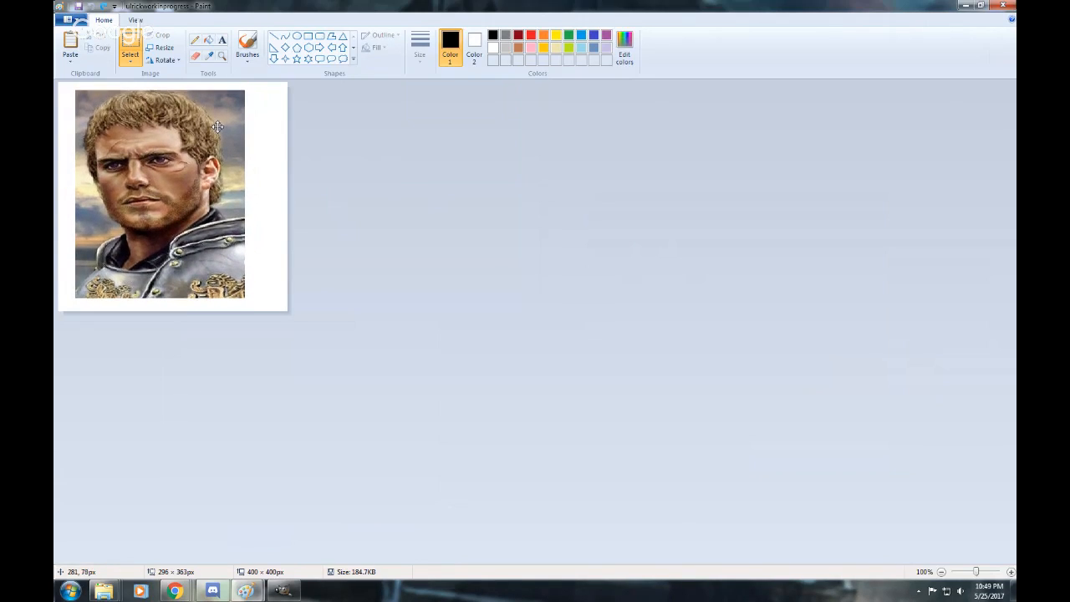
Try extending the canvas height to about 430 px, and undo it together with the pasted portrait.
click(278, 248)
drag(172, 313, 172, 331)
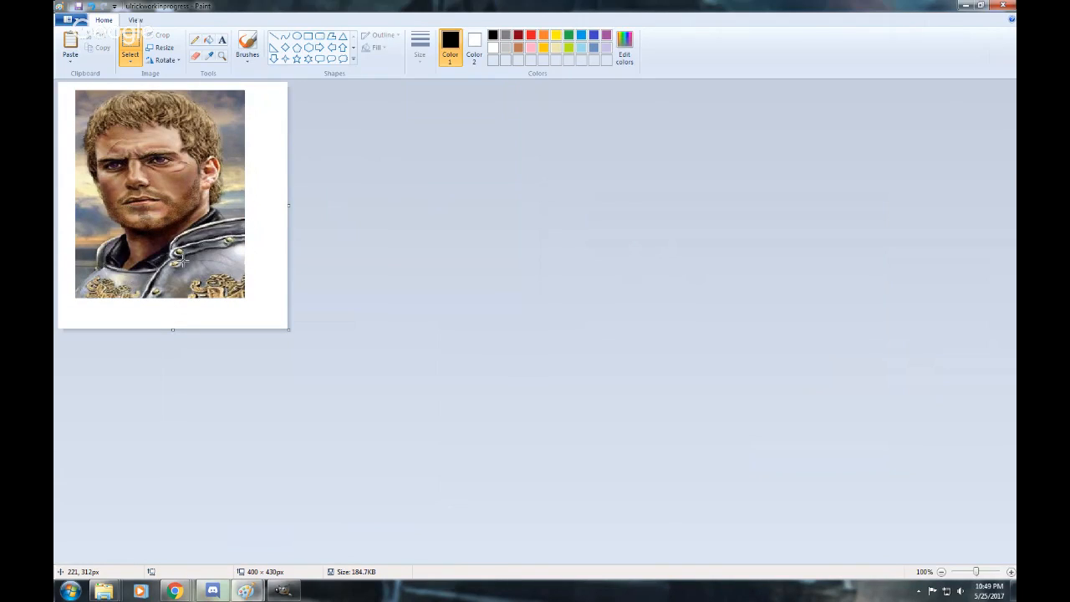
key(ctrl+z)
key(ctrl+z)
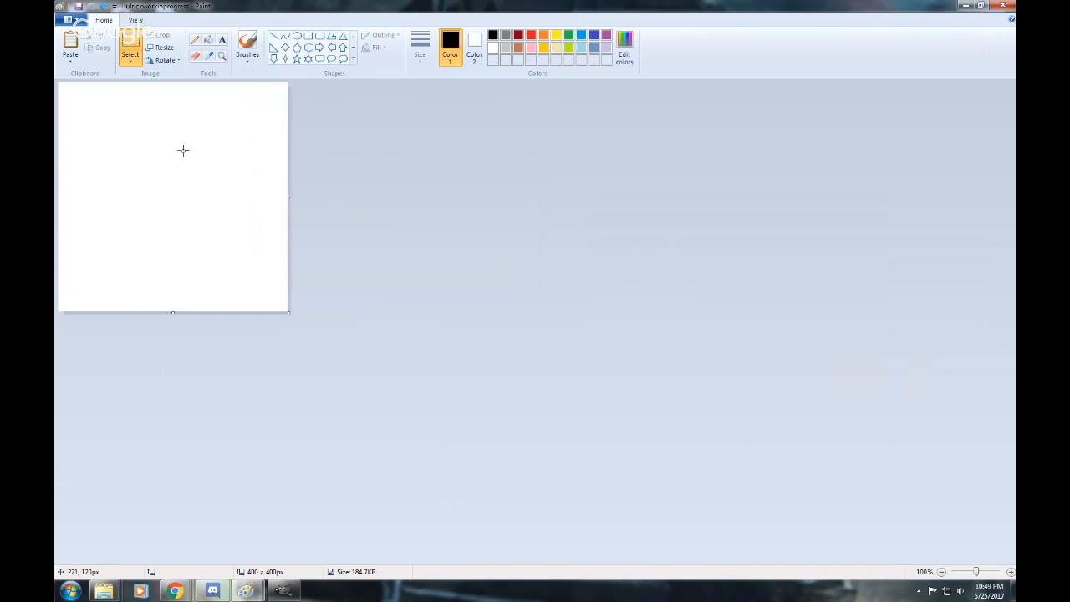
Paste the portrait again, inset it from the canvas's lower-left corner, and try enlarging it to about 259 × 354 px.
key(ctrl+v)
drag(146, 136, 174, 156)
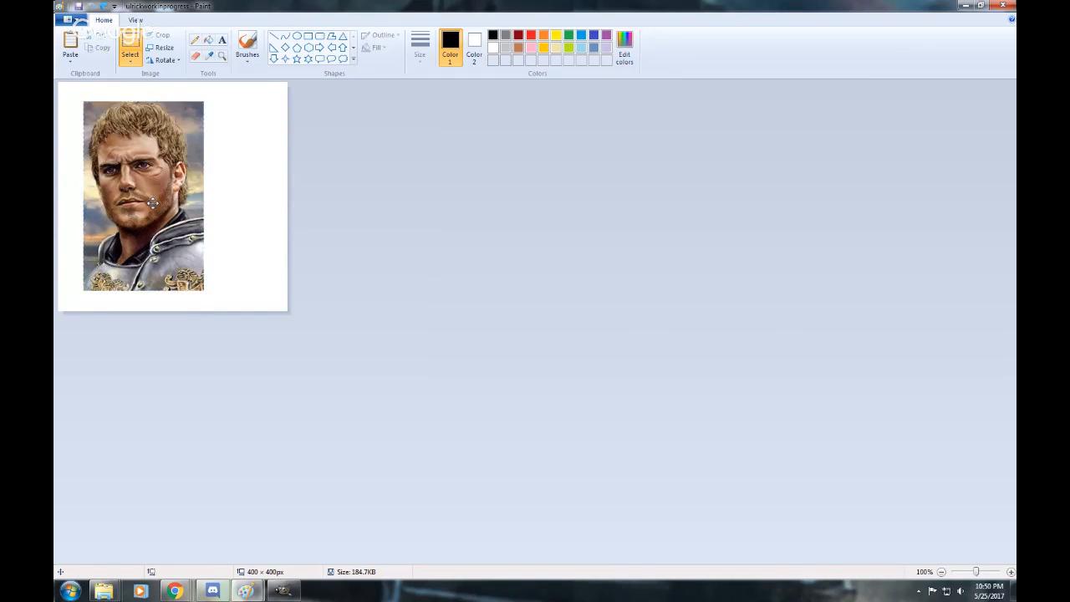
drag(153, 202, 170, 220)
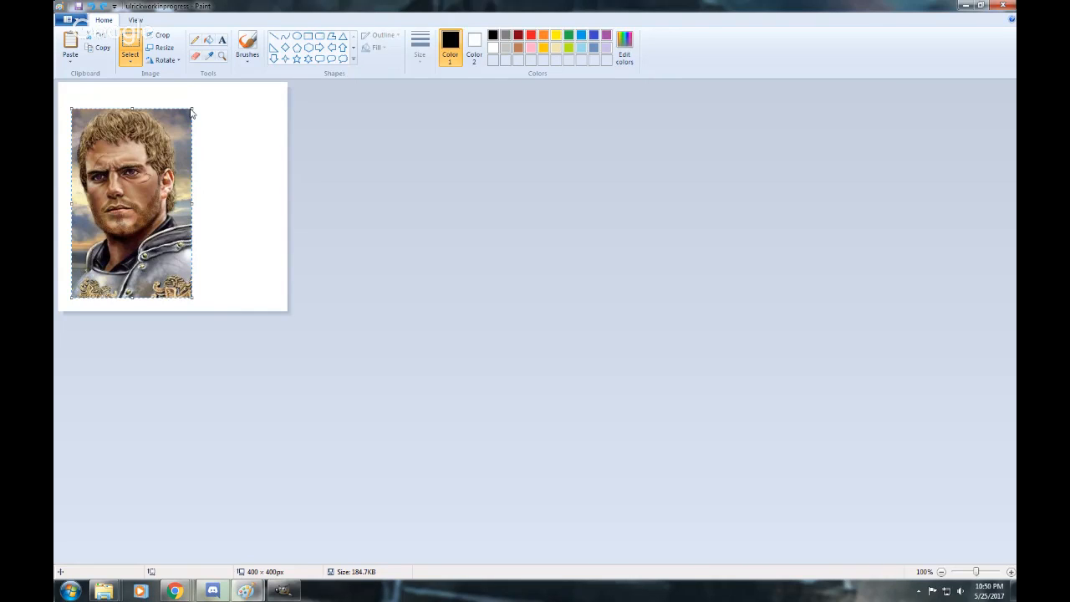
drag(192, 110, 229, 94)
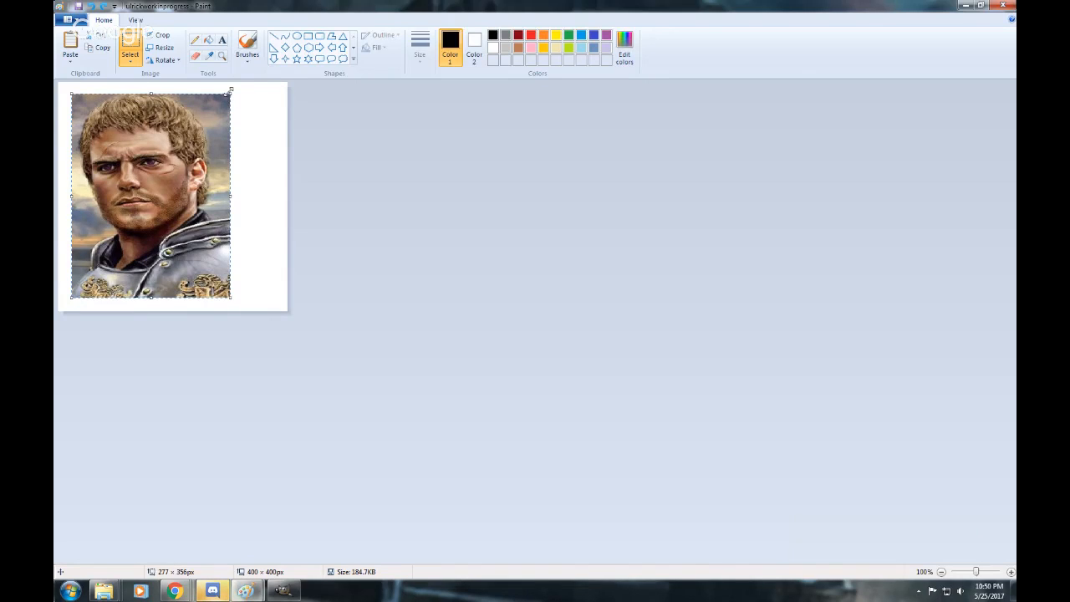
drag(230, 91, 231, 92)
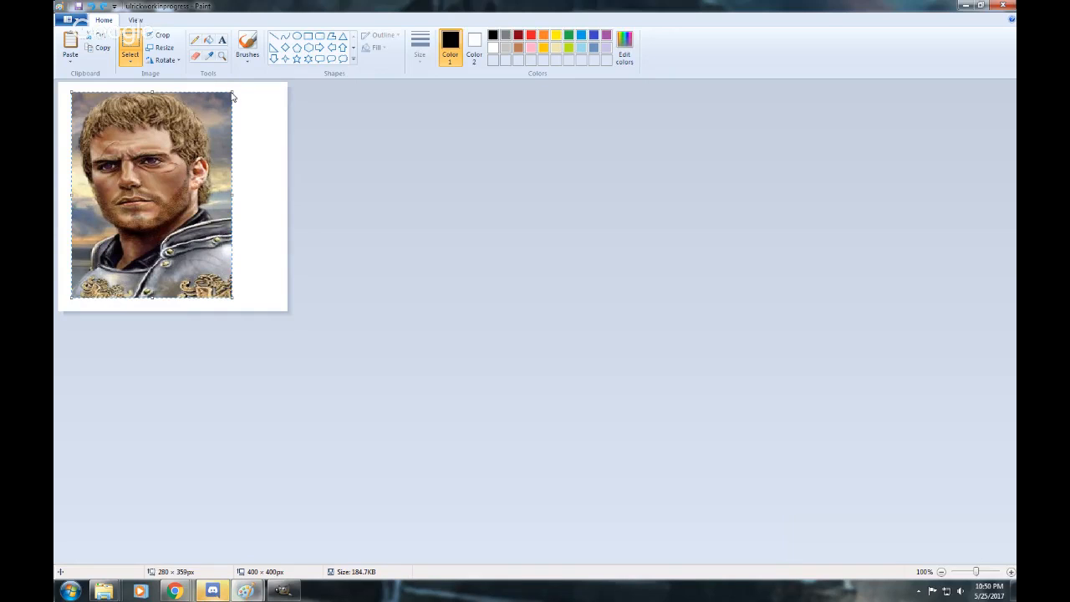
drag(232, 88, 220, 100)
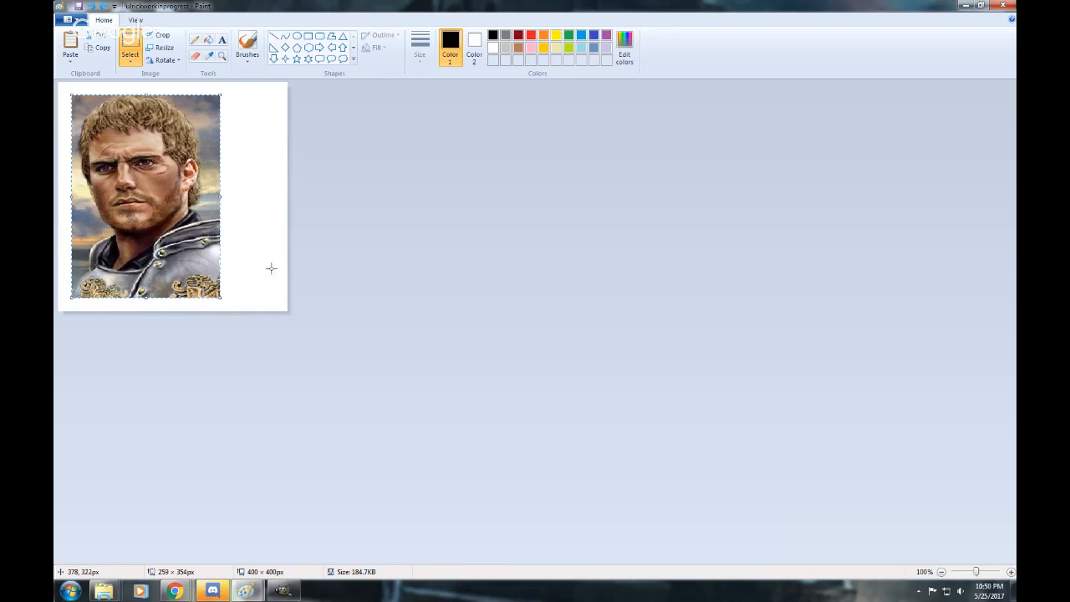
Try narrowing the canvas to about 307 px around the portrait, and undo the narrowing and the paste.
click(279, 180)
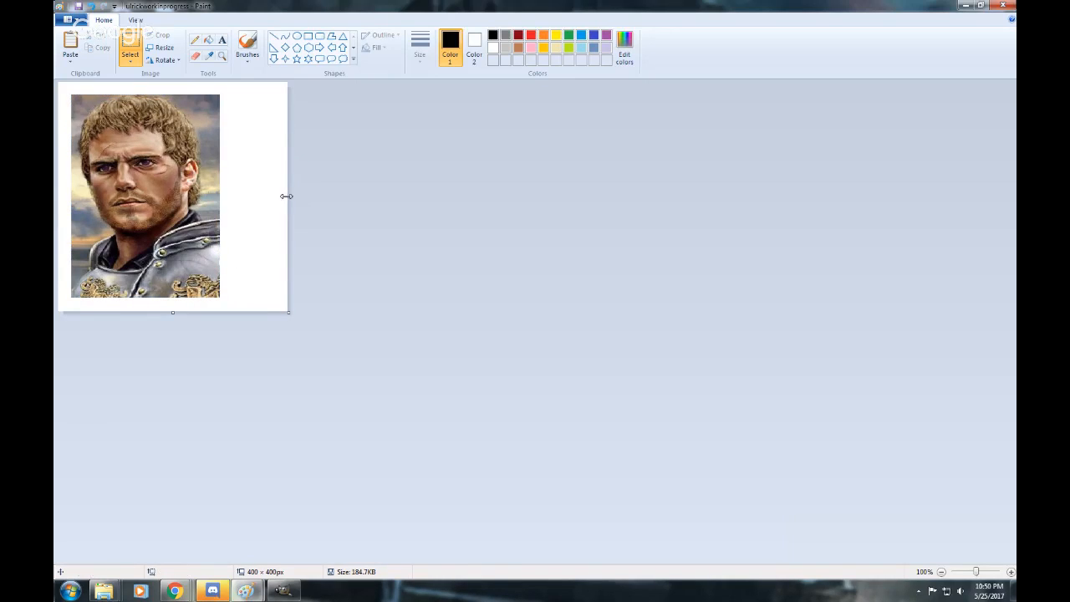
drag(287, 197, 234, 201)
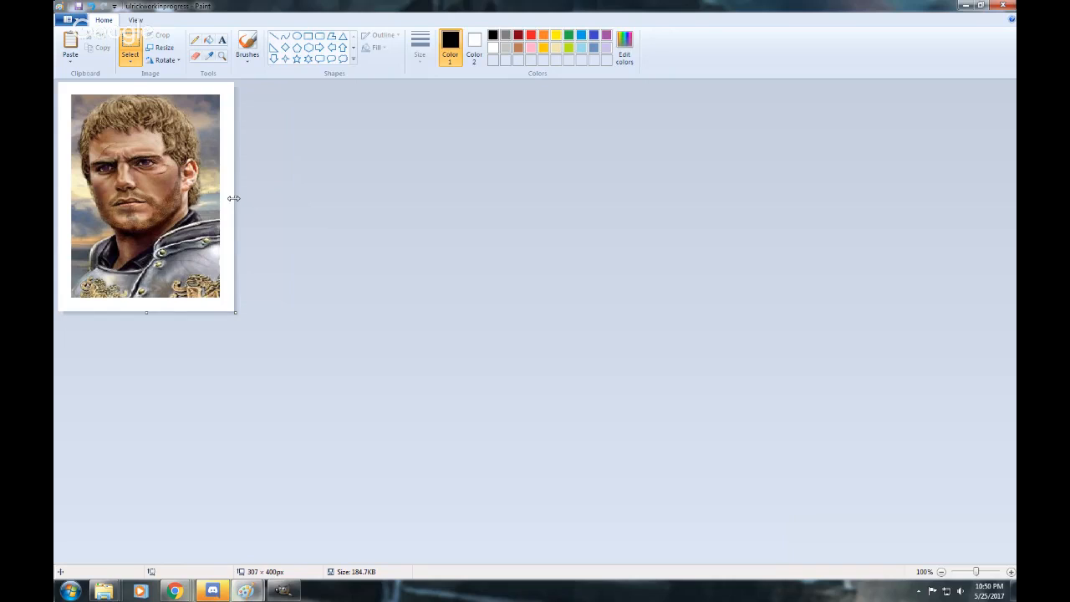
drag(233, 198, 234, 199)
key(ctrl+z)
key(ctrl+z)
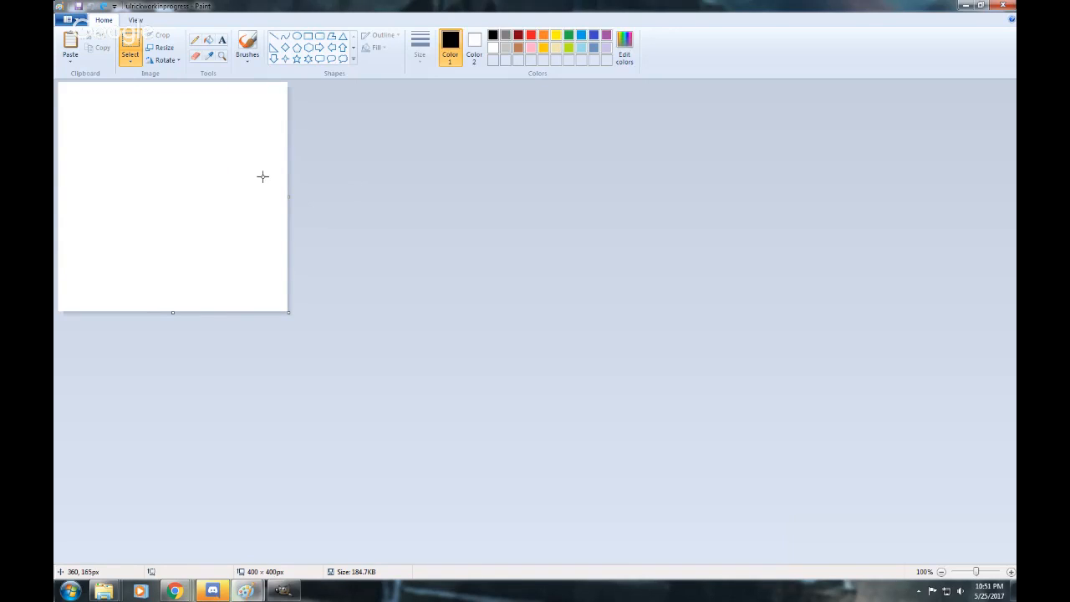
Switch to the Ulrick_Dayne image, try enlarging its canvas to about 399 × 453 px and then only its height, undoing each change.
mouse_move(245, 591)
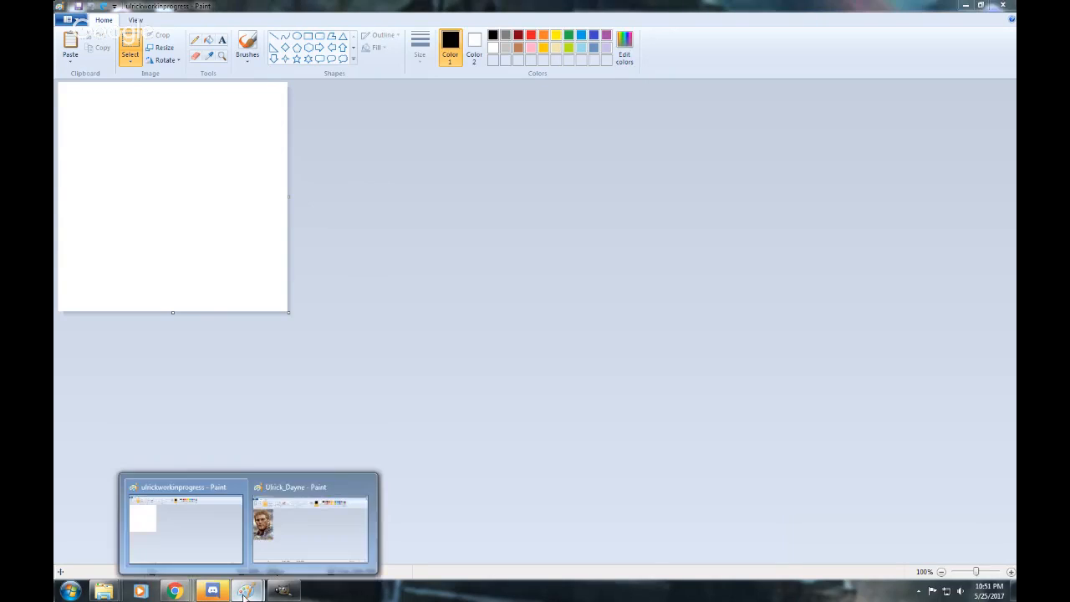
click(267, 540)
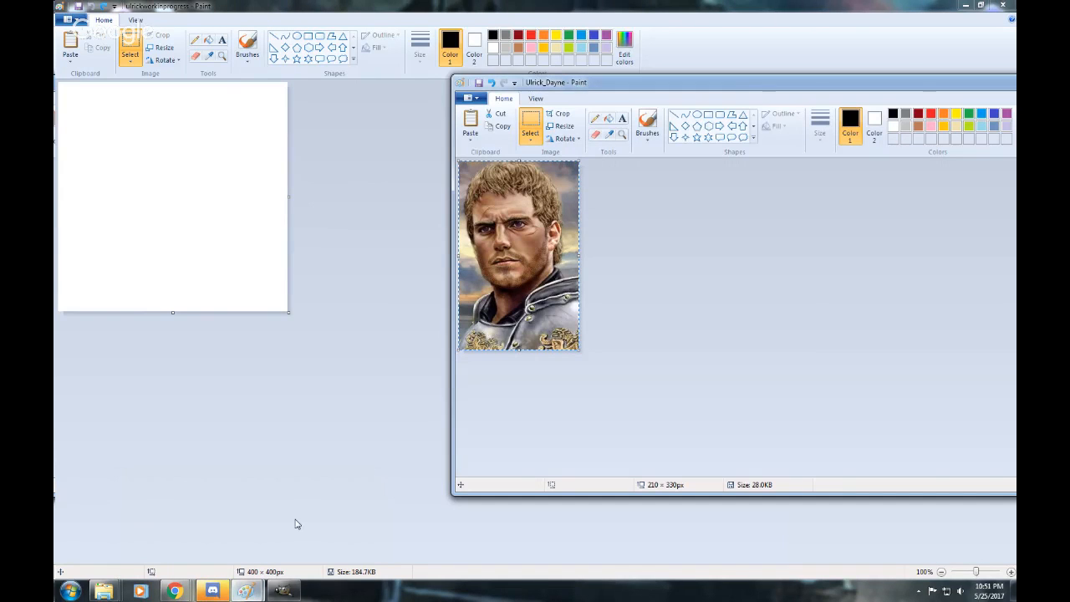
drag(586, 83, 538, 80)
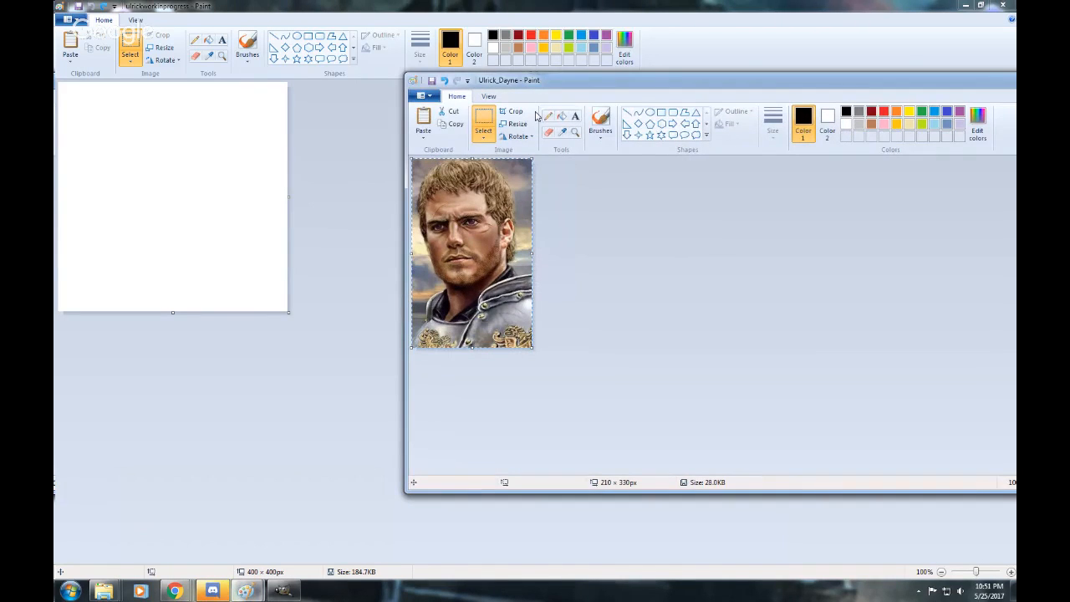
click(559, 288)
drag(533, 350, 614, 417)
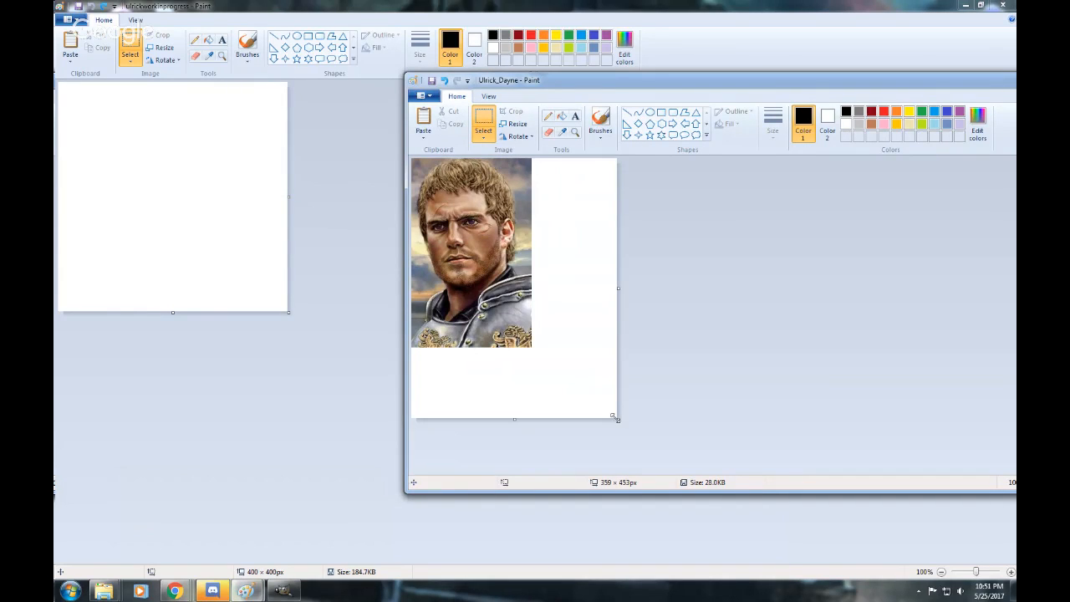
key(ctrl+z)
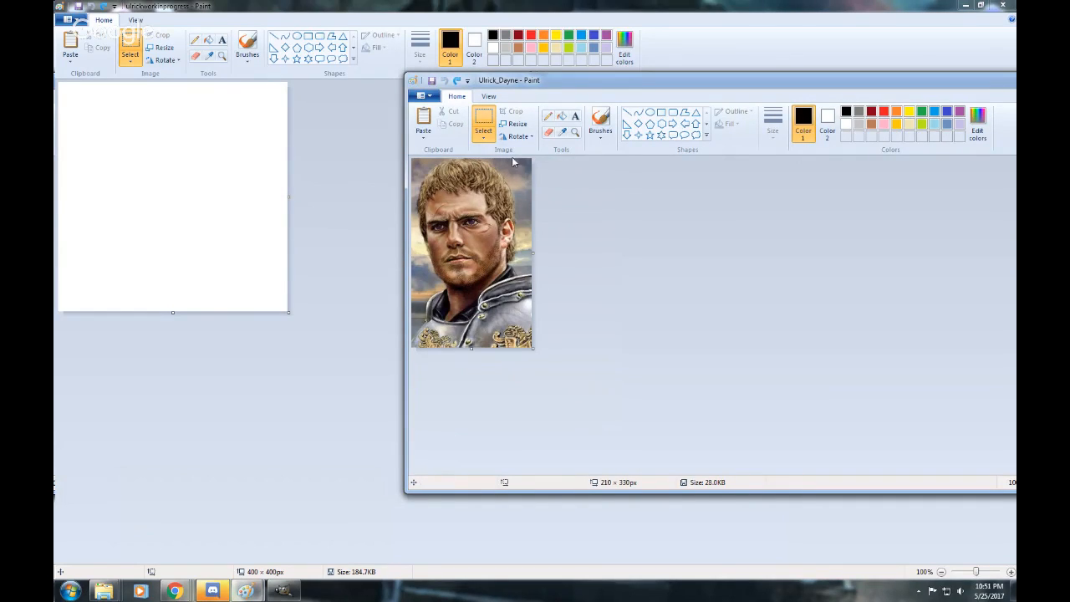
drag(470, 353, 469, 378)
key(ctrl+z)
Try resizing the Ulrick_Dayne portrait to 400 × 400 pixels without maintaining the aspect ratio, and undo the resize.
click(515, 123)
click(534, 166)
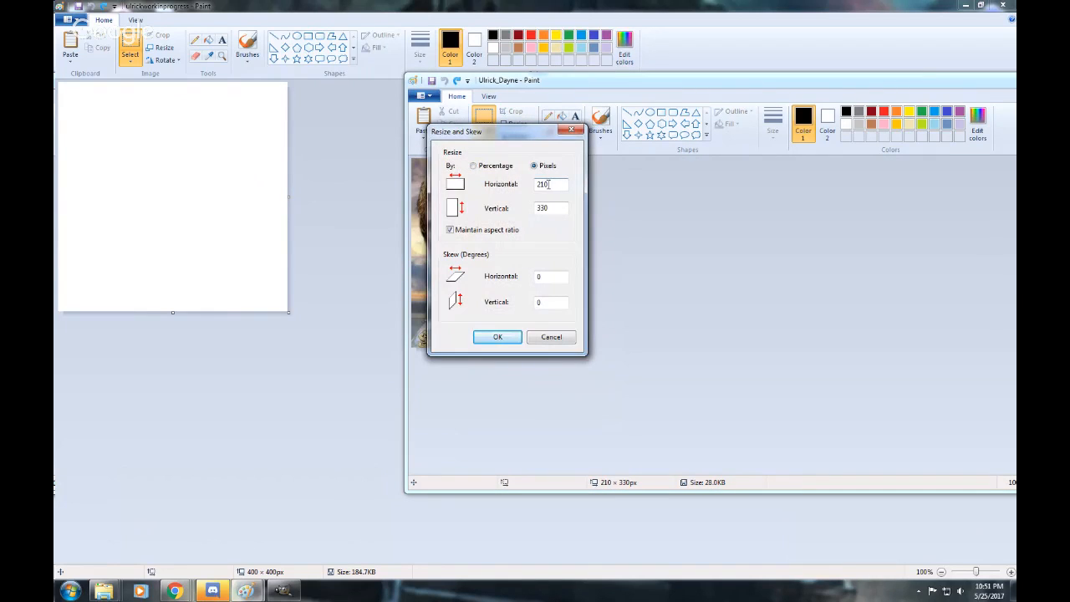
double_click(545, 184)
text(400)
click(517, 230)
double_click(543, 209)
text(400)
click(490, 338)
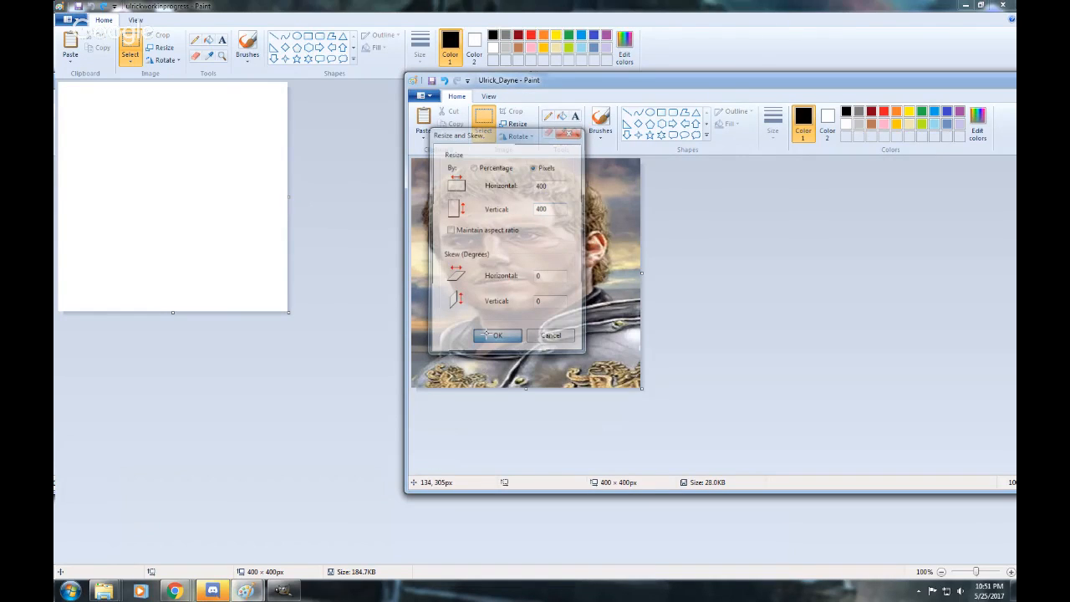
key(ctrl+z)
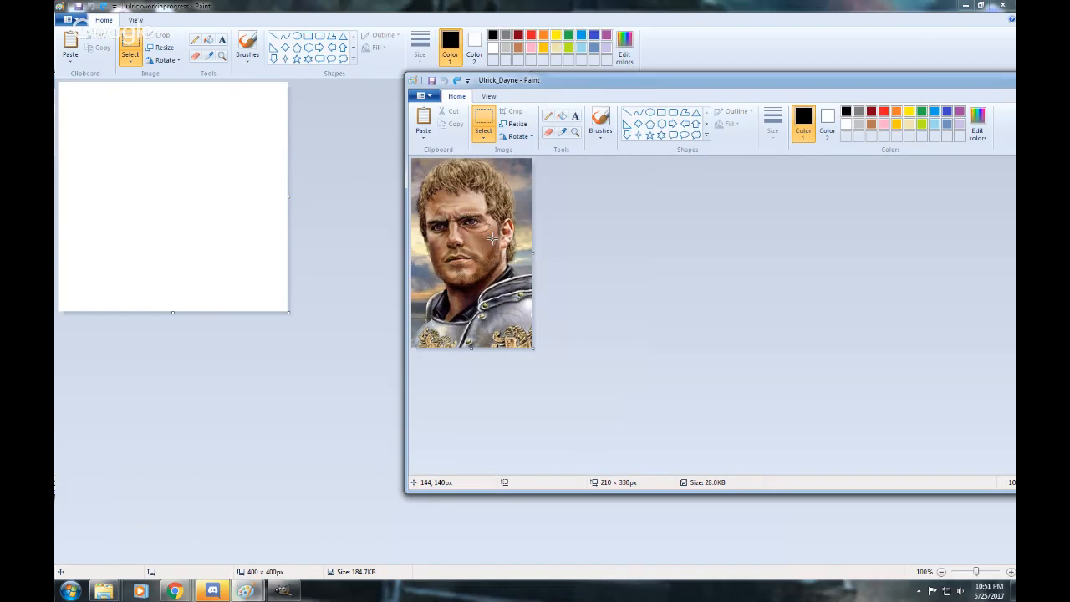
Paste and enlarge the portrait in ulrickworkinprogress, try extending the canvas height to about 423 px, and undo all of it.
click(313, 237)
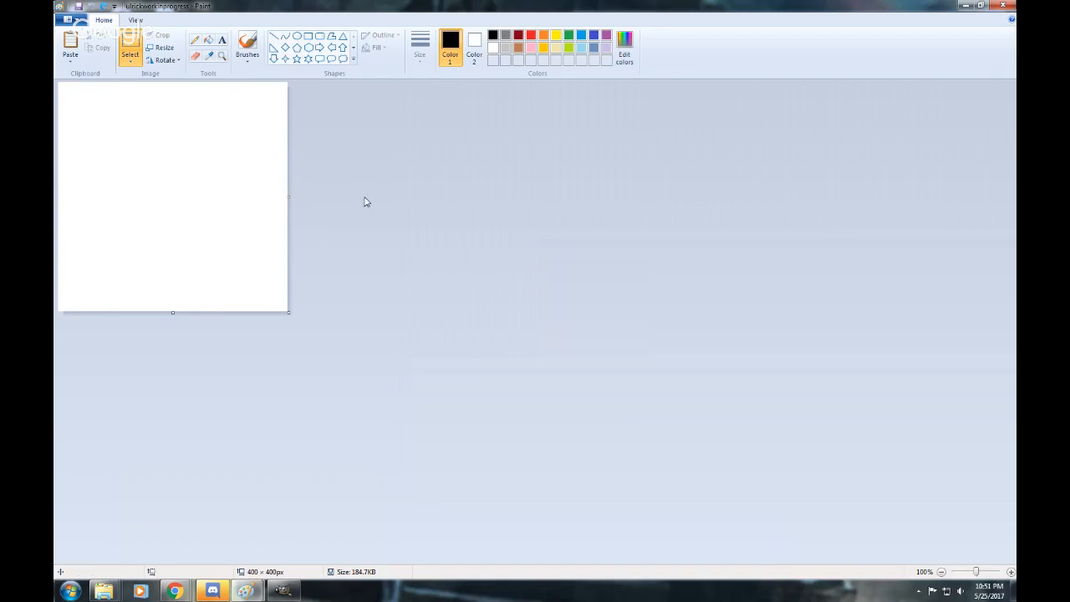
key(ctrl+v)
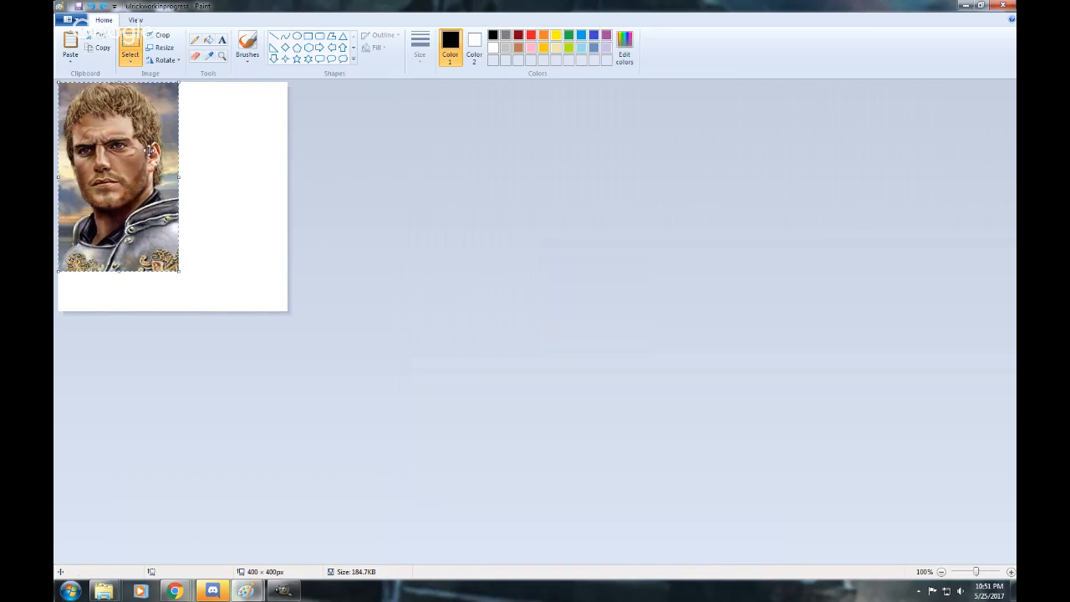
mouse_move(148, 148)
mouse_down()
mouse_move(170, 159)
mouse_move(160, 161)
mouse_up()
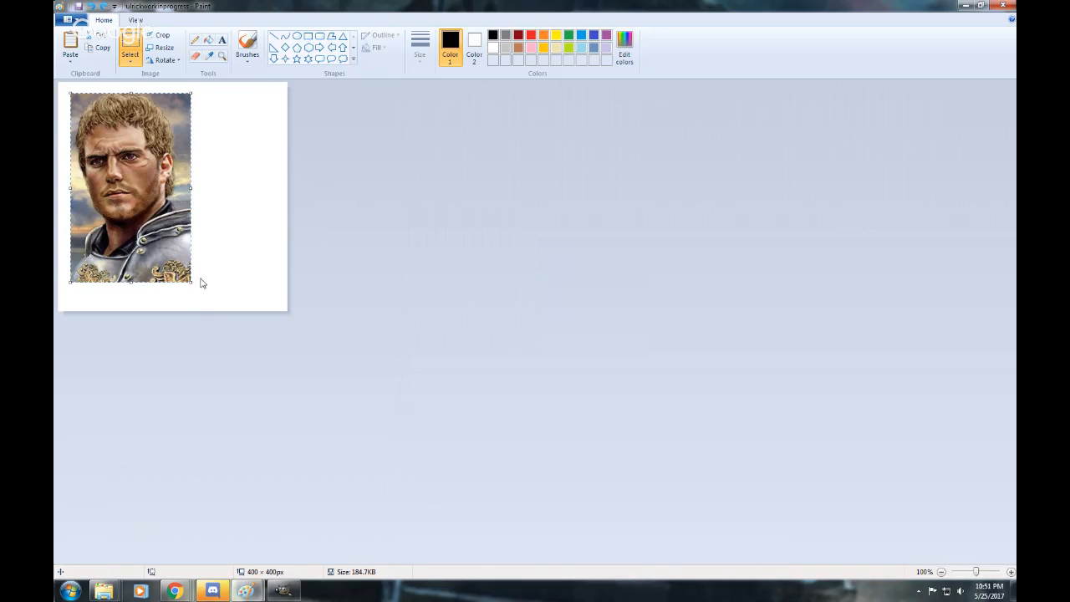
drag(192, 285, 172, 325)
click(212, 313)
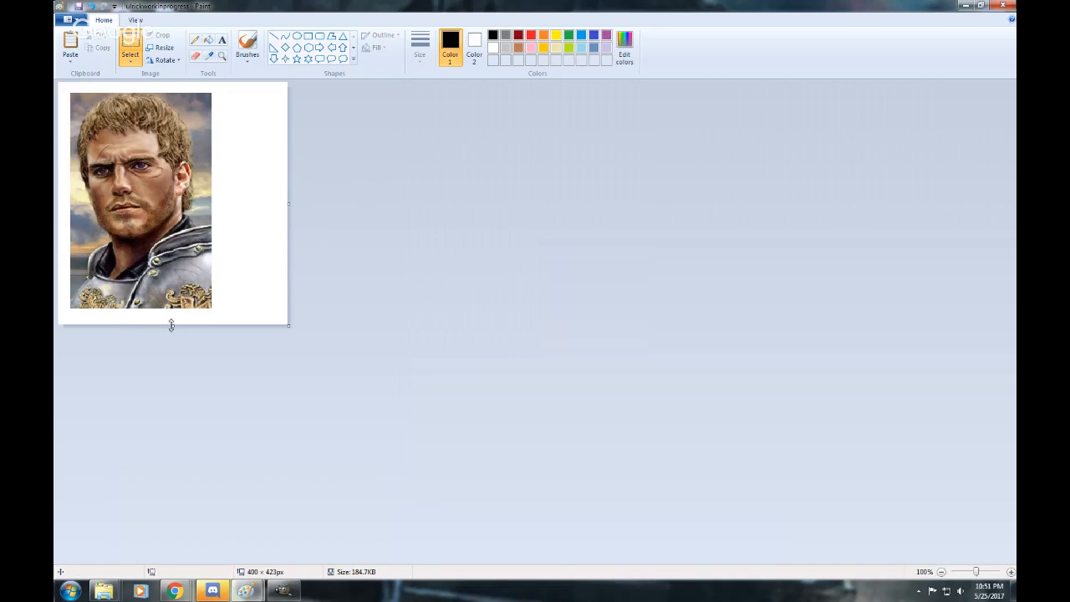
drag(173, 327, 173, 327)
key(ctrl+z)
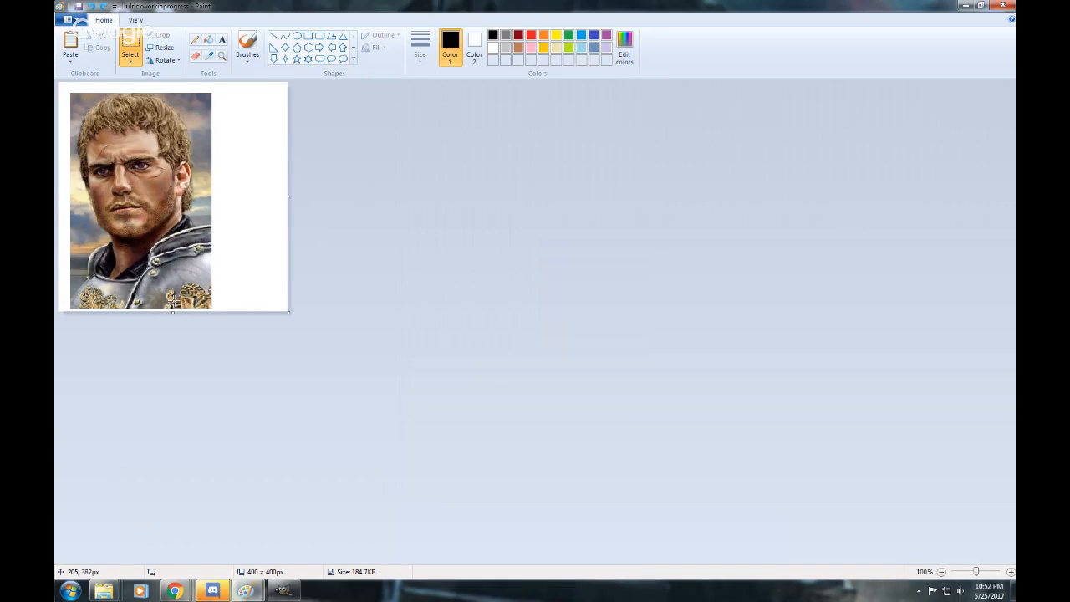
key(ctrl+z)
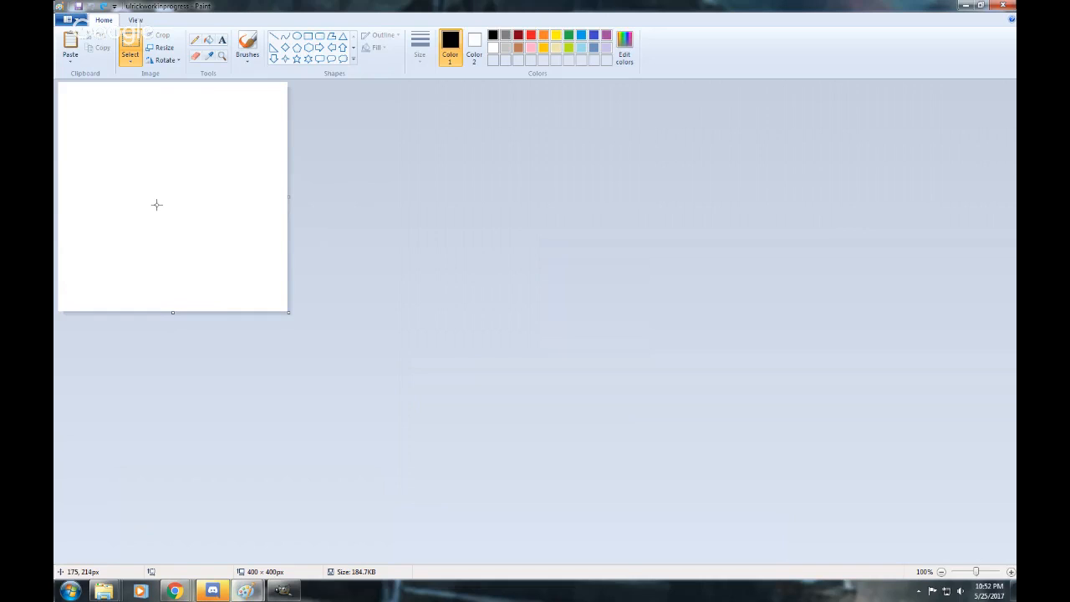
Try pasting the portrait enlarged past the canvas's lower edge and extending the canvas to about 458 × 463 px, and undo both.
key(ctrl+v)
drag(134, 174, 149, 186)
drag(193, 284, 239, 342)
click(239, 345)
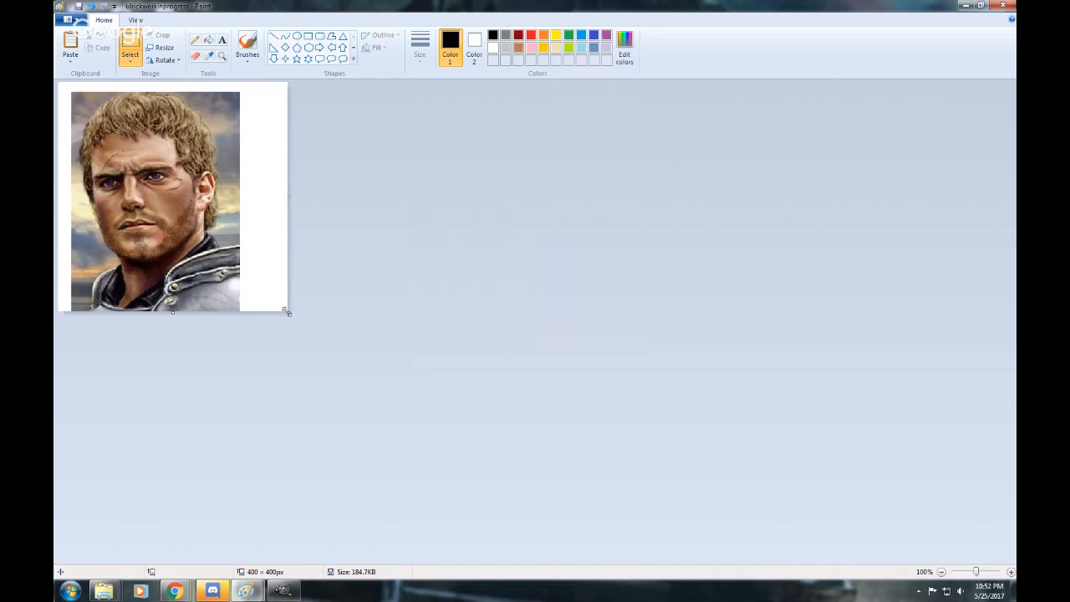
drag(288, 314, 320, 347)
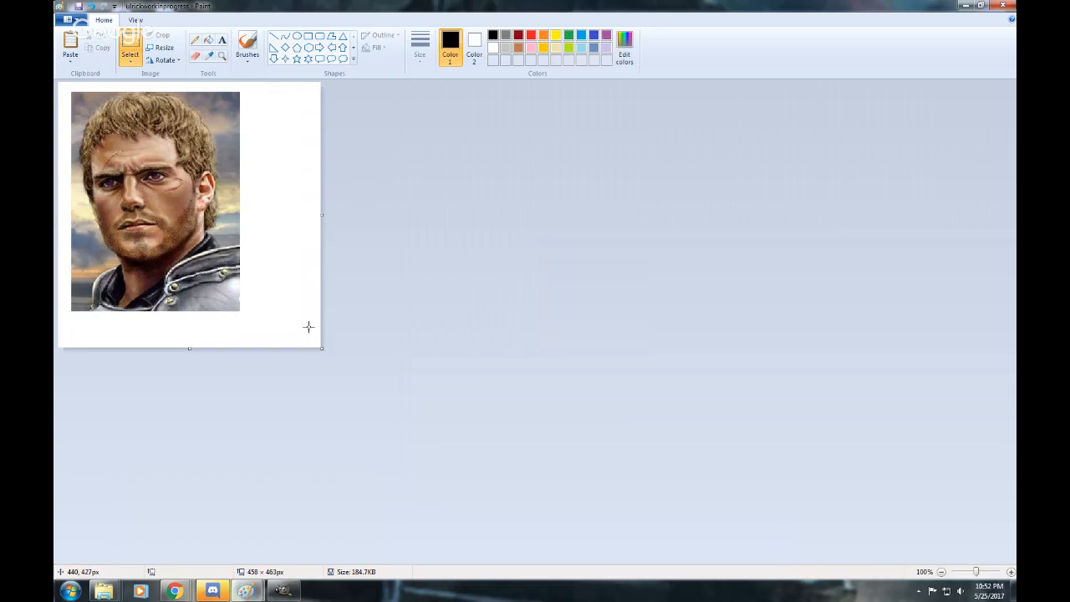
key(ctrl+z)
key(ctrl+z)
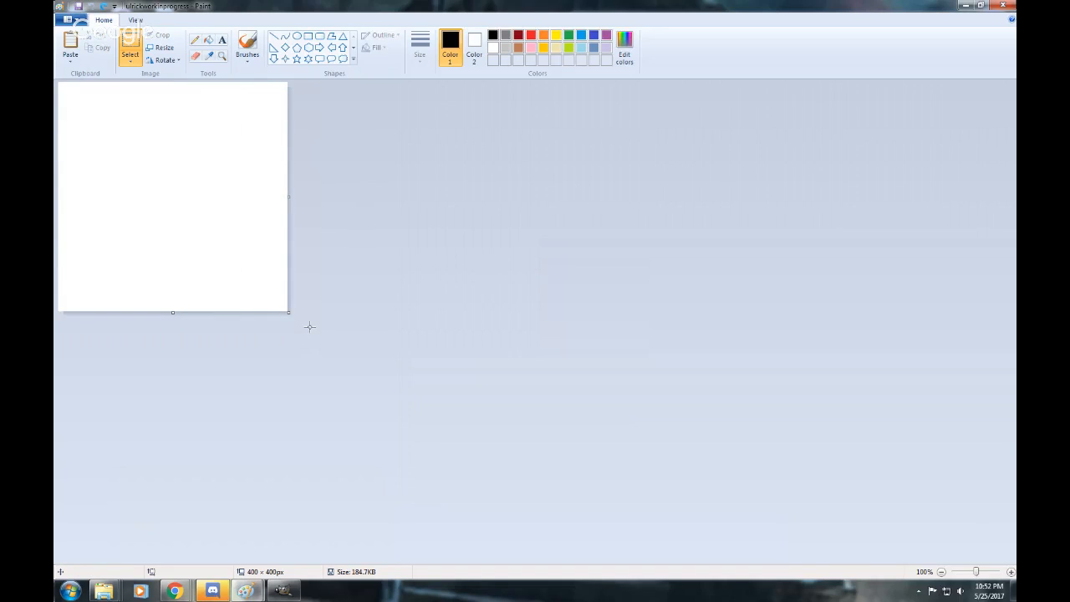
Paste the portrait slightly inset from the canvas's upper-left corner, and delete it again.
key(ctrl+v)
drag(157, 177, 169, 188)
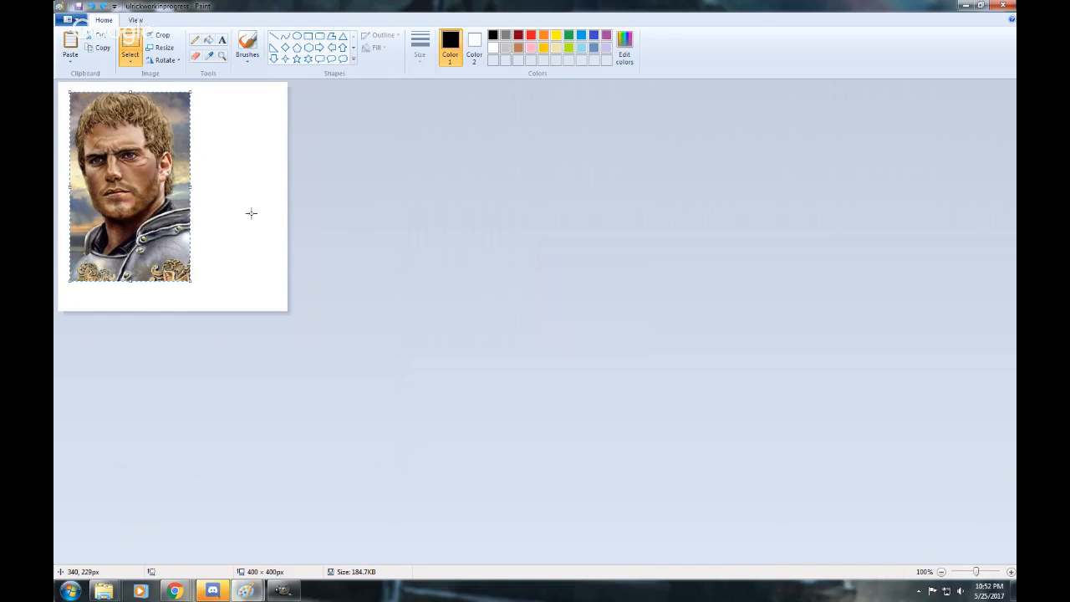
key(Delete)
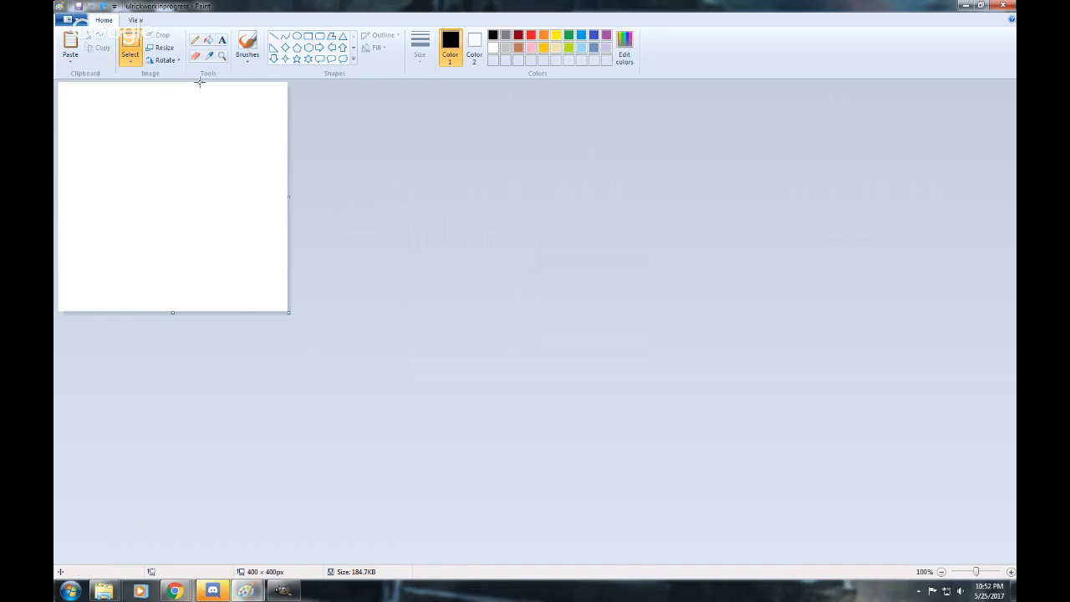
Resize the blank canvas to 600 × 600 pixels with the aspect ratio maintained.
click(160, 48)
click(181, 90)
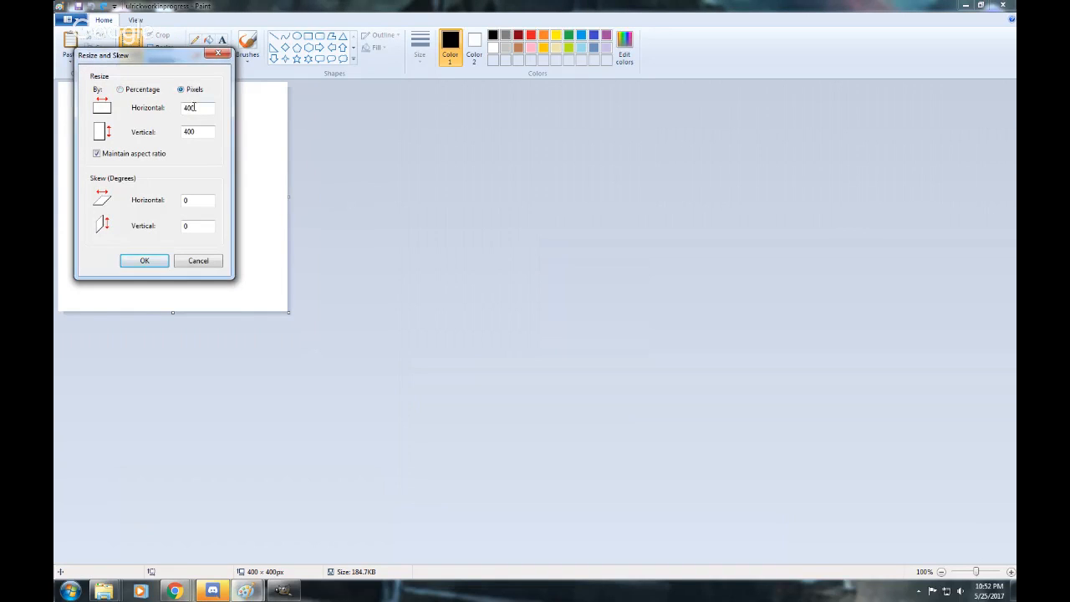
drag(201, 109, 137, 108)
text(600)
click(145, 261)
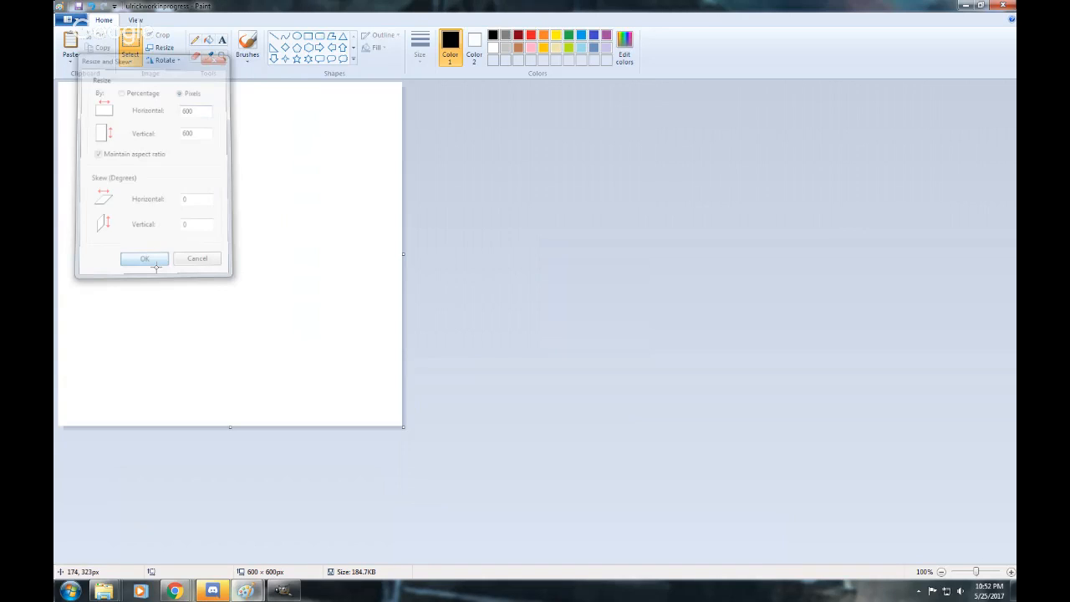
Paste the portrait slightly inset, enlarged to about 315 × 382 px, and trim the canvas to about 359 × 426 px for an even white border.
key(ctrl+v)
drag(128, 189, 141, 200)
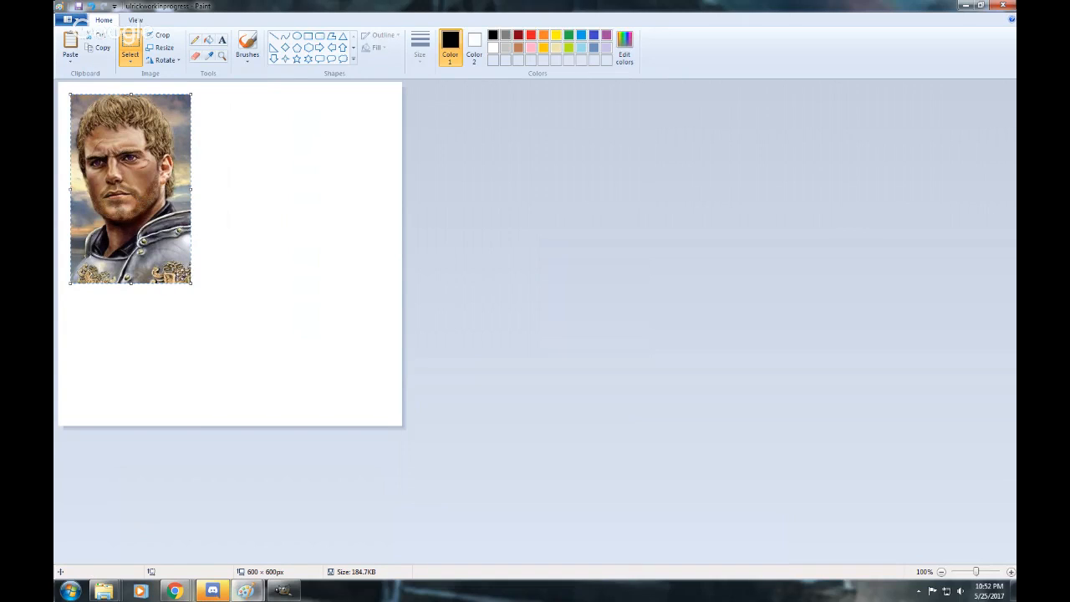
drag(193, 286, 251, 313)
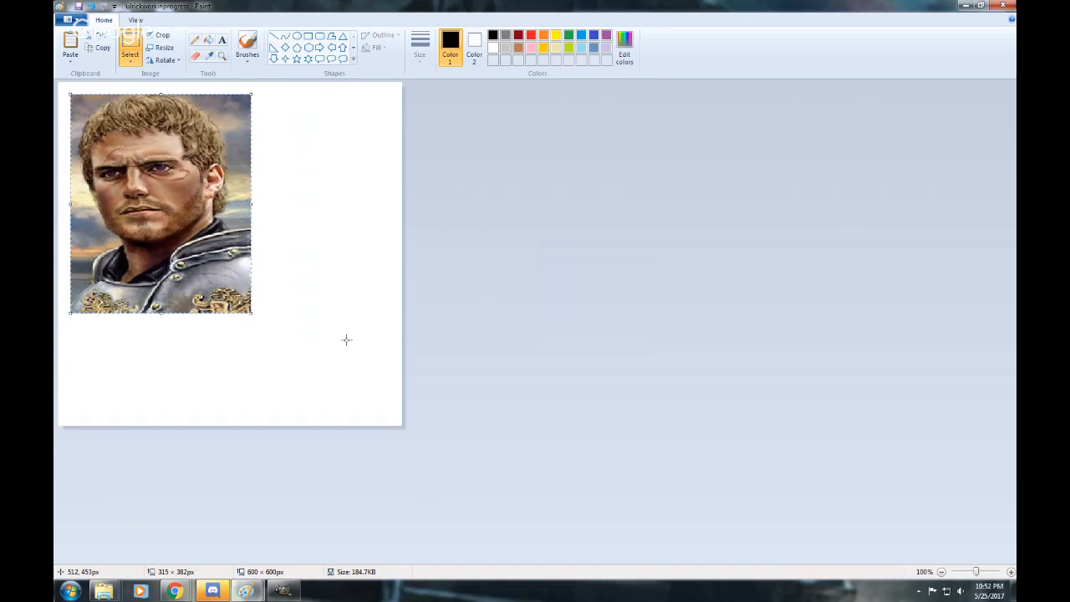
click(396, 416)
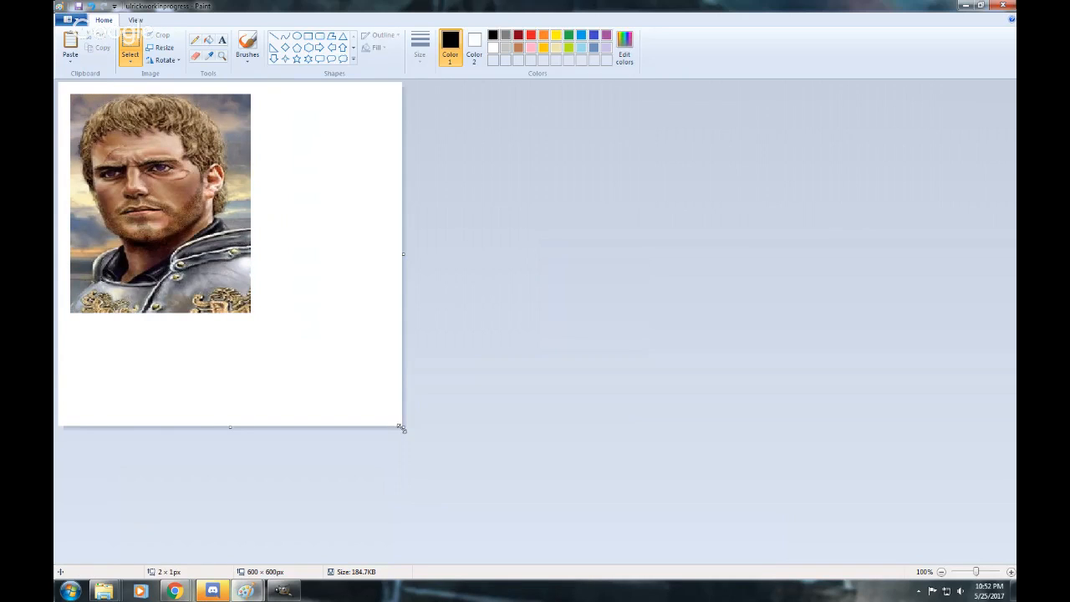
drag(401, 428, 280, 324)
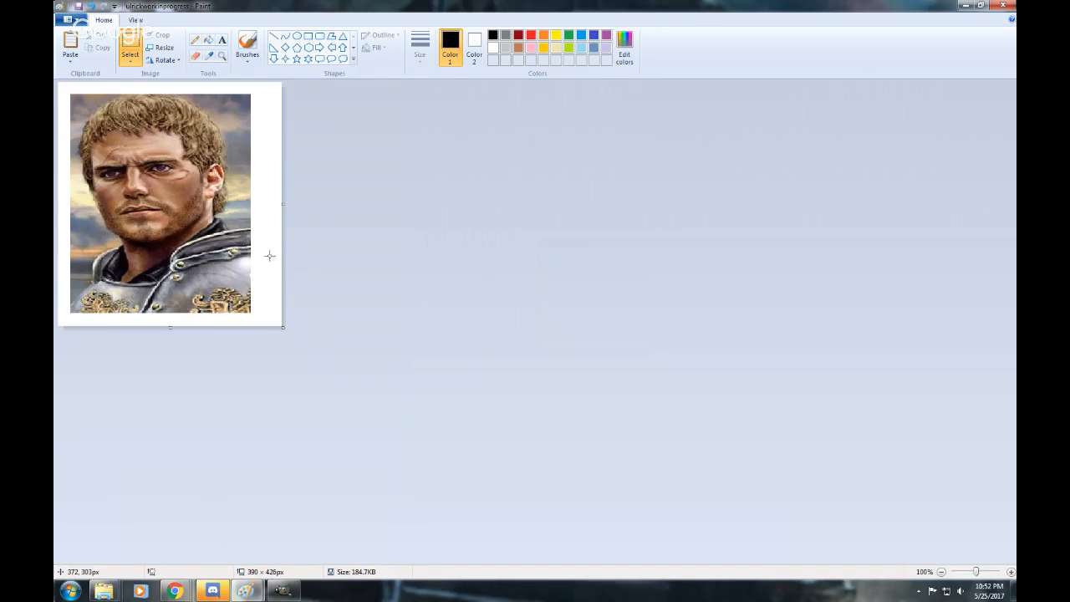
drag(284, 203, 264, 208)
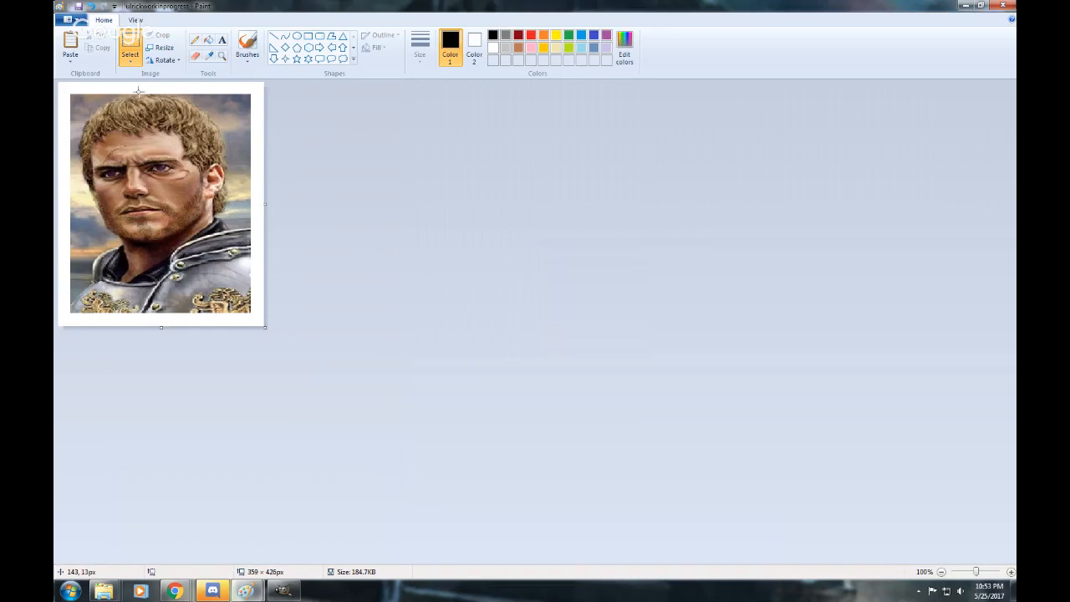
Resize the bordered portrait image to 400 × 400 pixels without maintaining the aspect ratio.
click(161, 50)
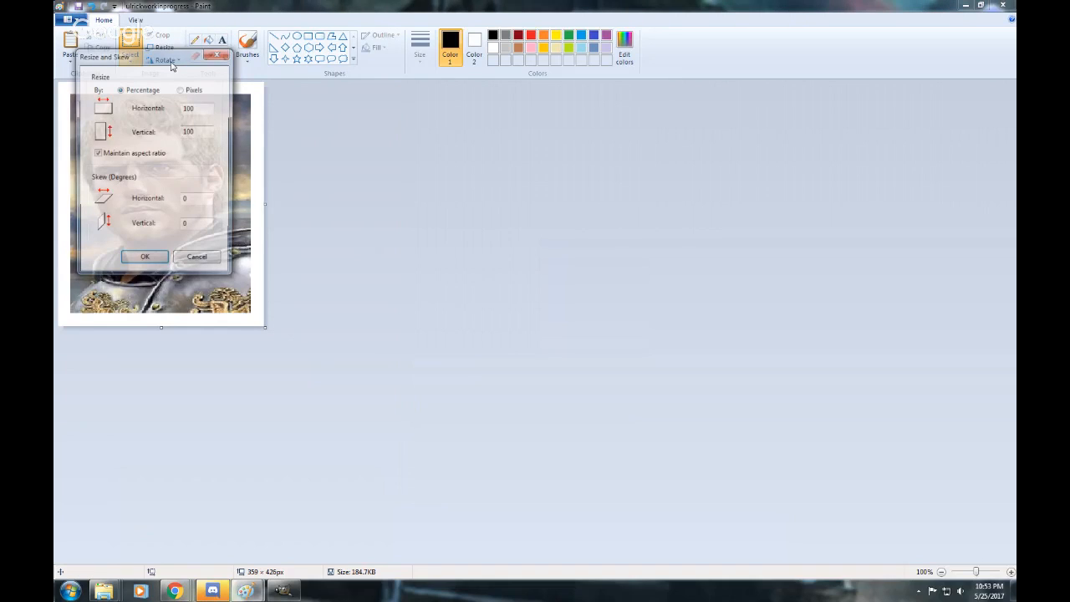
click(181, 90)
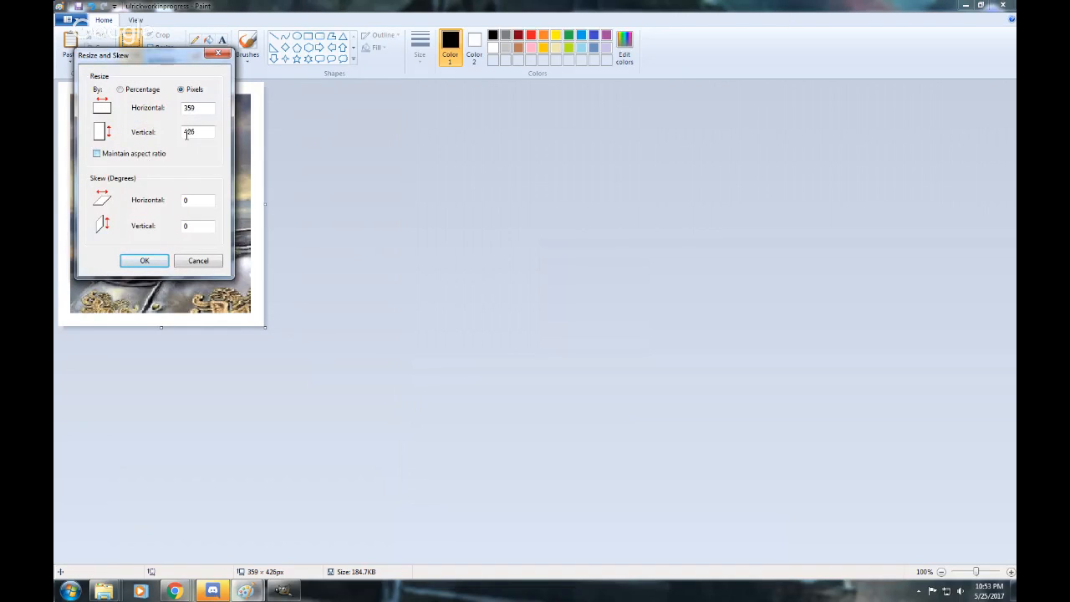
drag(202, 112, 156, 107)
text(400)
key(Tab)
text(400)
click(145, 261)
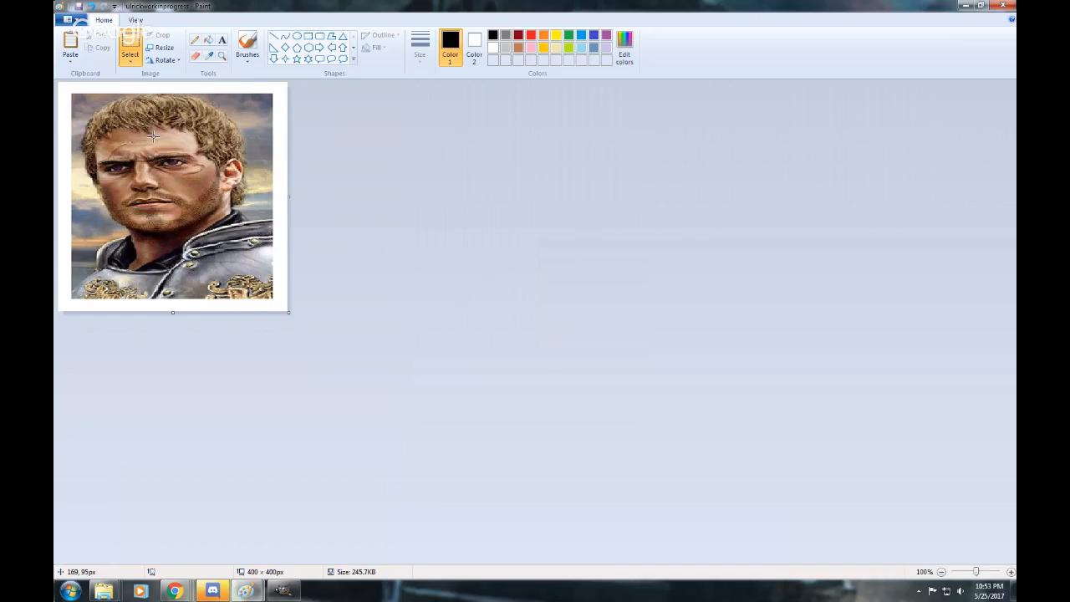
Close the bordered portrait image and open the ulrickworkinprogress file from its folder in Inkscape.
click(1002, 8)
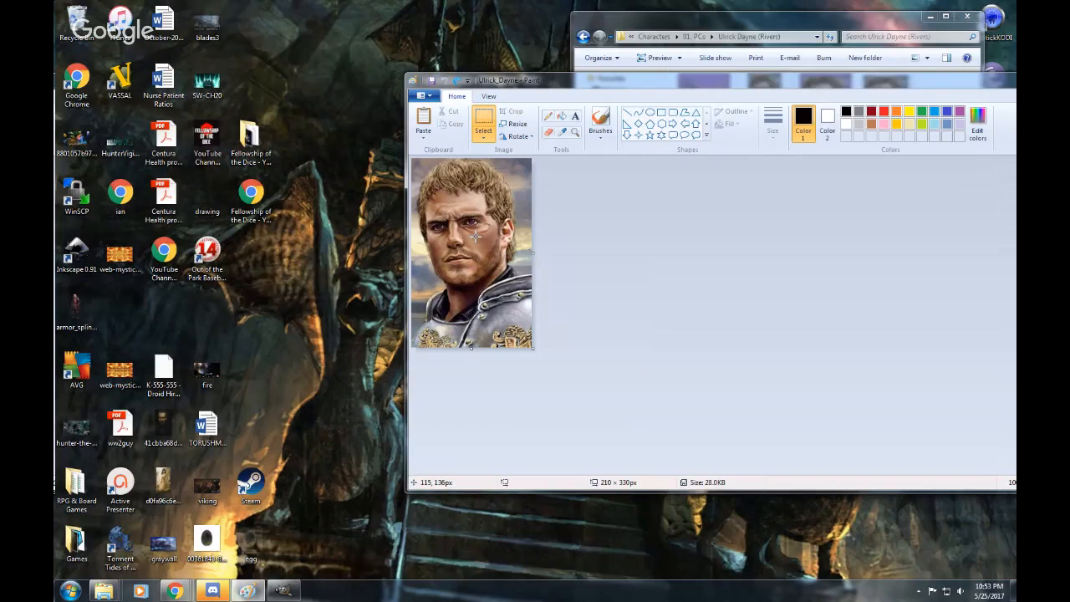
drag(745, 83, 434, 15)
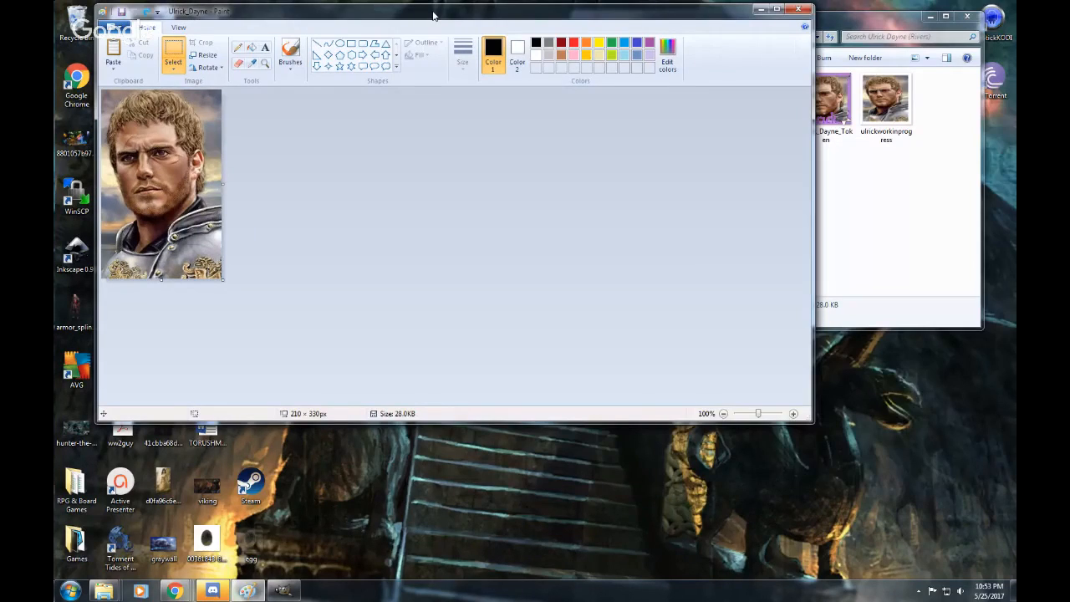
click(934, 187)
click(874, 100)
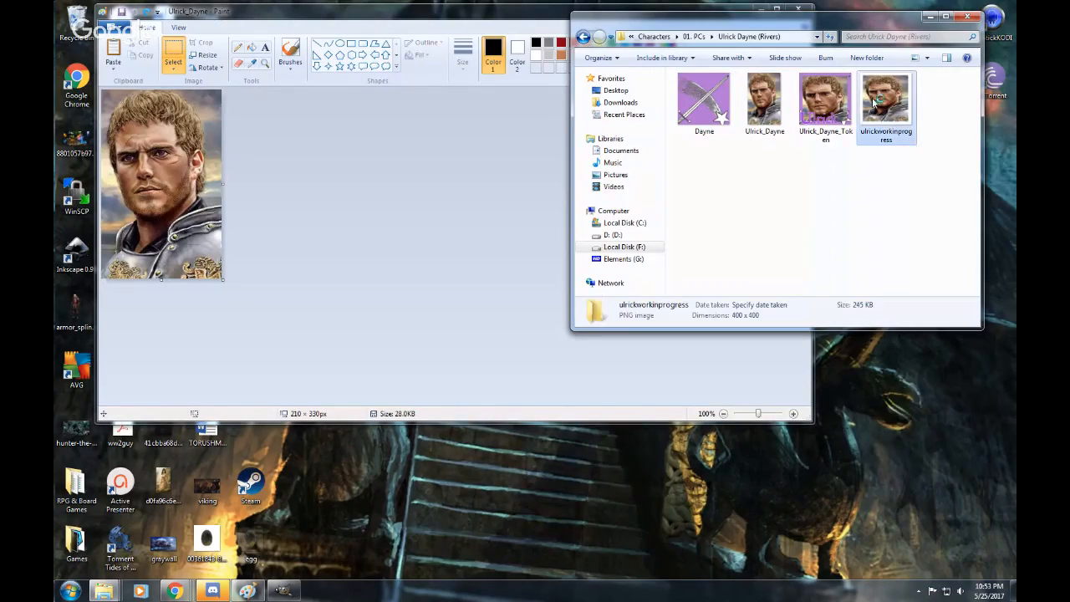
right_click(875, 100)
mouse_move(853, 227)
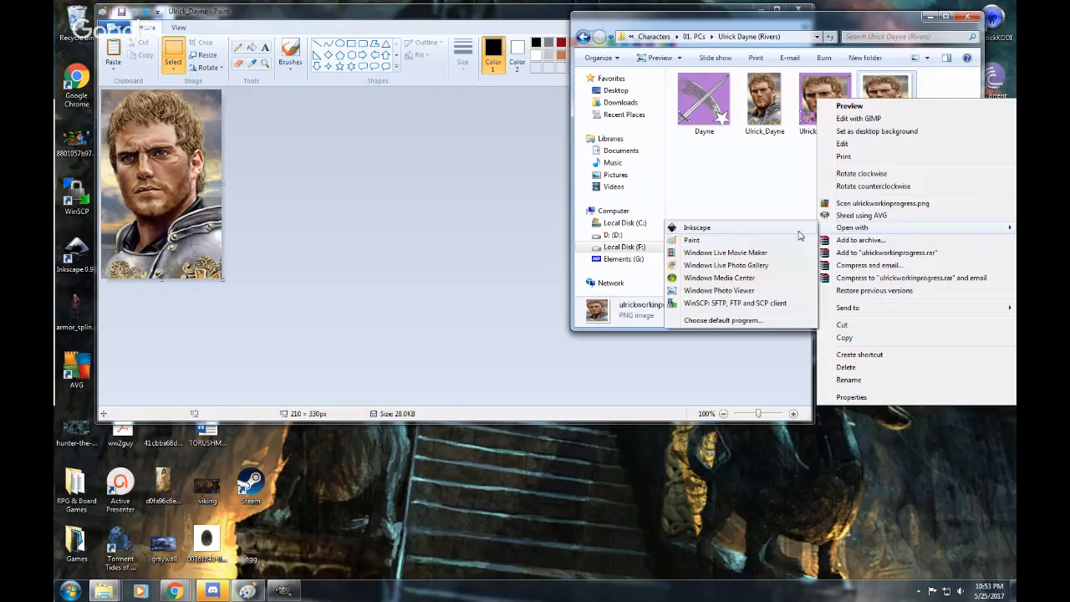
click(751, 229)
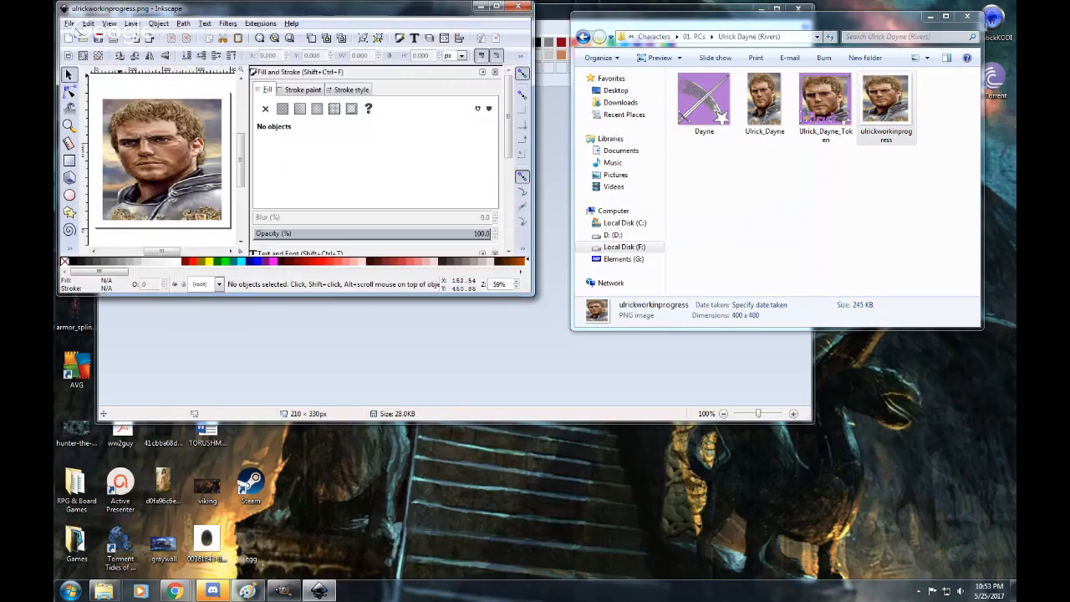
Open Dayne_Border_text from the ASOIAF Token Borders folder and copy the objects in all its layers.
key(ctrl+o)
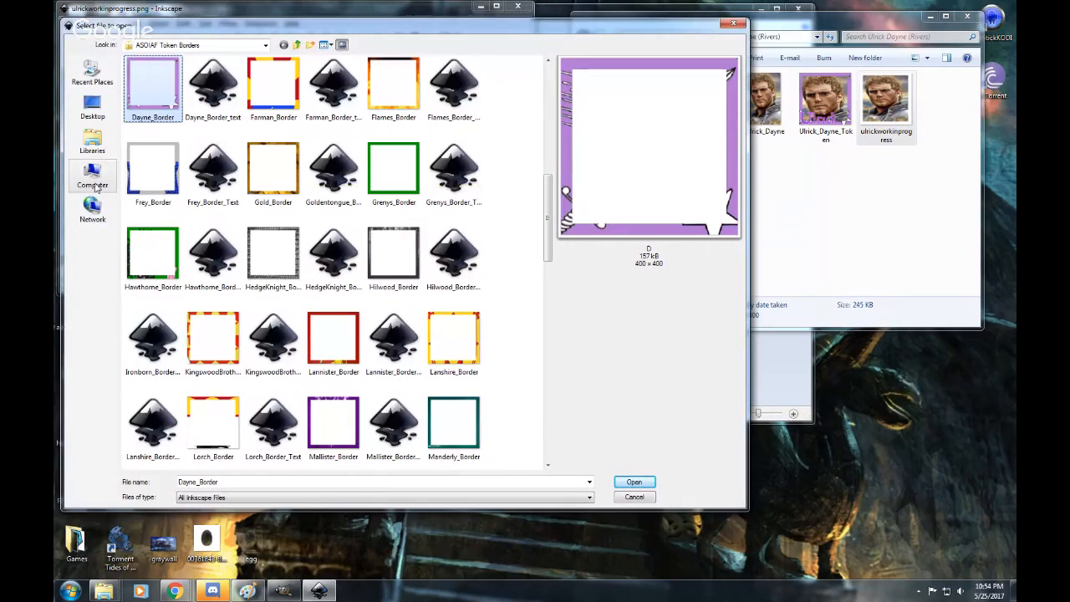
double_click(215, 87)
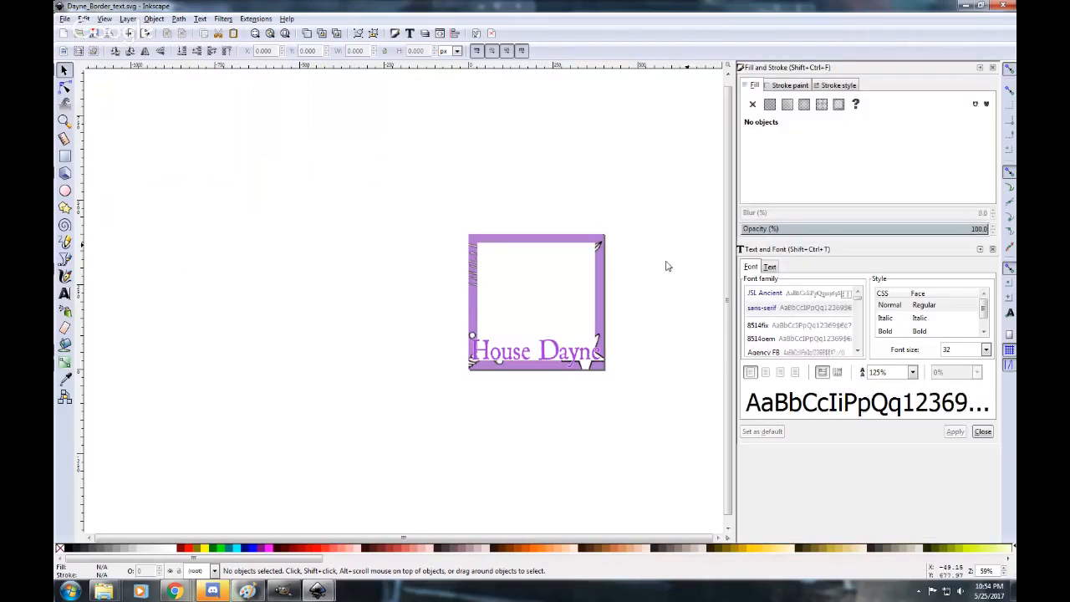
click(84, 18)
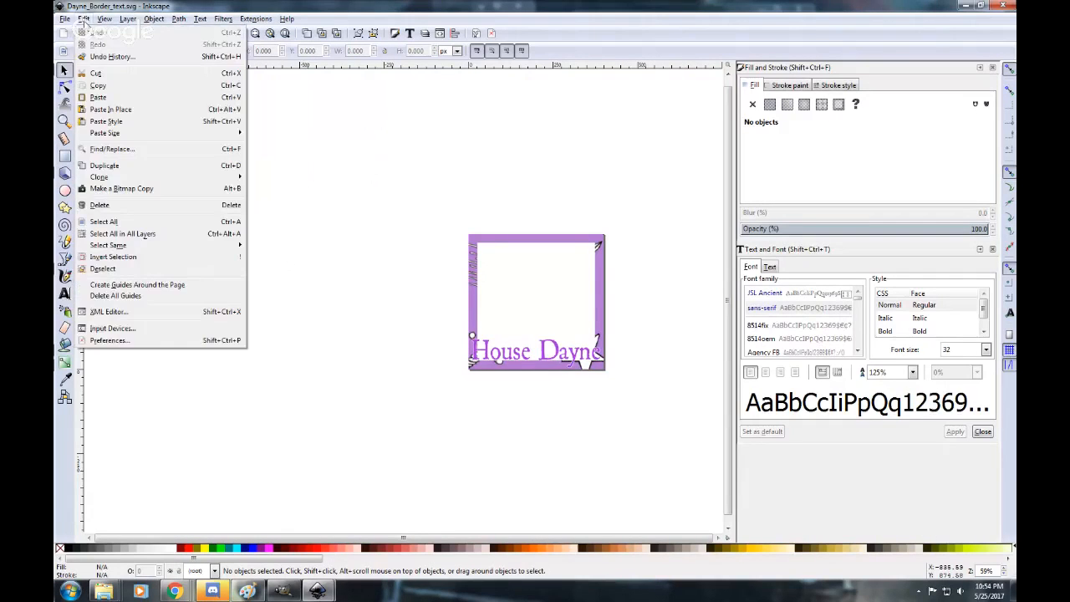
click(115, 236)
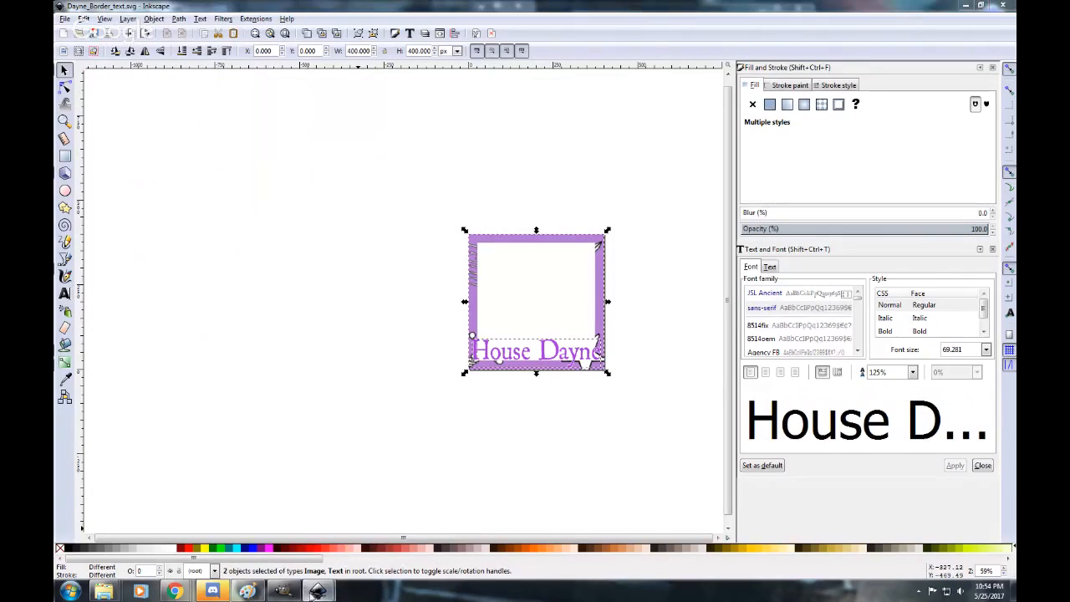
Paste the Dayne border and text in place over the portrait in ulrickworkinprogress and maximize that window.
mouse_move(316, 591)
click(242, 549)
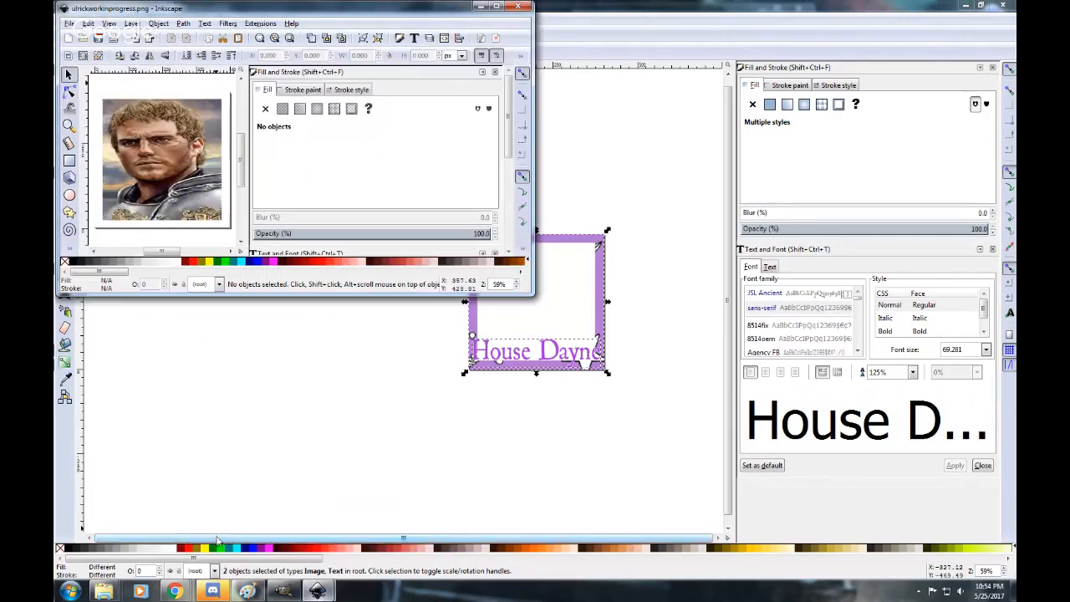
click(88, 24)
click(105, 109)
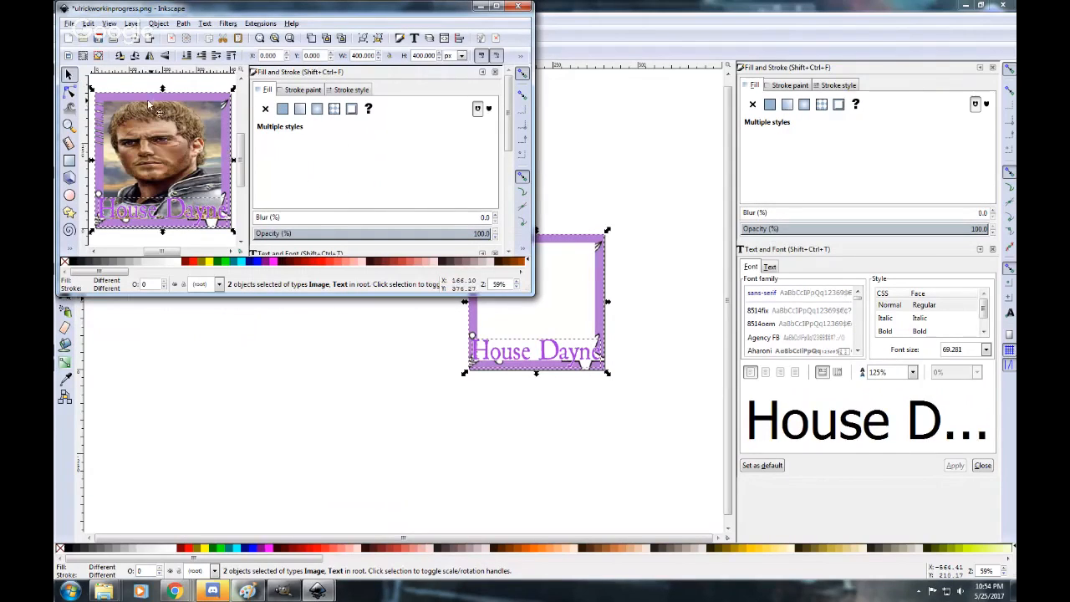
click(499, 6)
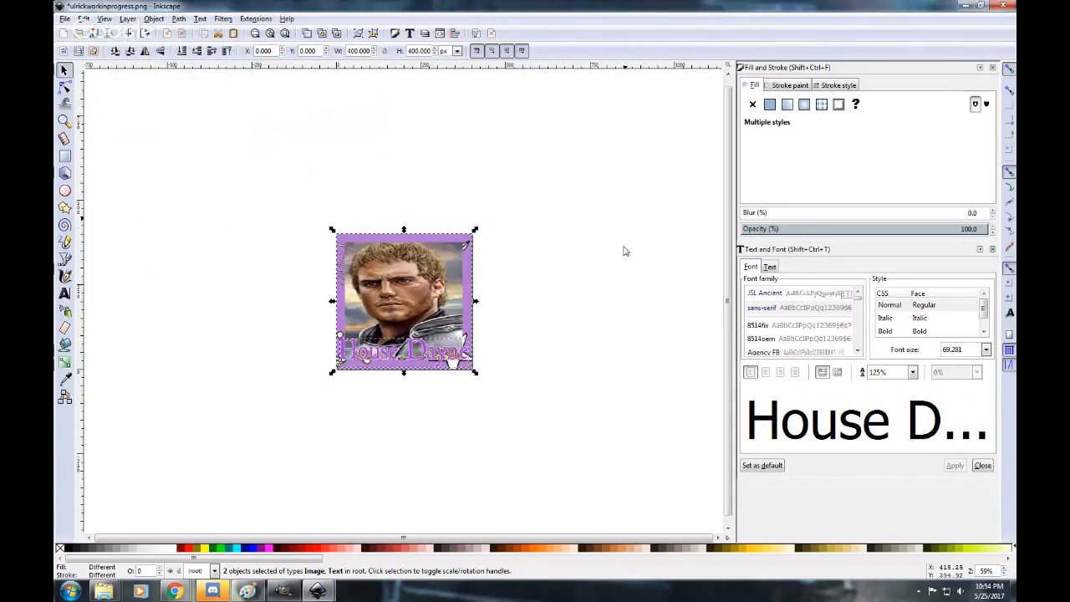
Try enlarging the portrait to about 422 × 459 px and placing it back behind the border, and undo the changes.
click(399, 290)
drag(405, 293, 288, 143)
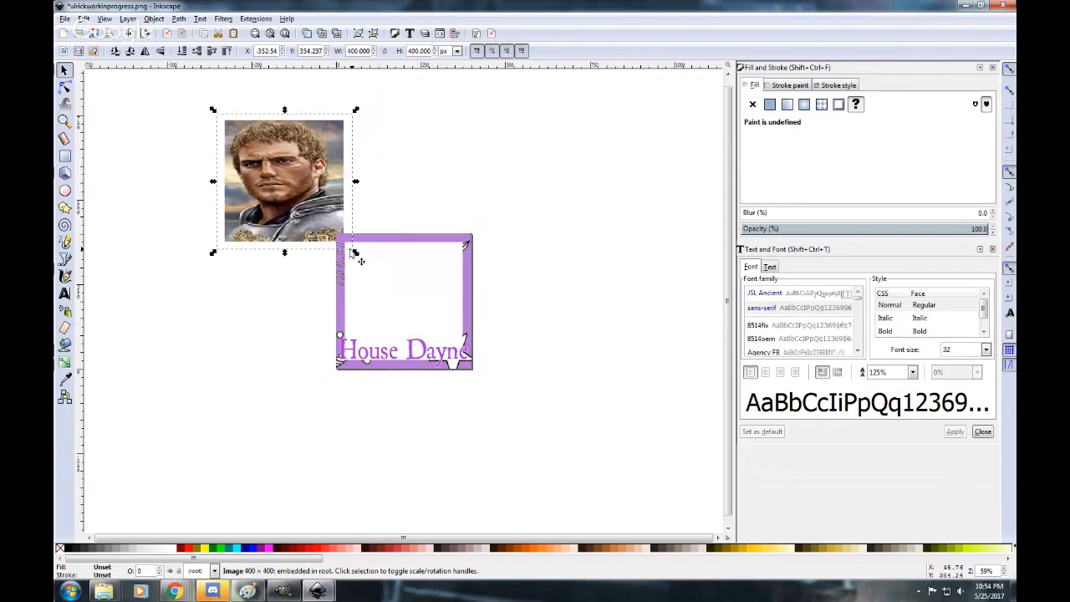
drag(354, 254, 363, 258)
drag(302, 167, 261, 195)
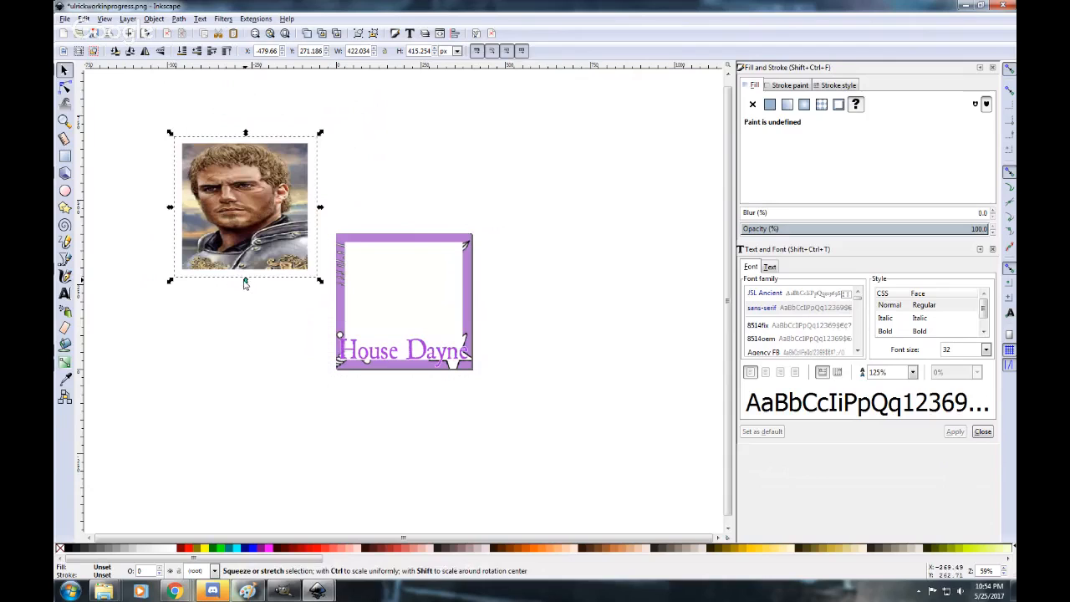
drag(245, 282, 242, 299)
drag(273, 224, 420, 295)
click(548, 321)
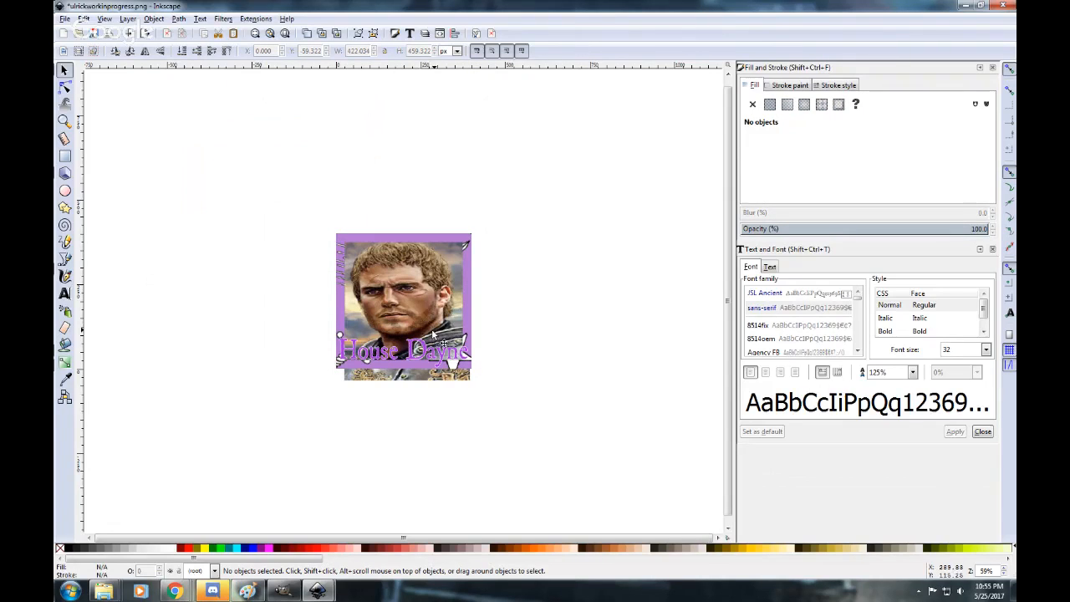
key(ctrl+z)
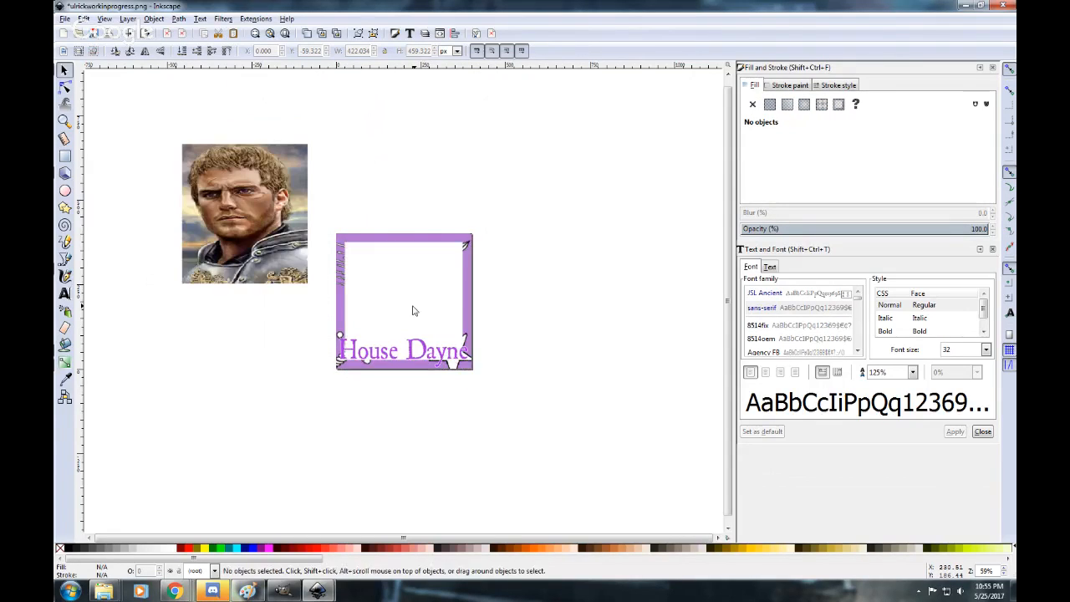
key(ctrl+shift+z)
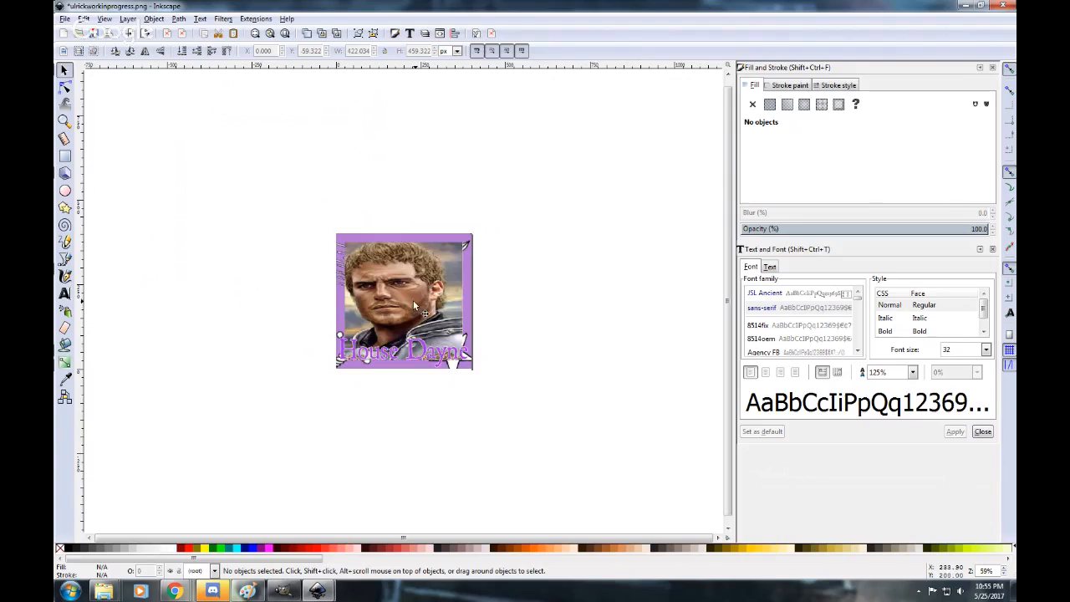
Stretch the portrait to about 422 × 475 px and align it with the upper-left corner of the Dayne border.
drag(413, 299, 232, 199)
drag(225, 280, 222, 306)
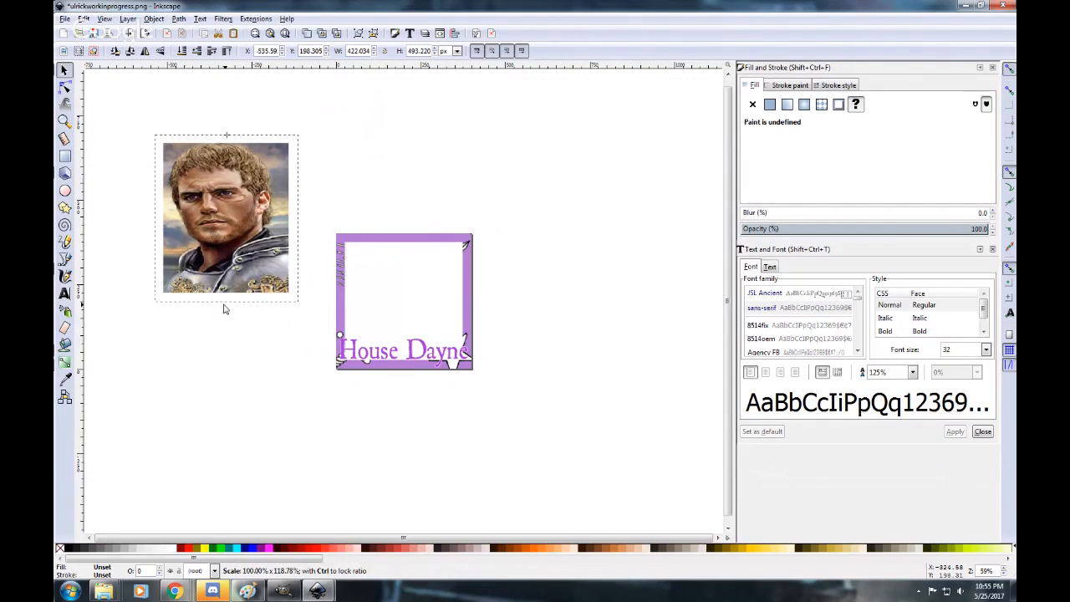
drag(235, 189, 416, 286)
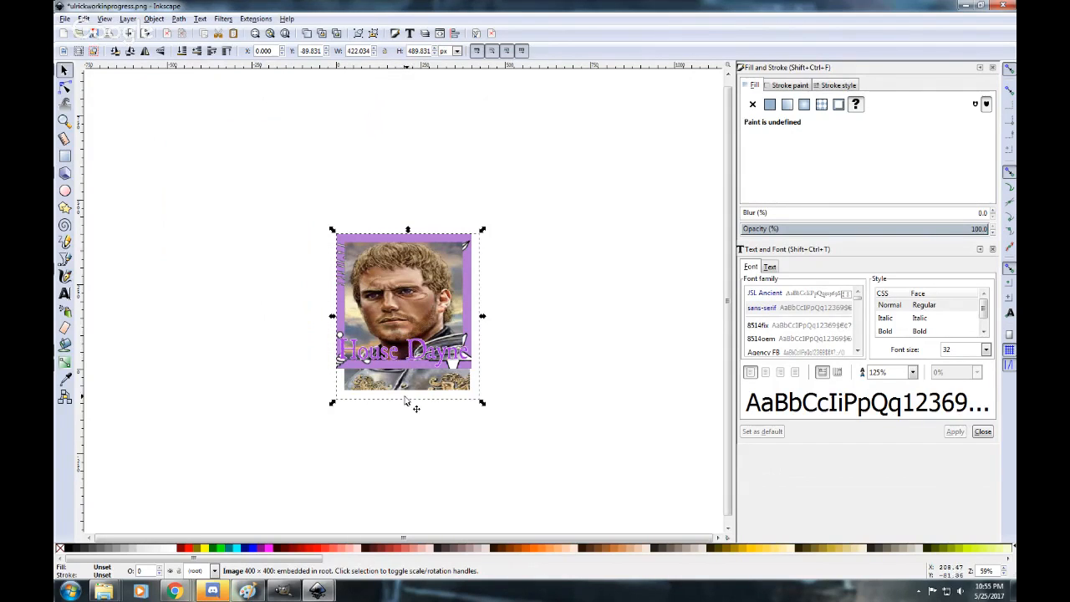
drag(407, 403, 408, 398)
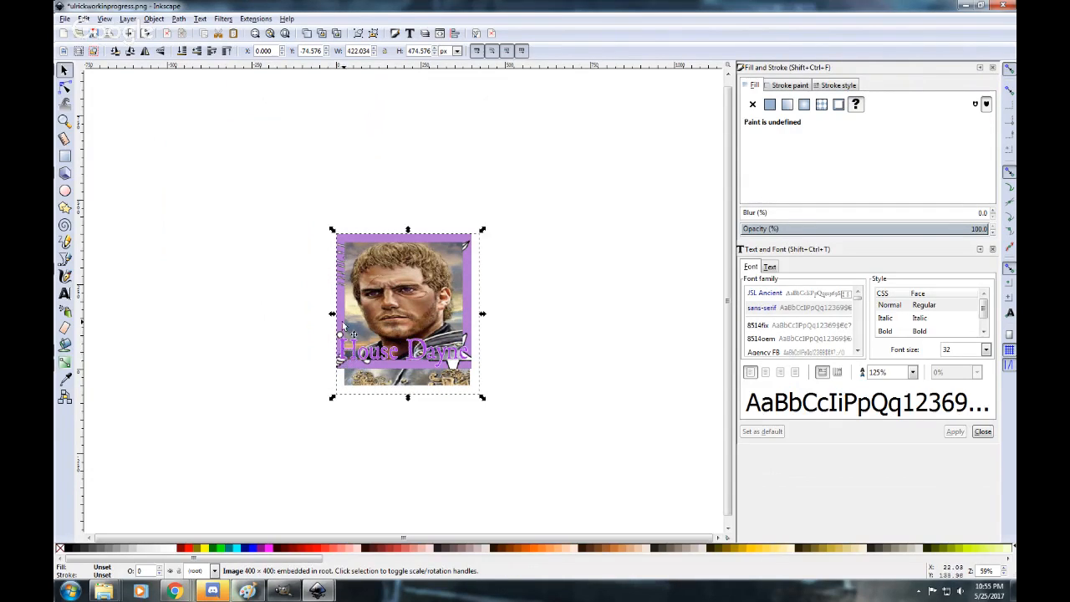
Replace the "House Dayne" text on the token with "Ulrick".
click(65, 293)
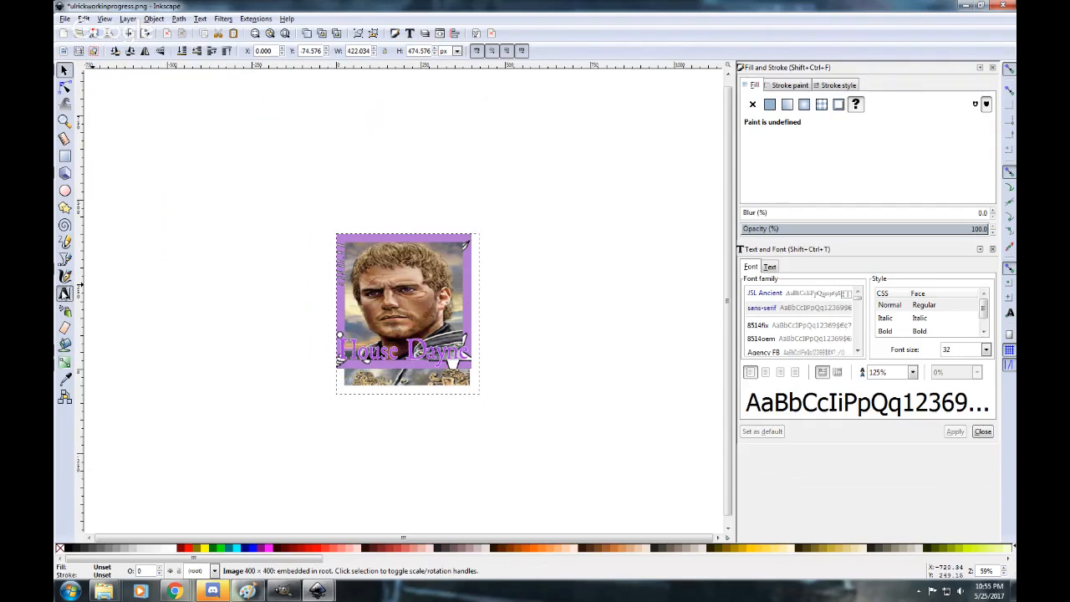
click(340, 351)
drag(340, 351, 477, 357)
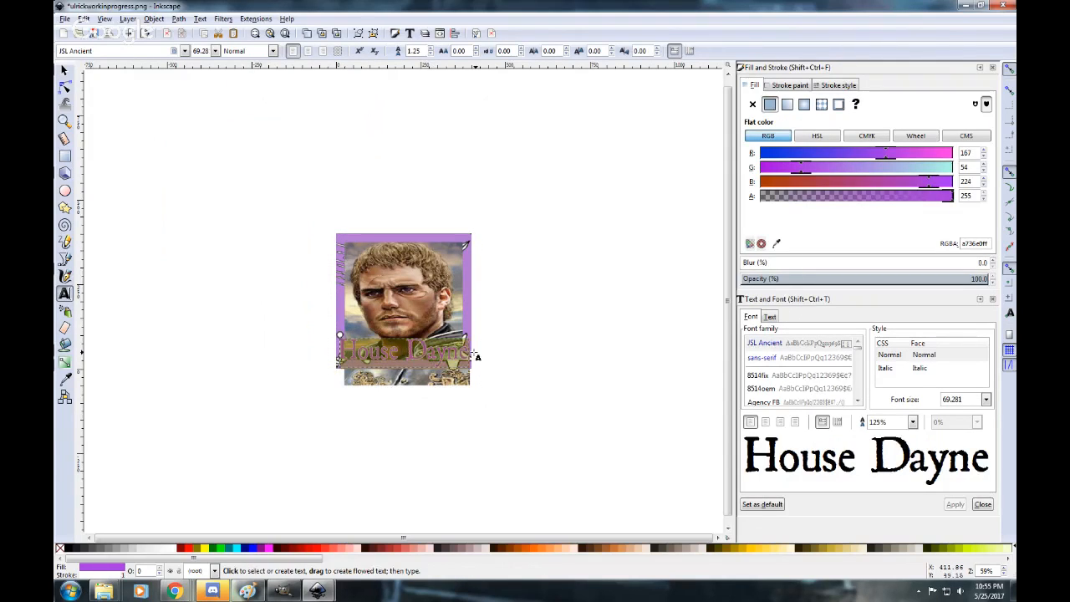
text(Uli)
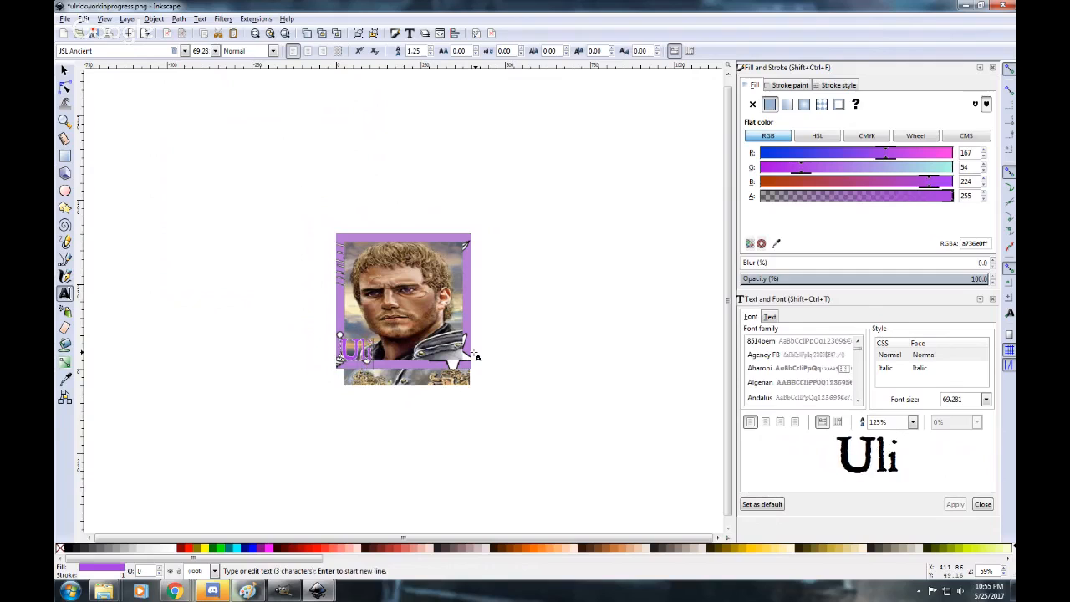
key(BackSpace)
text(rick)
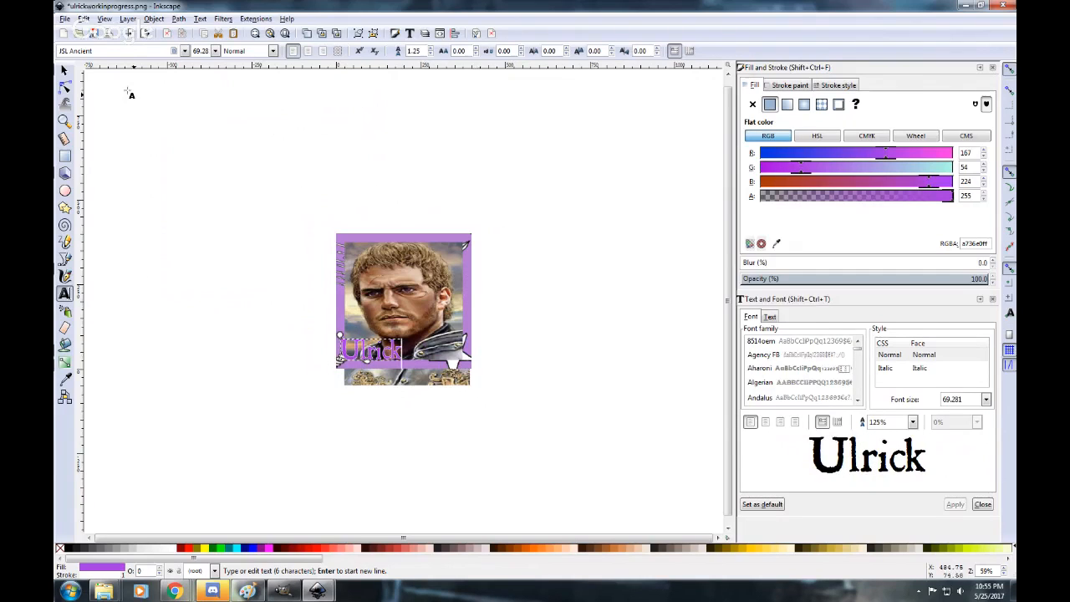
click(64, 69)
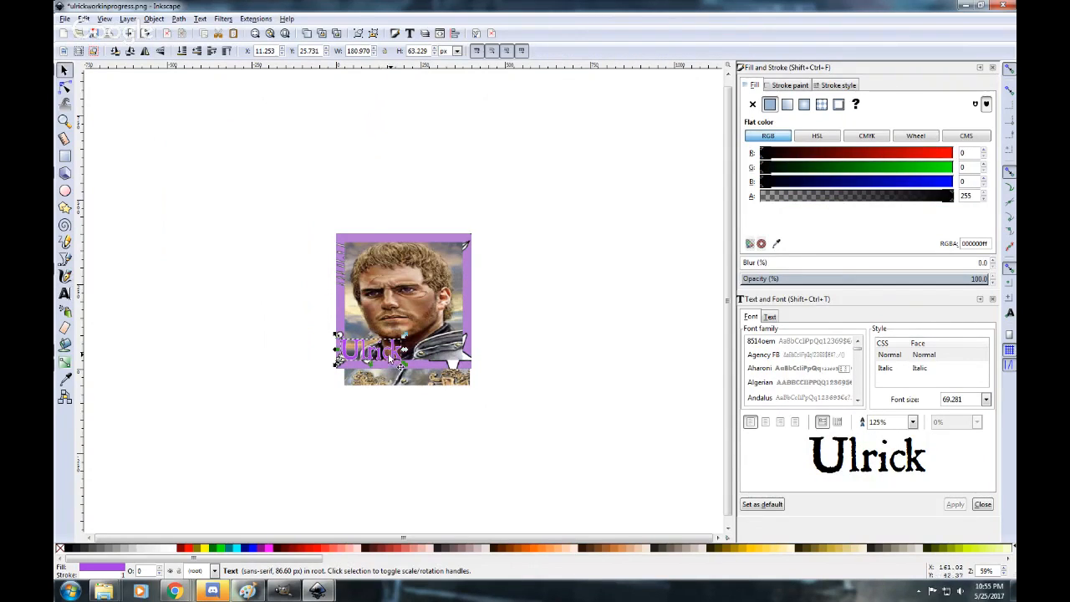
Enlarge the "Ulrick" text to about 237 × 80 px and reduce the portrait's height to about 469 px.
drag(391, 358, 423, 341)
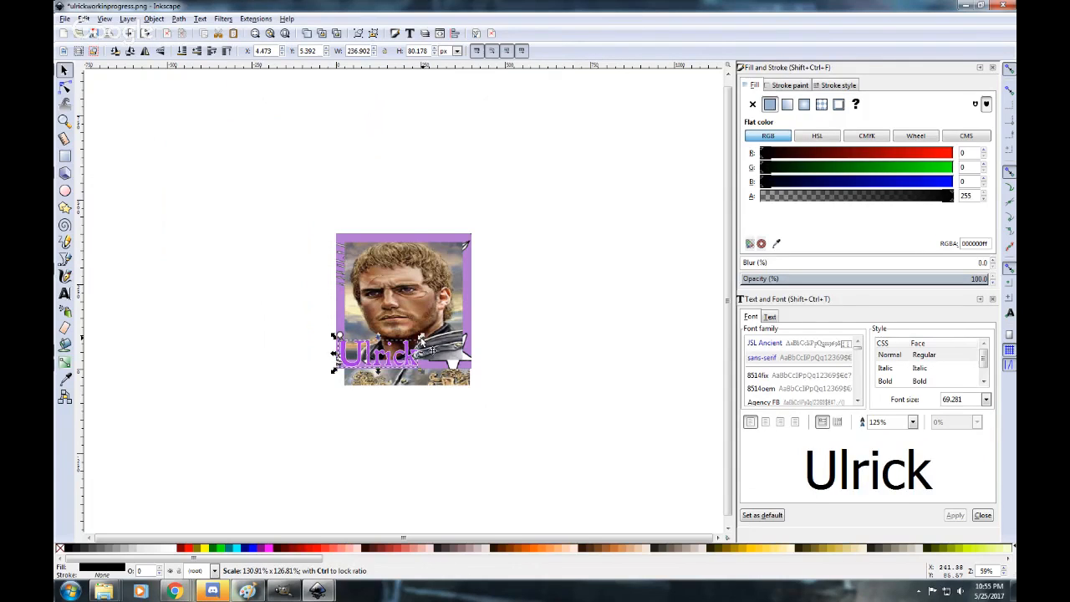
click(335, 436)
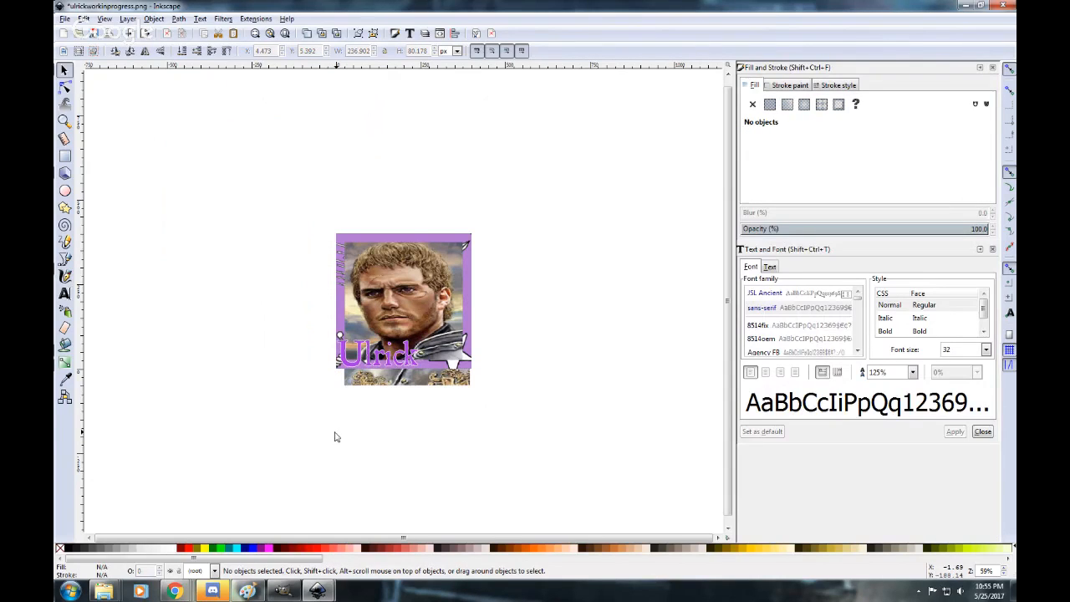
click(430, 383)
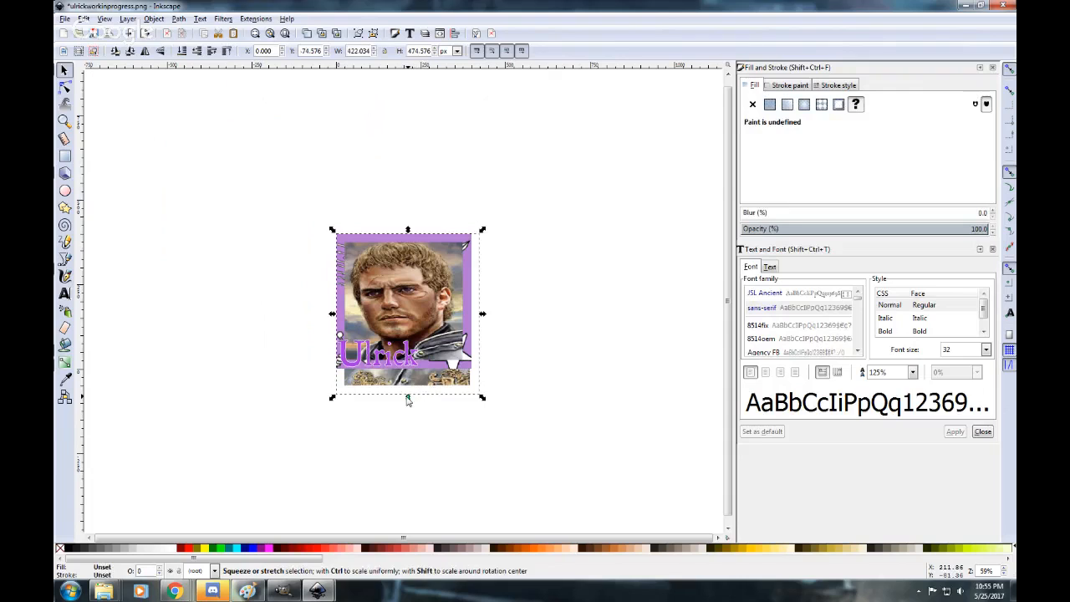
drag(407, 399, 409, 399)
Nudge the "Ulrick" text slightly outward so it sits against the lower-left corner of the Dayne border.
click(380, 359)
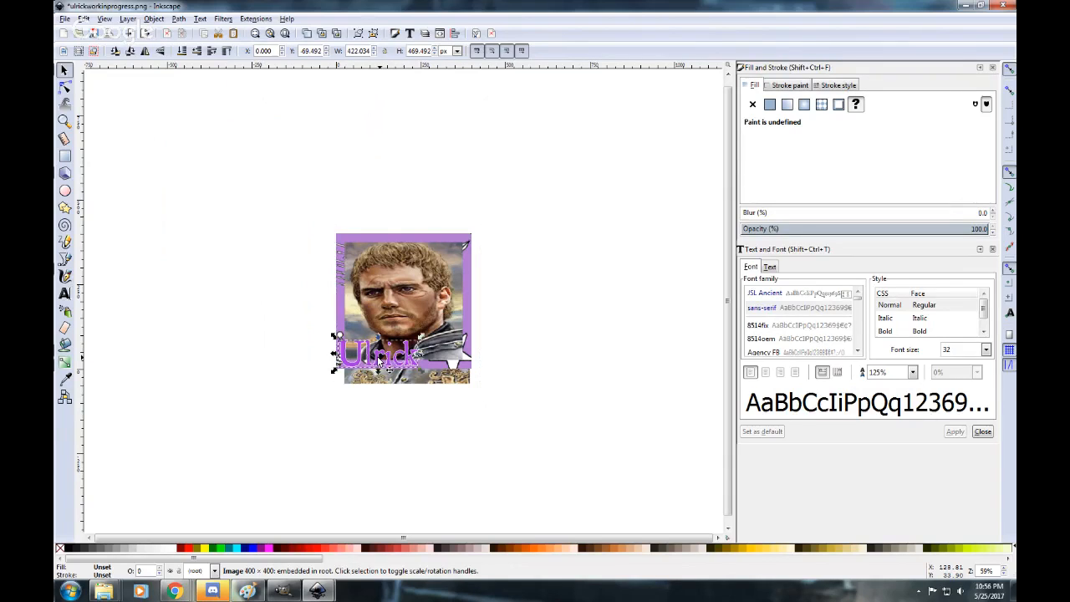
drag(380, 358, 375, 357)
click(568, 381)
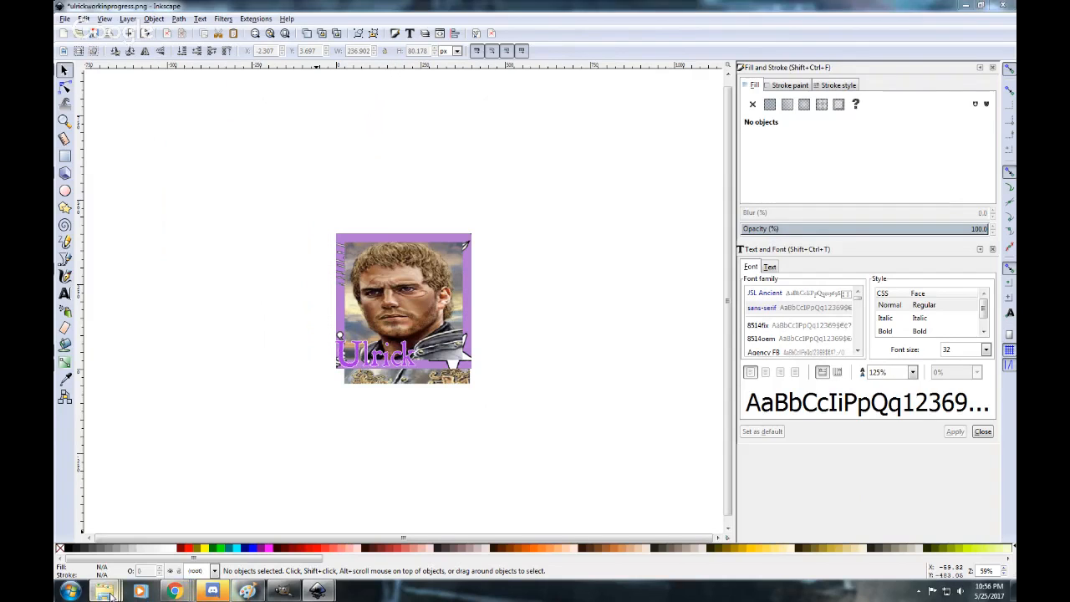
View the existing Ulrick_Dayne_Token image from the Ulrick Dayne (Rivers) folder to compare it with the token in progress.
mouse_move(104, 592)
click(380, 548)
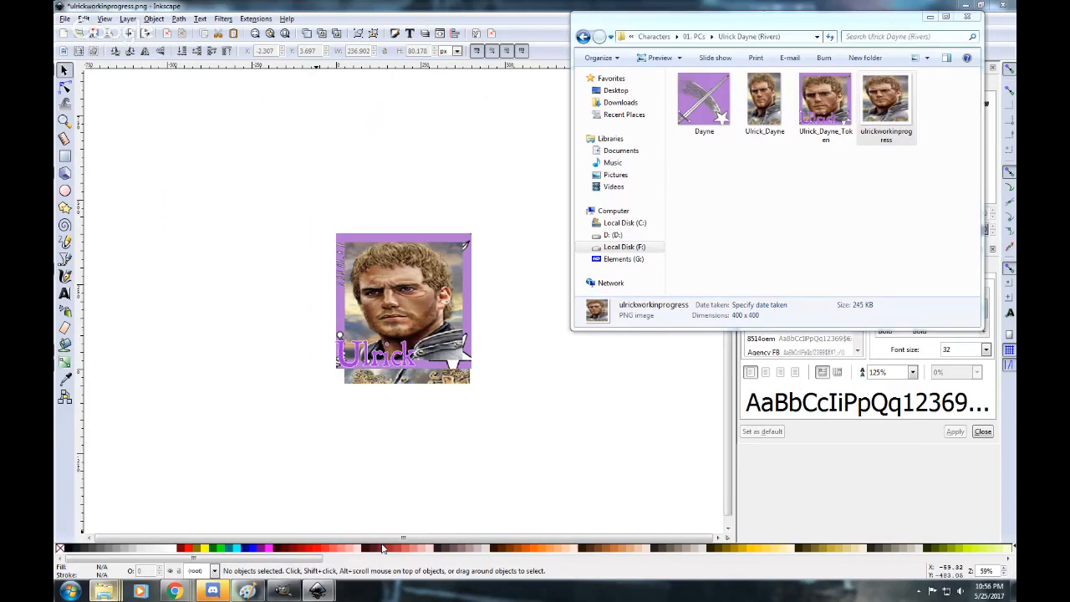
double_click(823, 104)
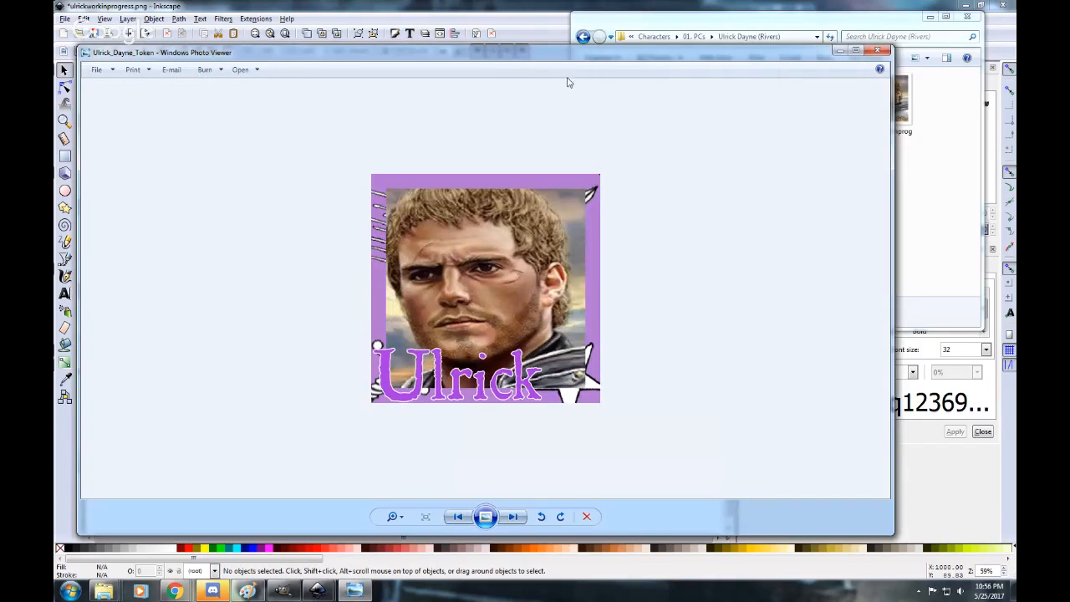
drag(638, 140, 865, 60)
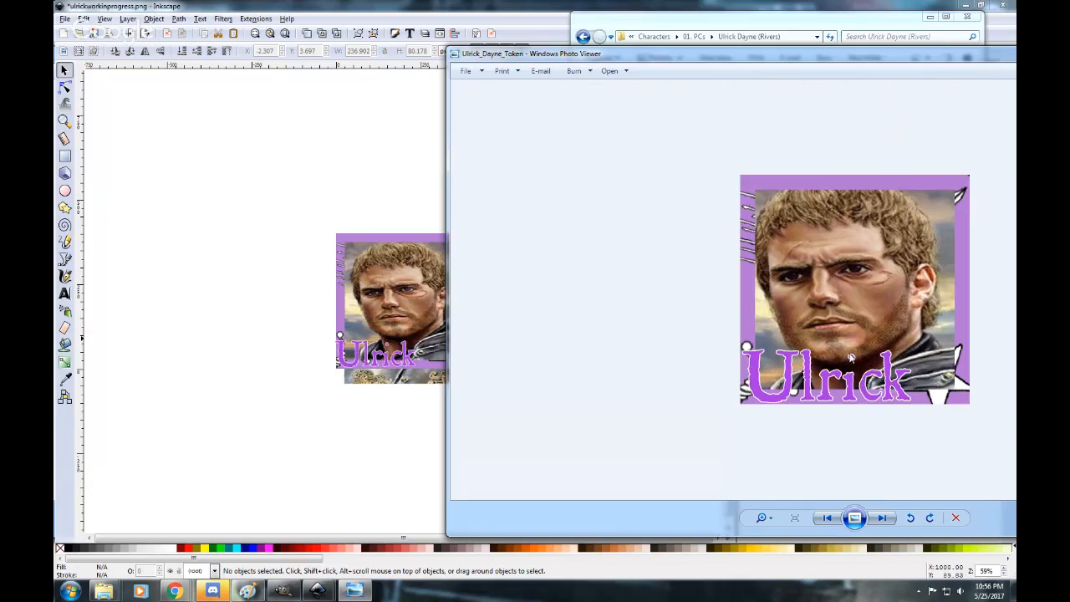
drag(964, 58, 739, 41)
click(984, 36)
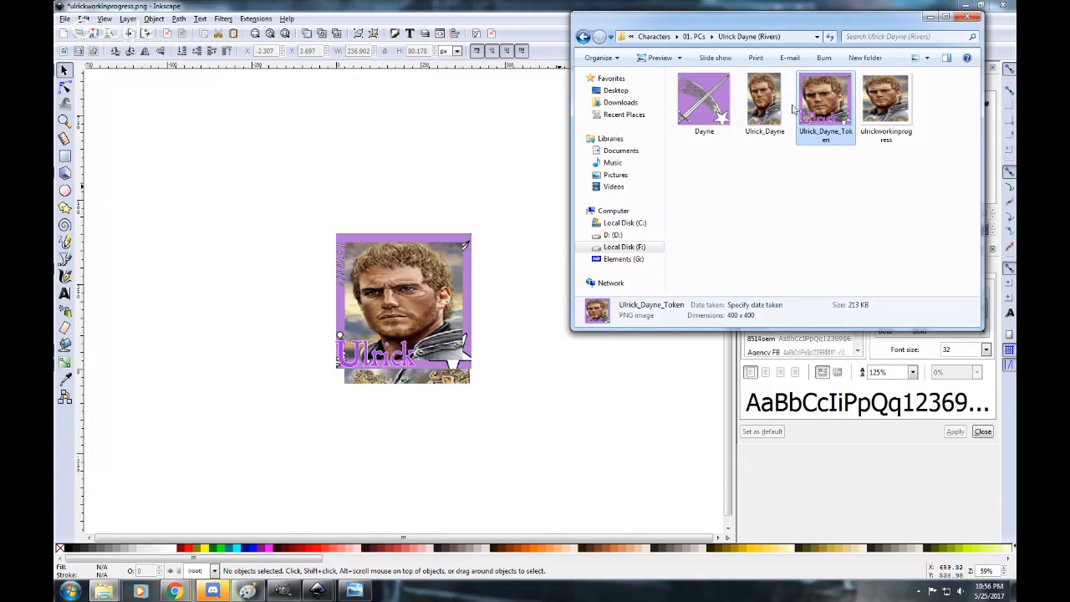
double_click(830, 93)
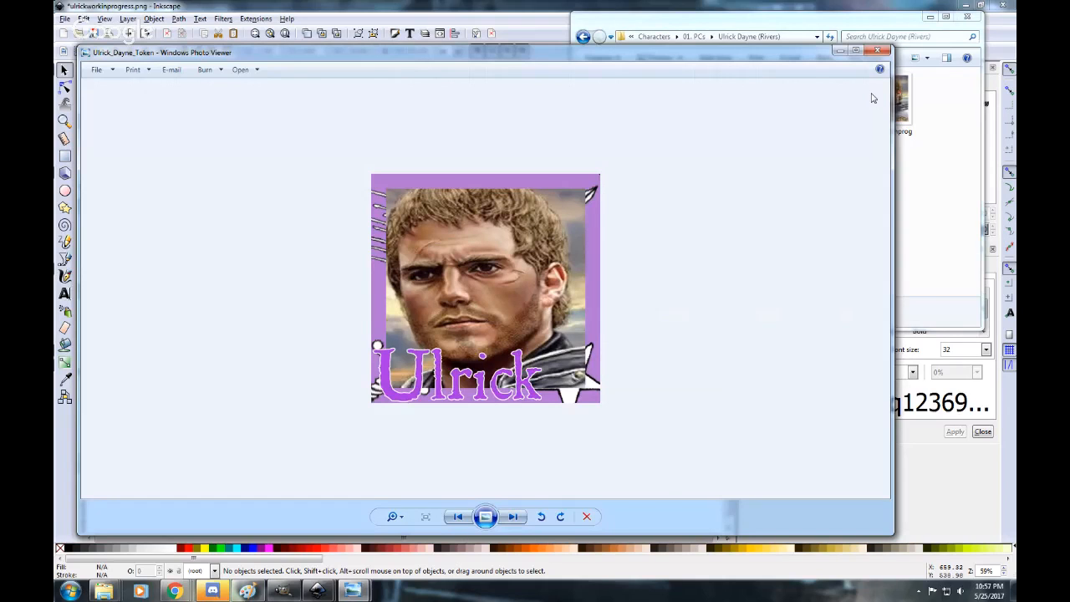
click(877, 51)
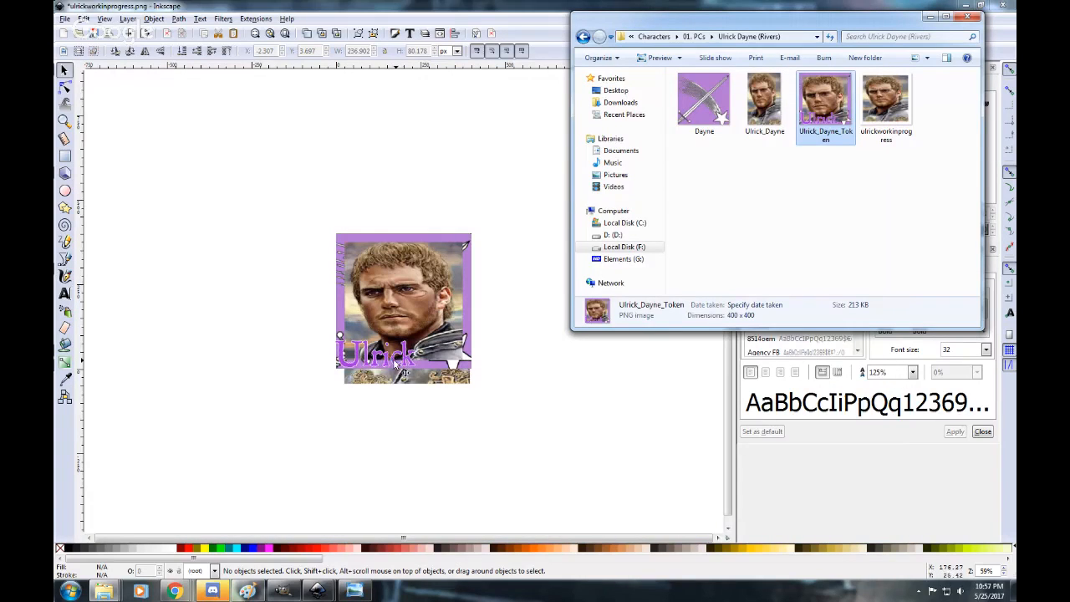
Try moving the "Ulrick" text up to the lower-right edge of the portrait, overlapping the border.
click(392, 359)
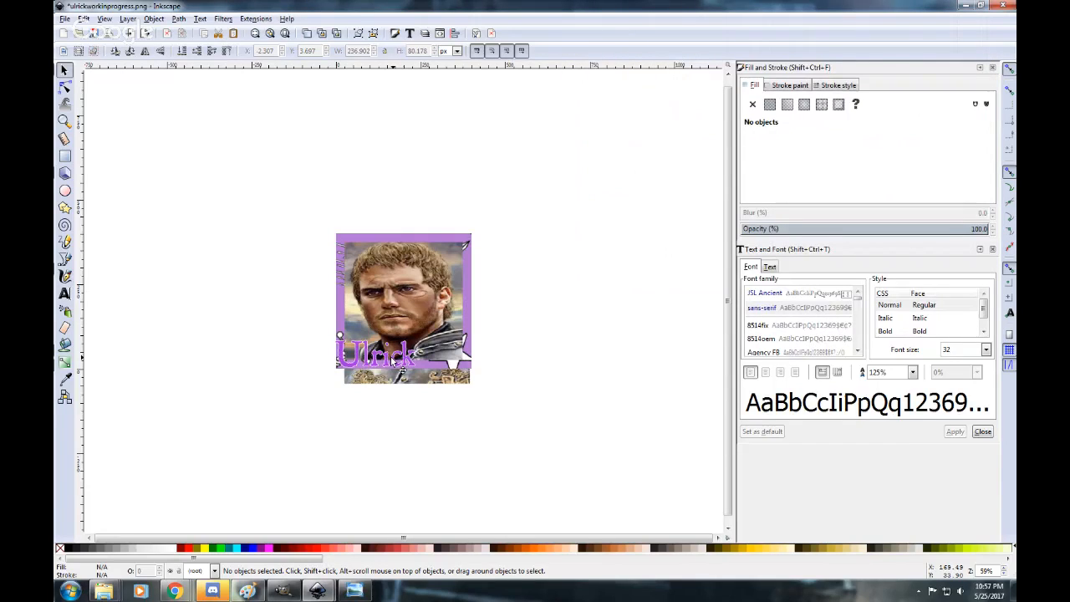
drag(392, 359, 468, 331)
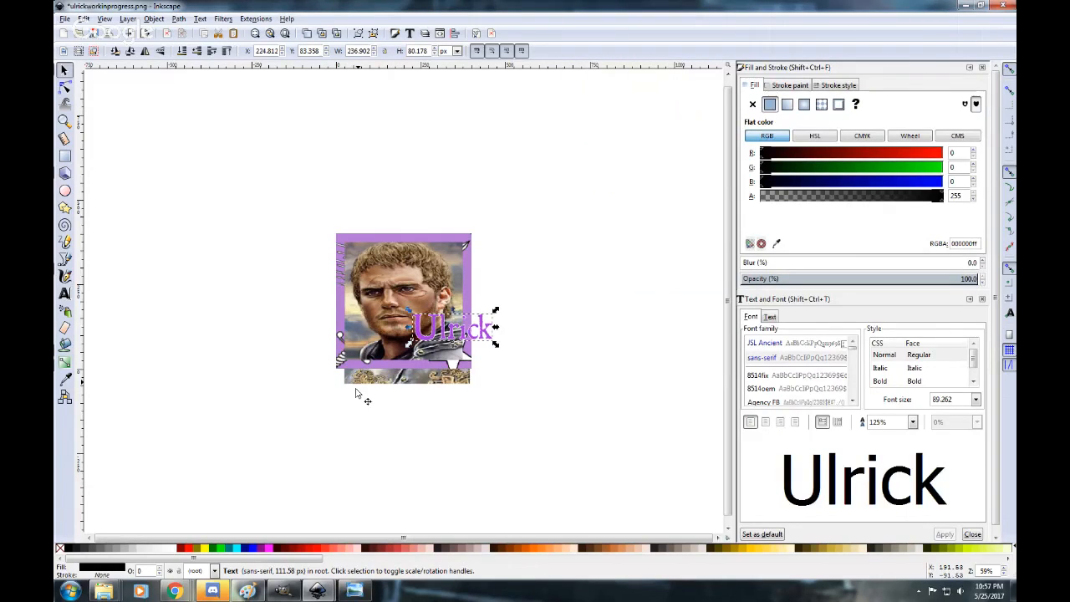
click(181, 595)
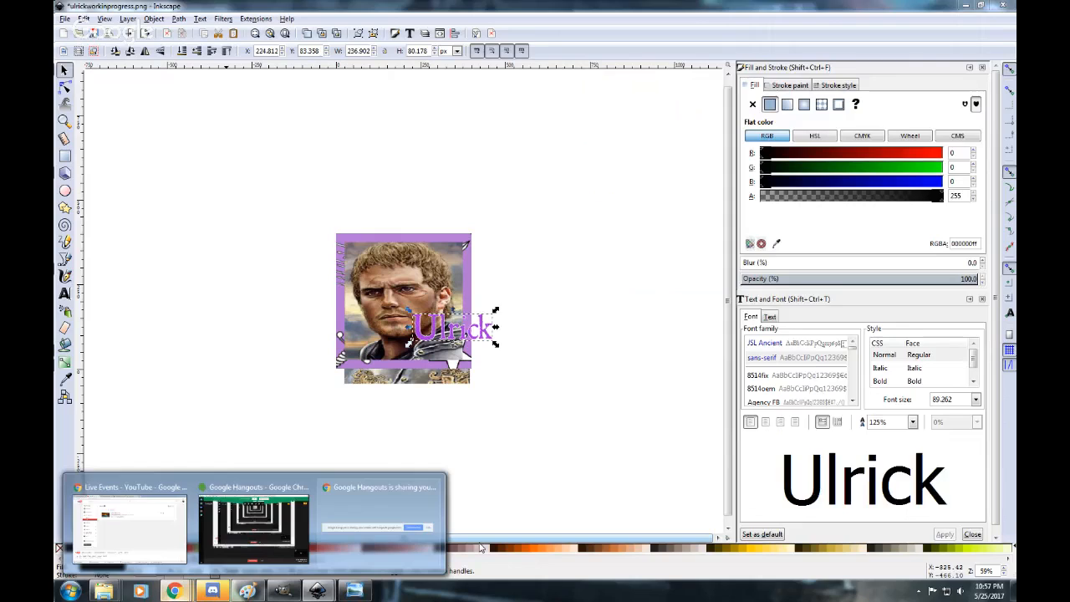
click(482, 510)
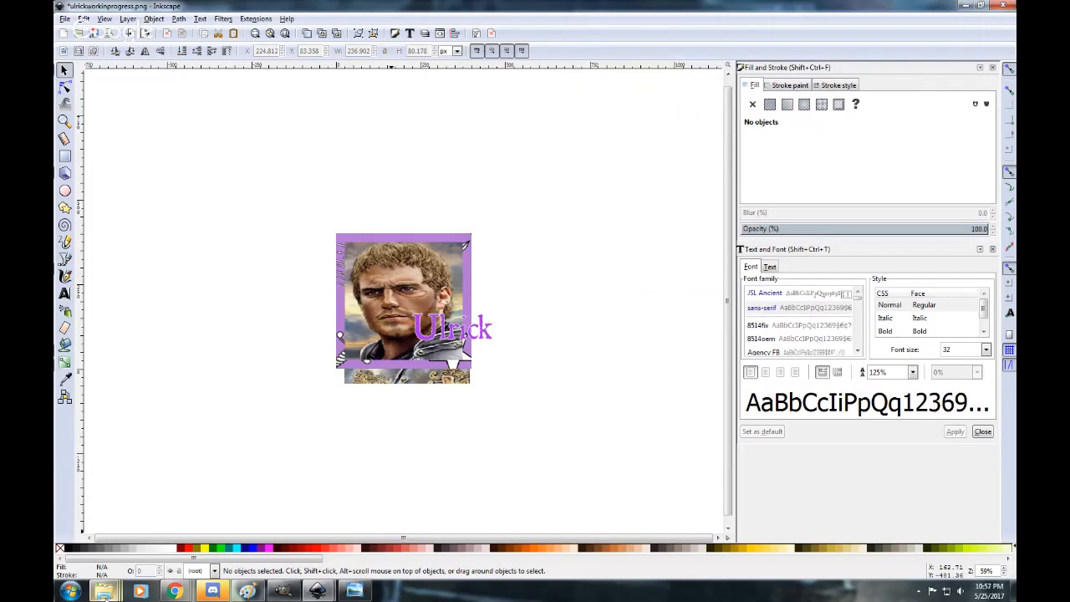
Check the existing Ulrick_Dayne_Token image and place the "Ulrick" text in the lower-left corner of the Dayne border.
click(104, 593)
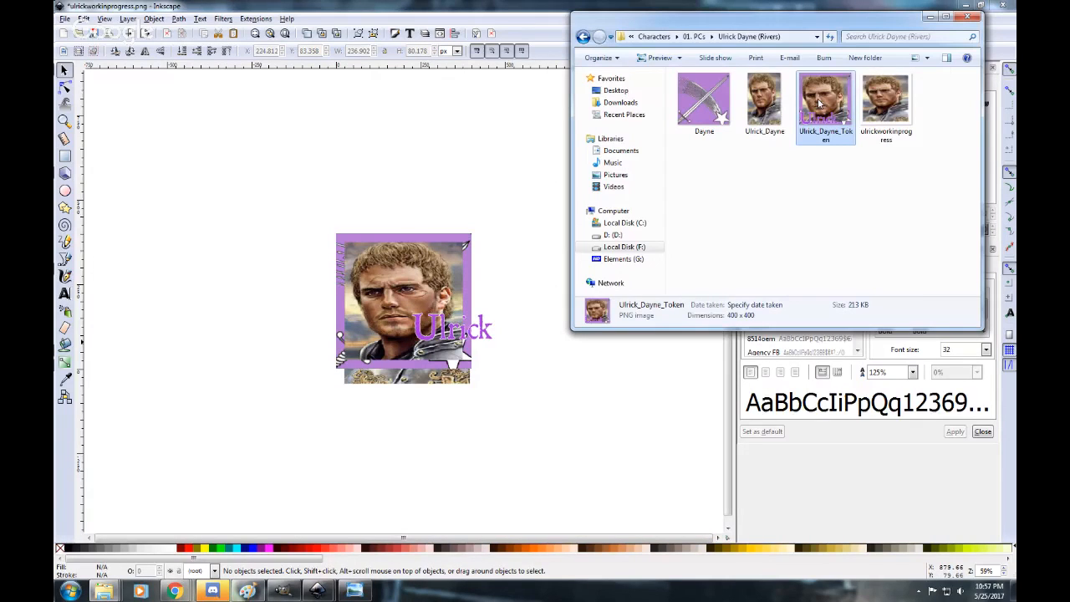
double_click(823, 100)
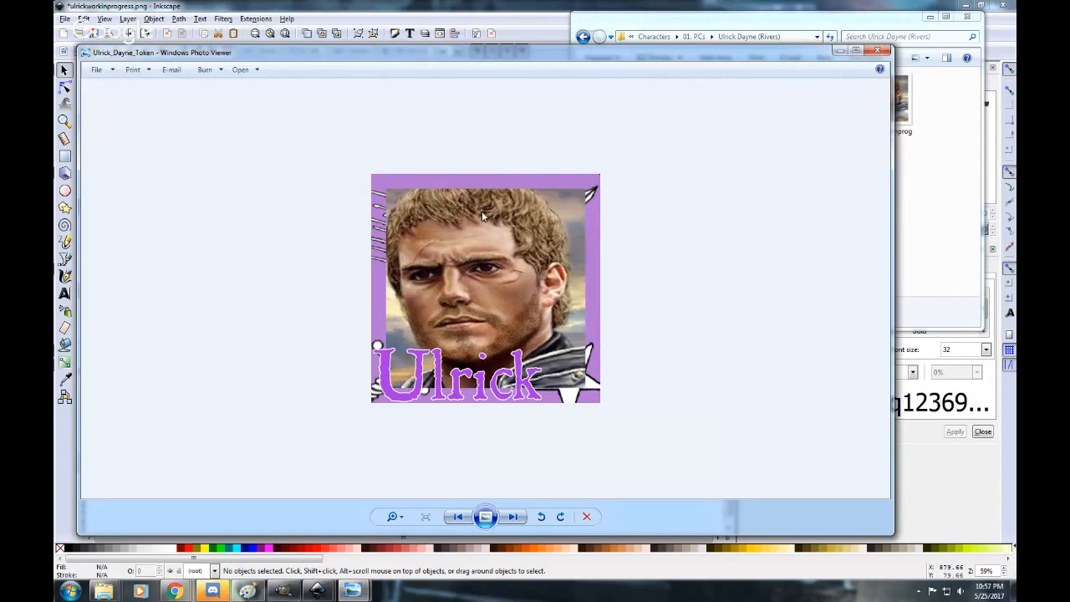
click(878, 52)
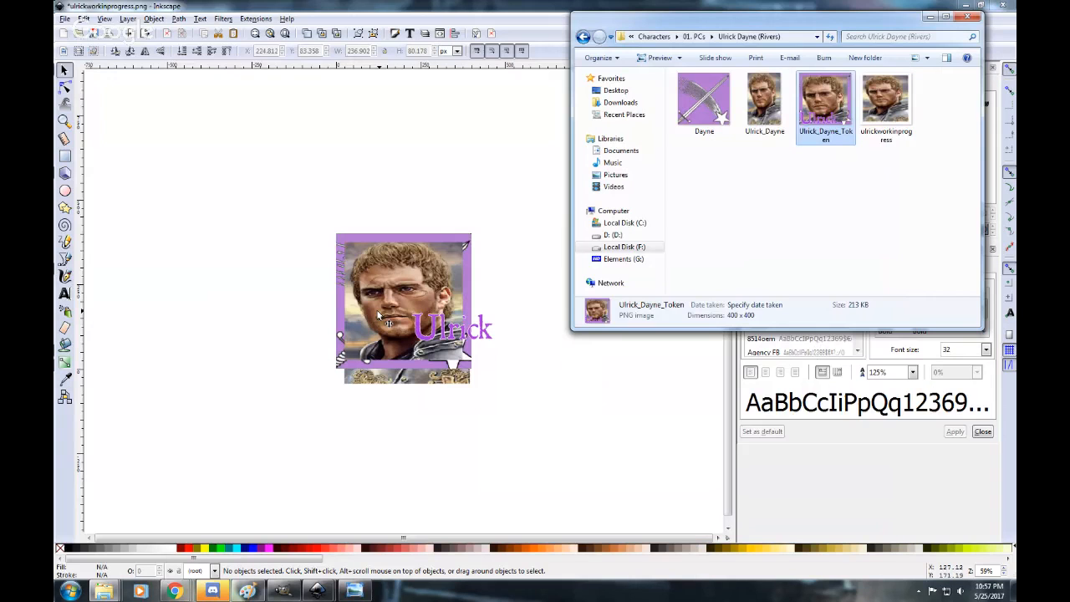
drag(434, 342, 352, 362)
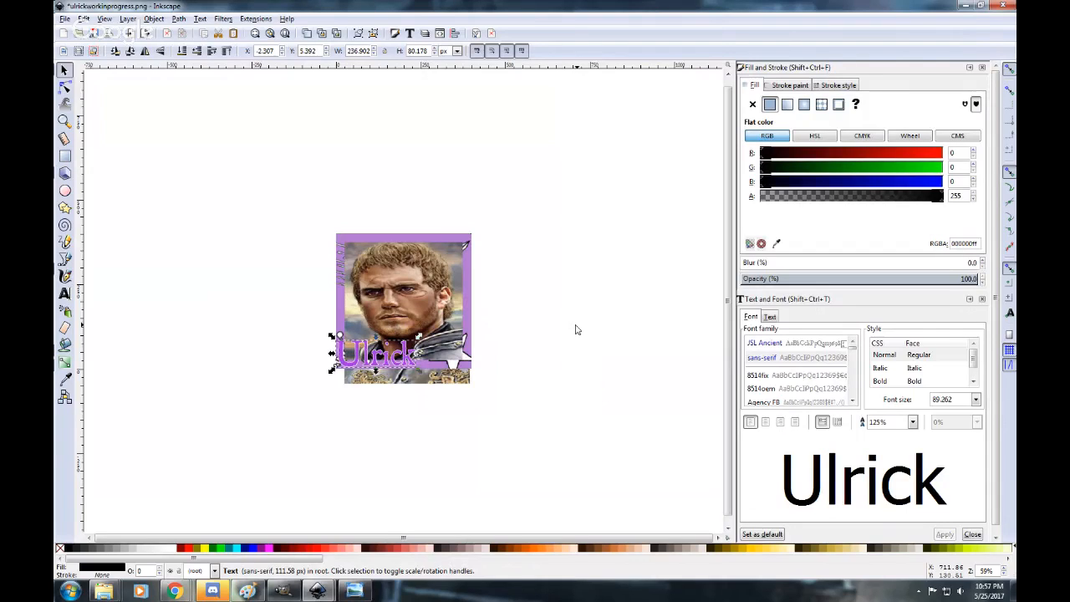
click(621, 281)
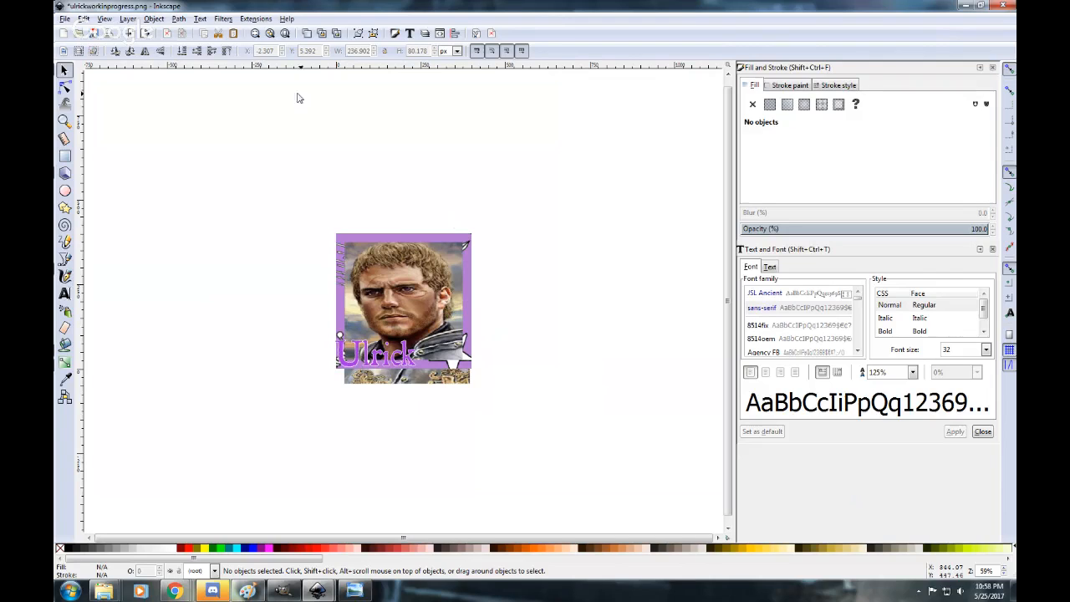
Save the token as a Cairo PNG named Ulrick_Dayne_Token, replacing the existing file.
click(65, 18)
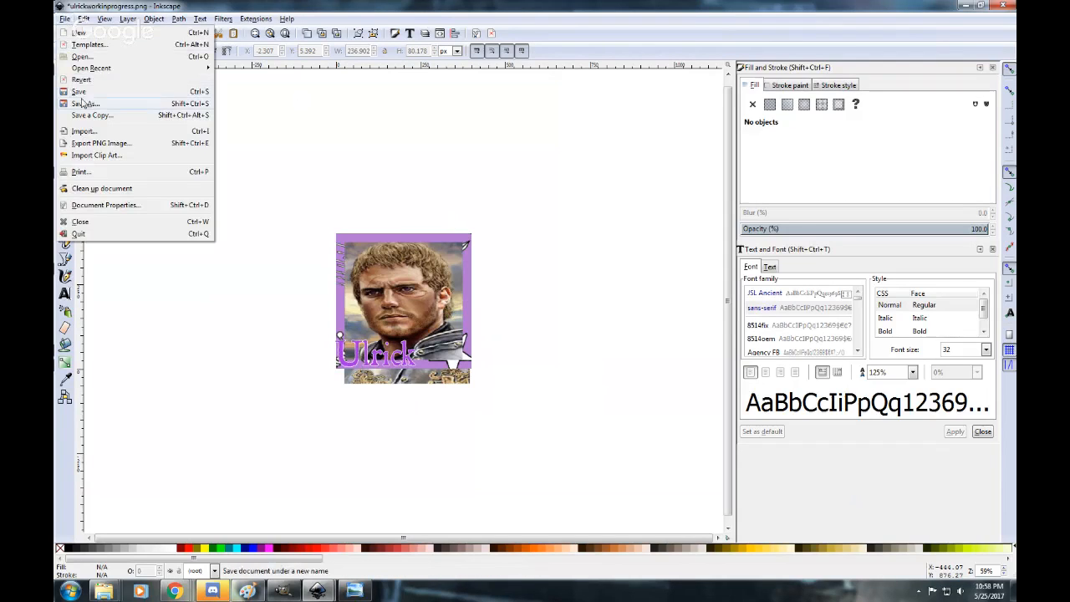
click(82, 102)
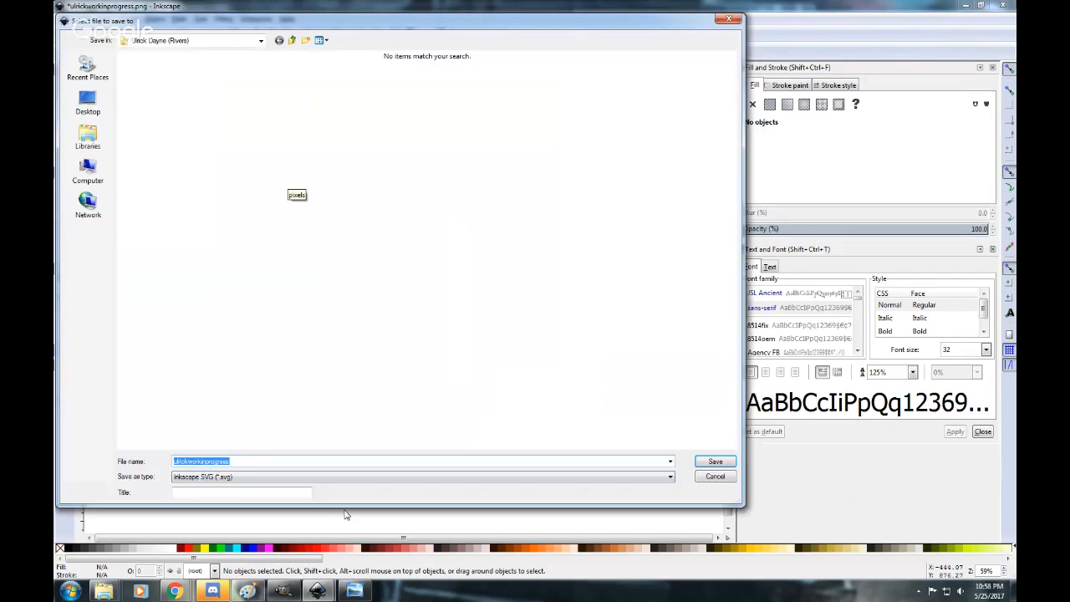
click(317, 476)
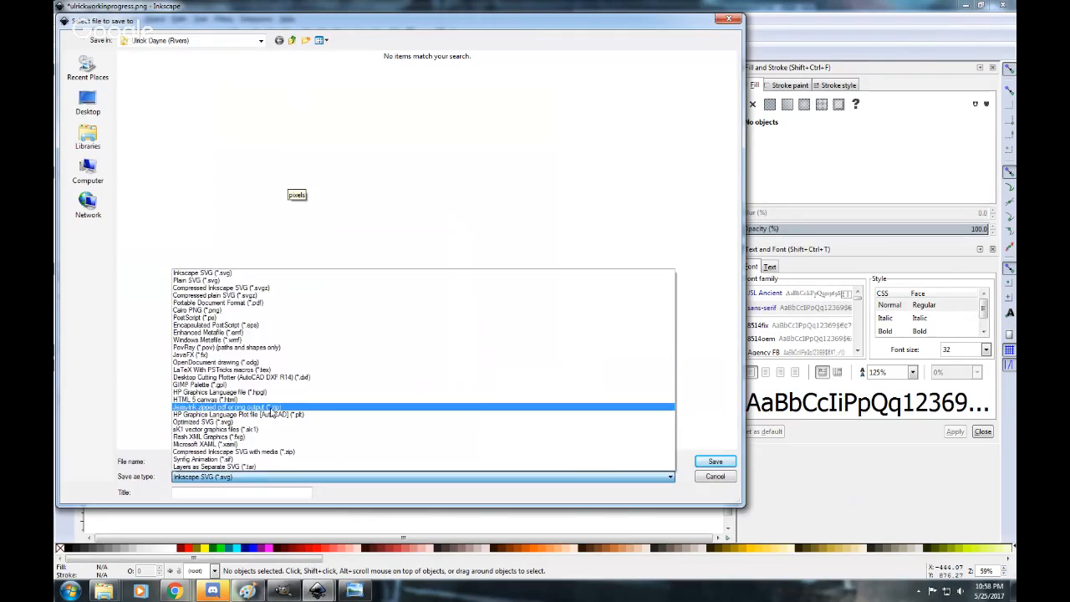
click(263, 311)
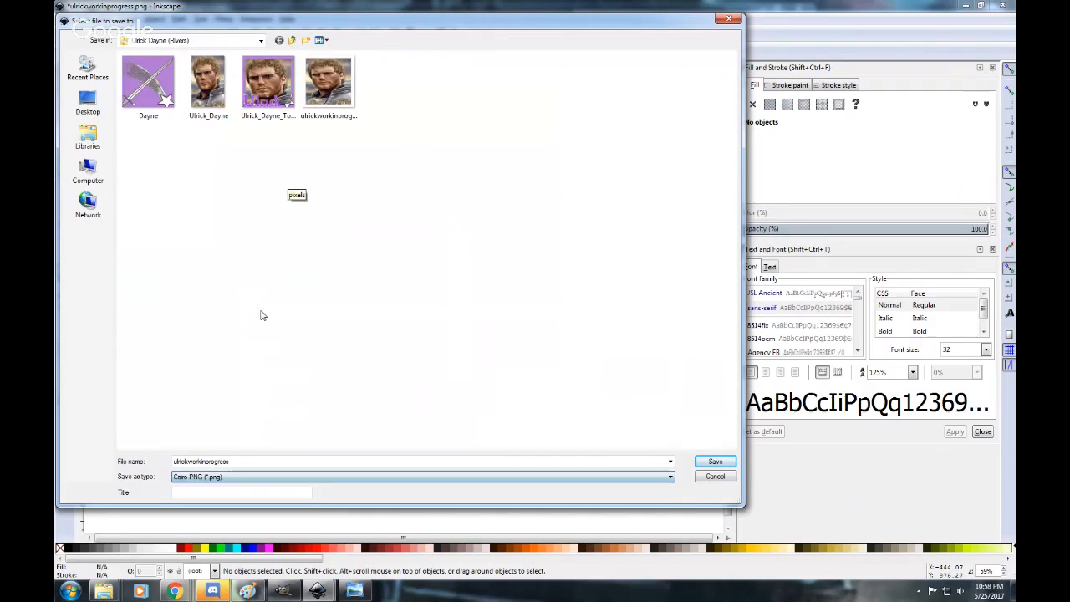
click(241, 123)
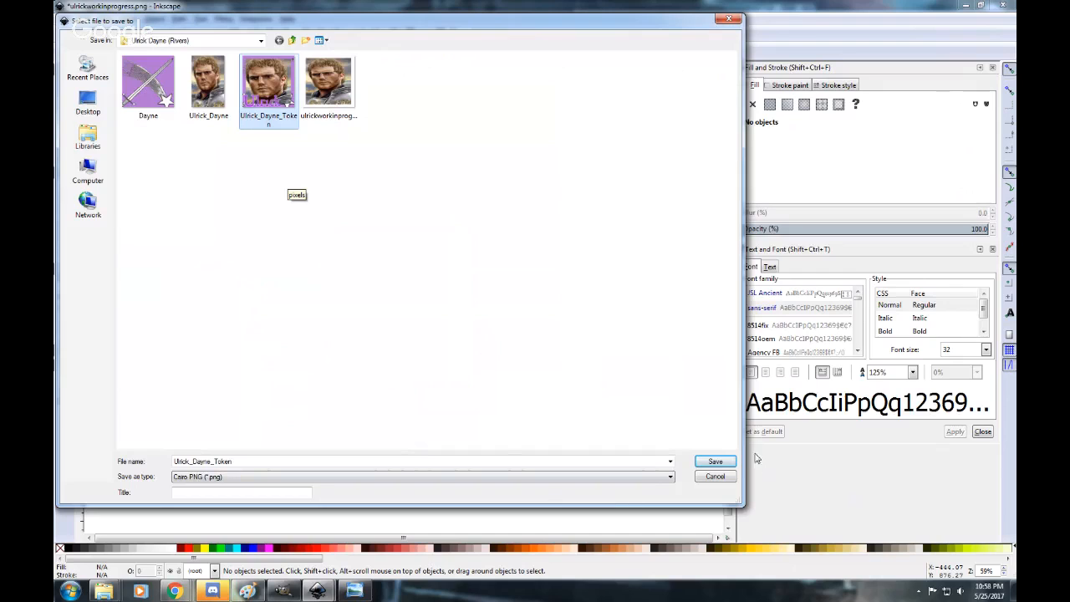
click(712, 462)
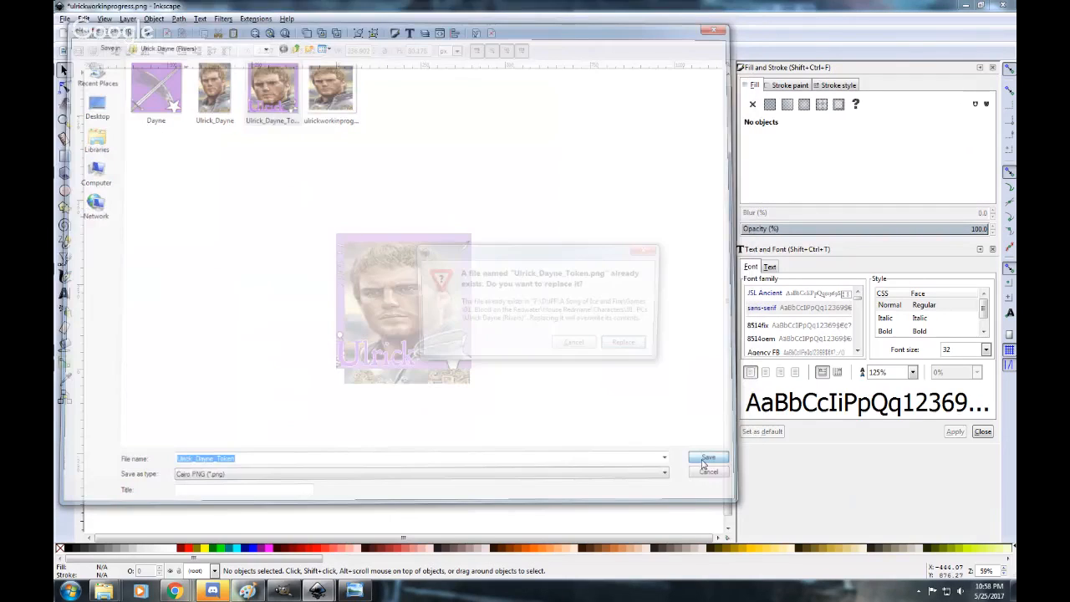
click(624, 343)
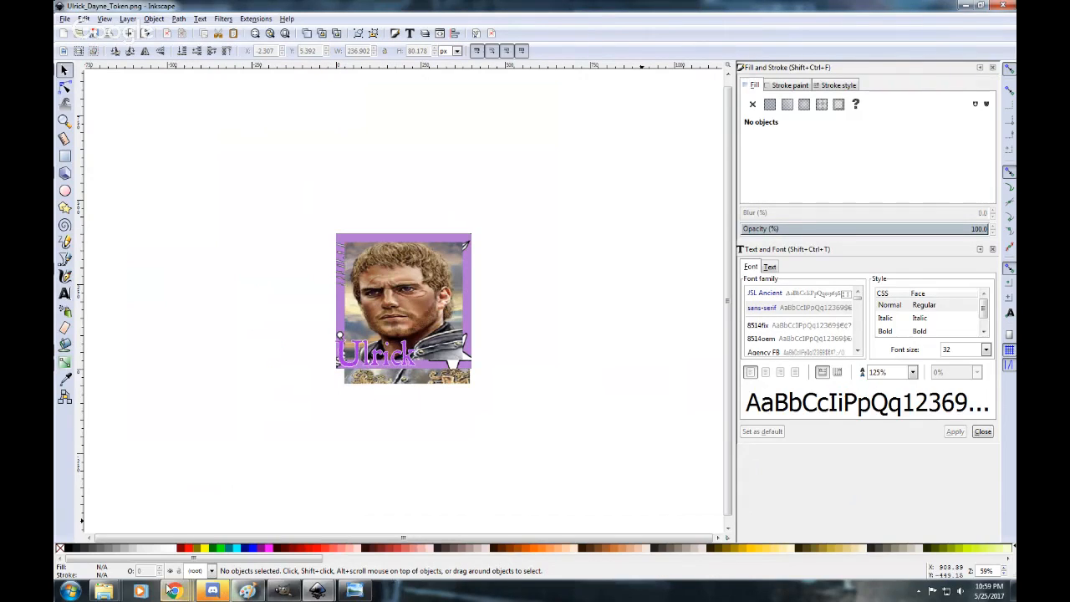
View the saved Ulrick_Dayne_Token image beside the original Ulrick_Dayne portrait, with the folder window out of the way.
mouse_move(103, 591)
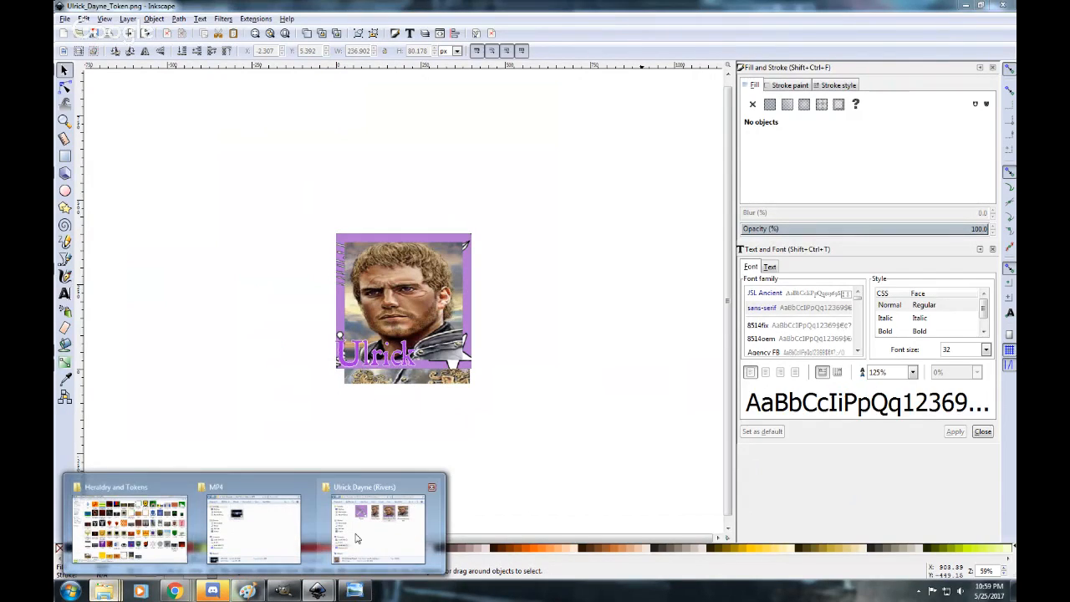
click(355, 538)
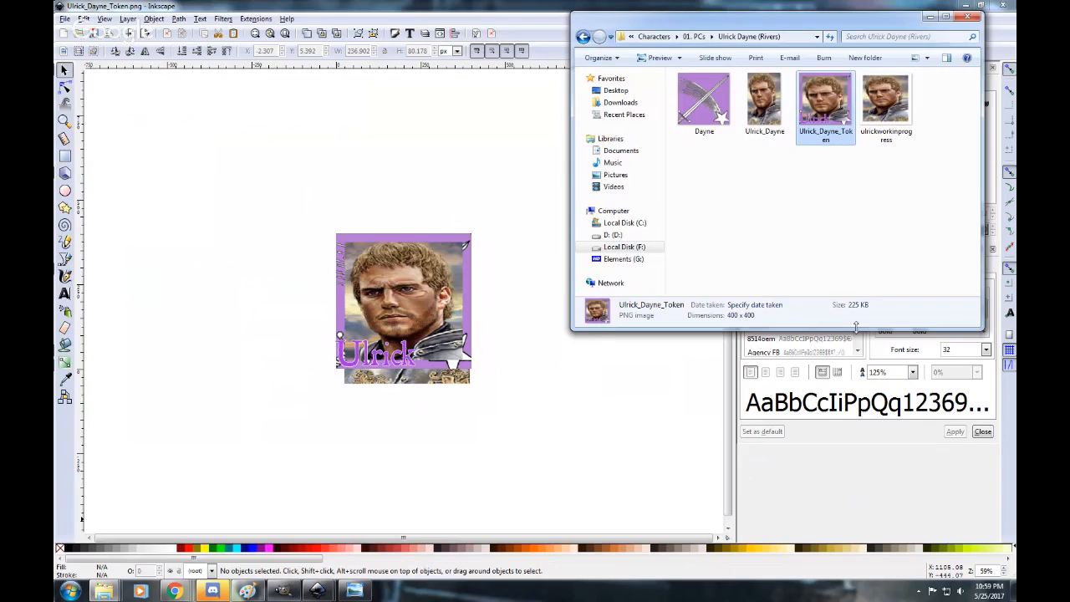
double_click(815, 109)
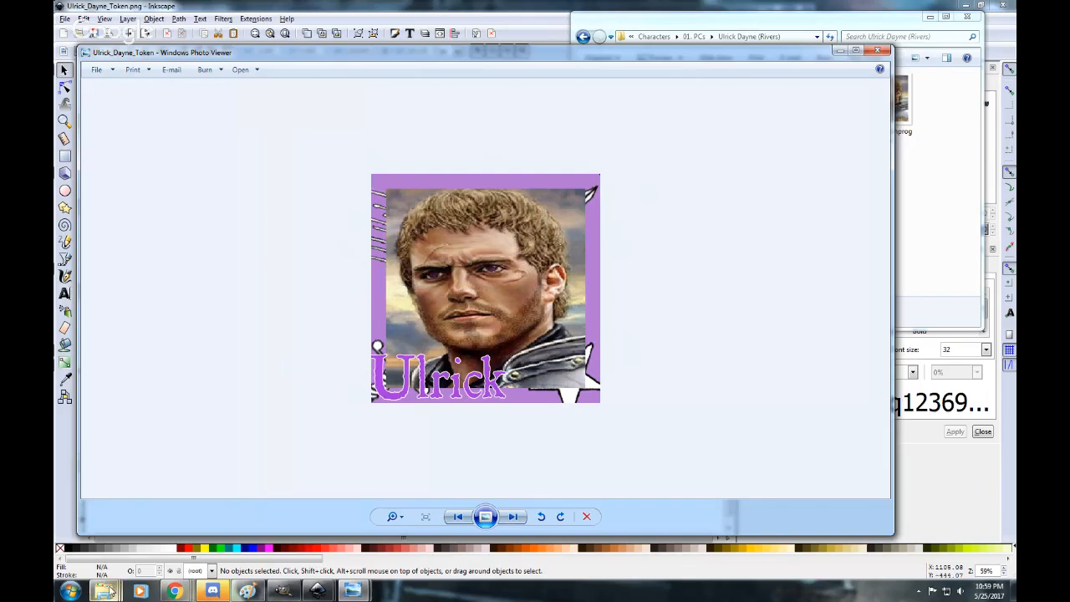
mouse_move(109, 592)
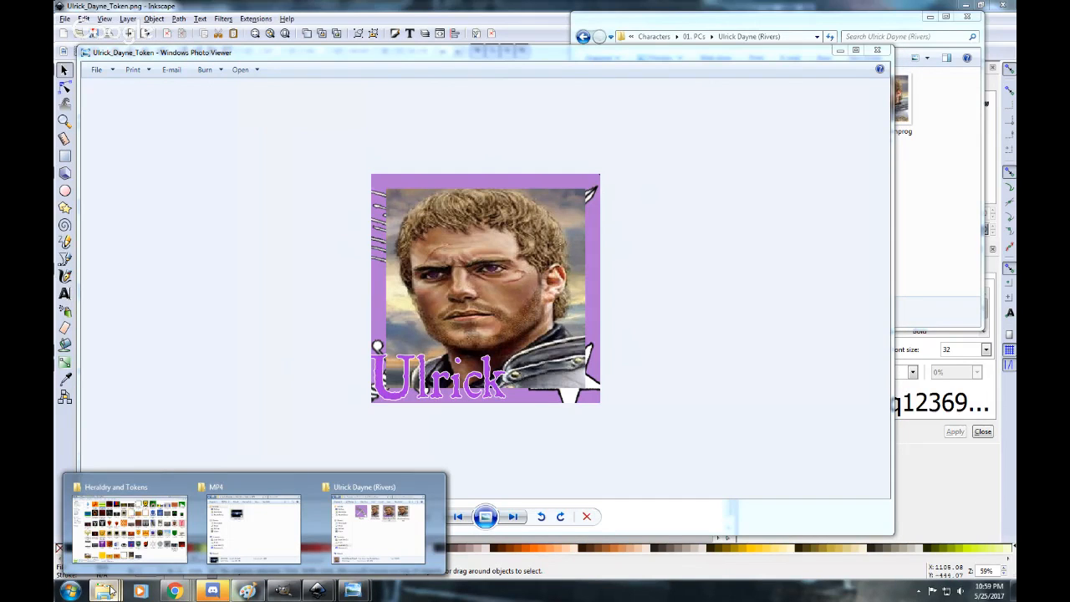
click(378, 523)
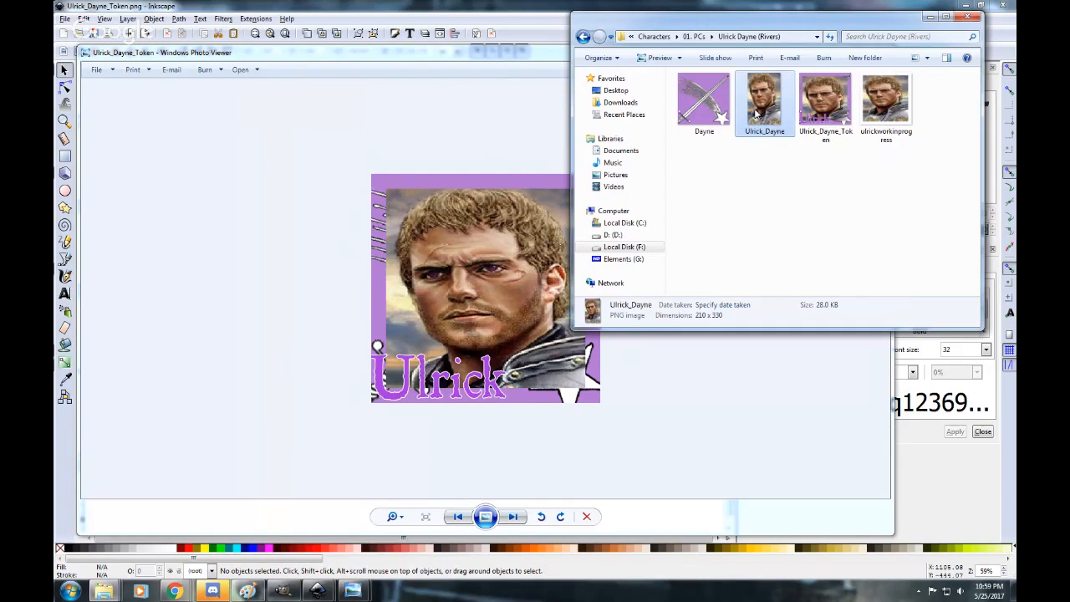
double_click(757, 115)
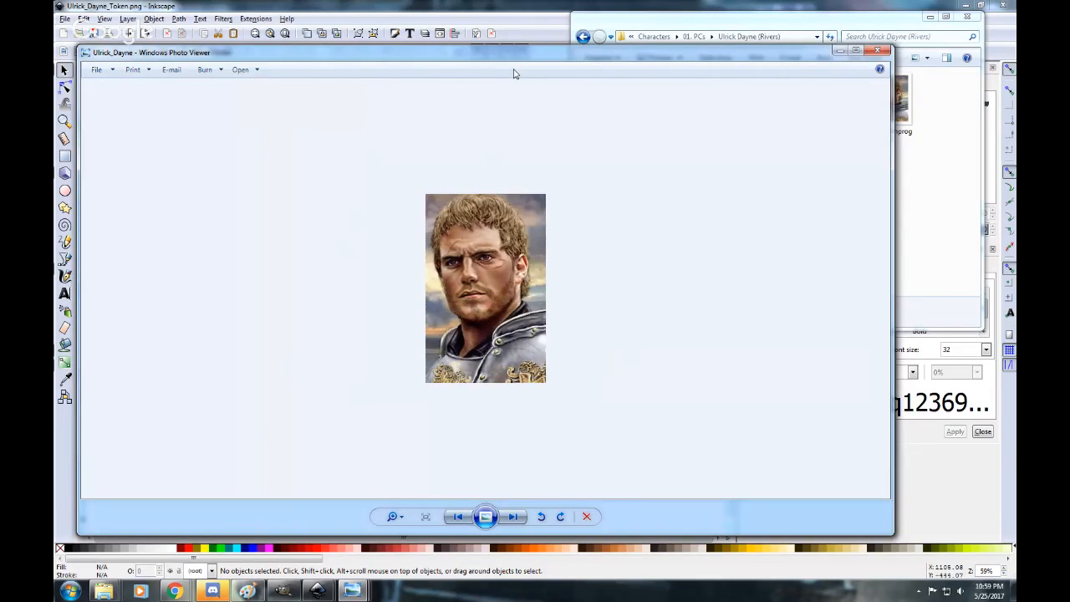
drag(239, 284, 648, 261)
drag(824, 68, 806, 48)
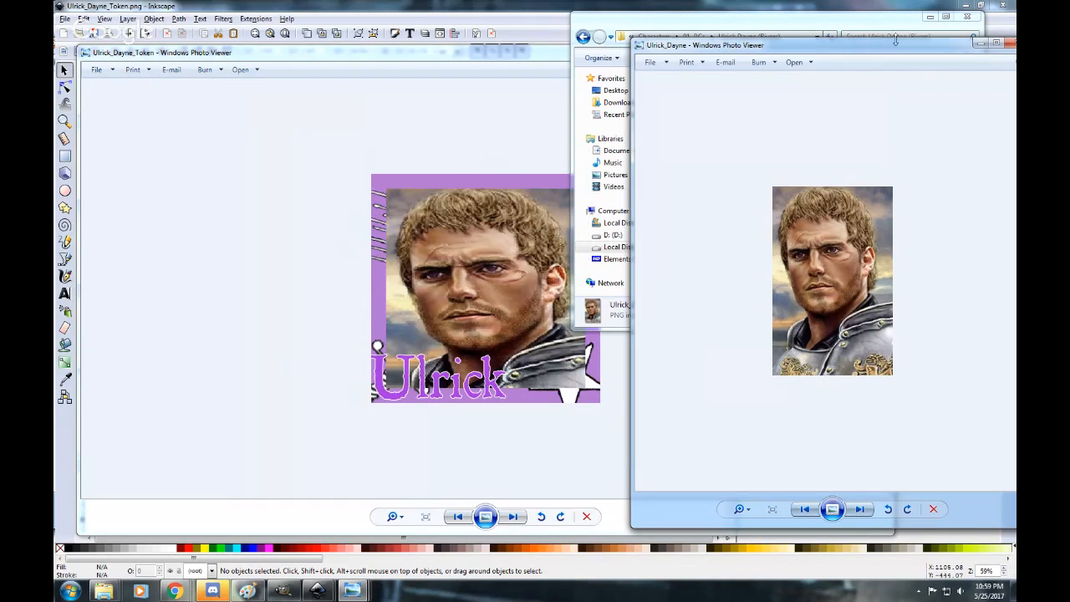
click(931, 17)
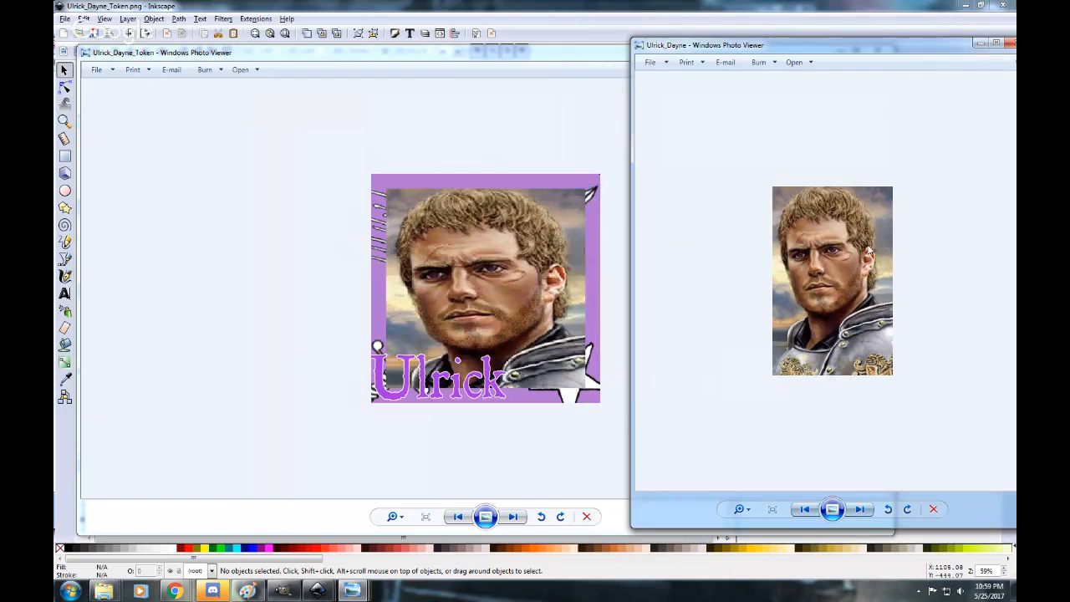
Close the original Ulrick_Dayne portrait view, leaving the finished Ulrick_Dayne_Token image open.
drag(819, 49, 817, 21)
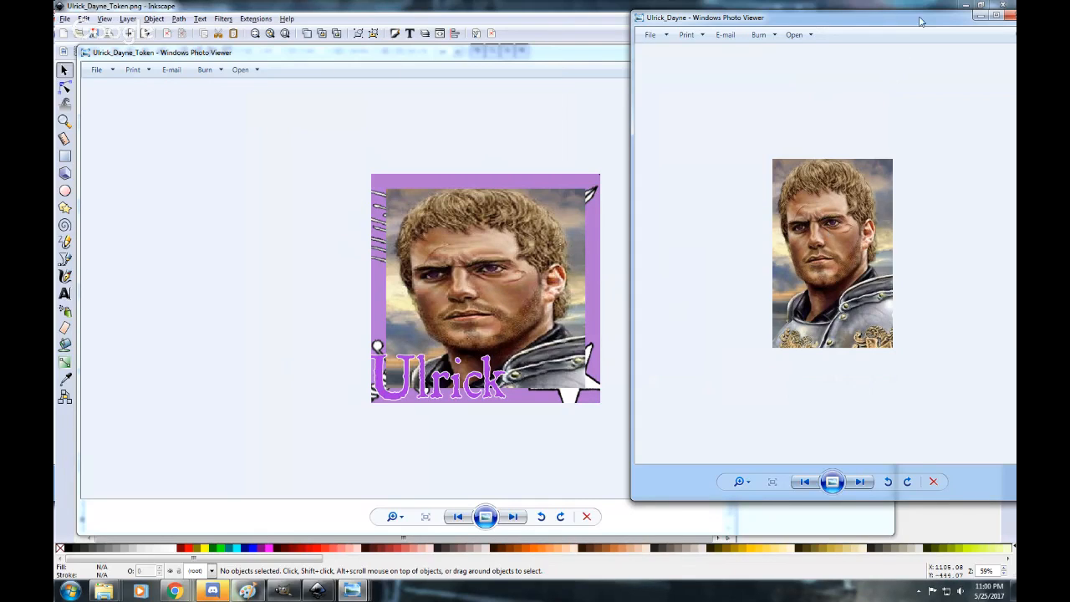
drag(922, 19, 843, 35)
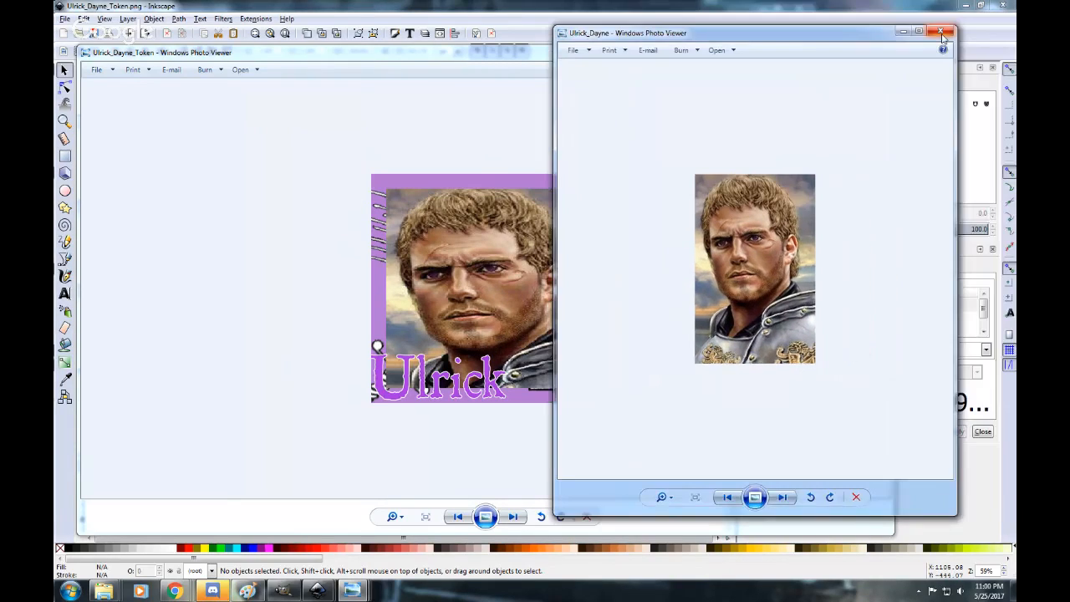
click(942, 33)
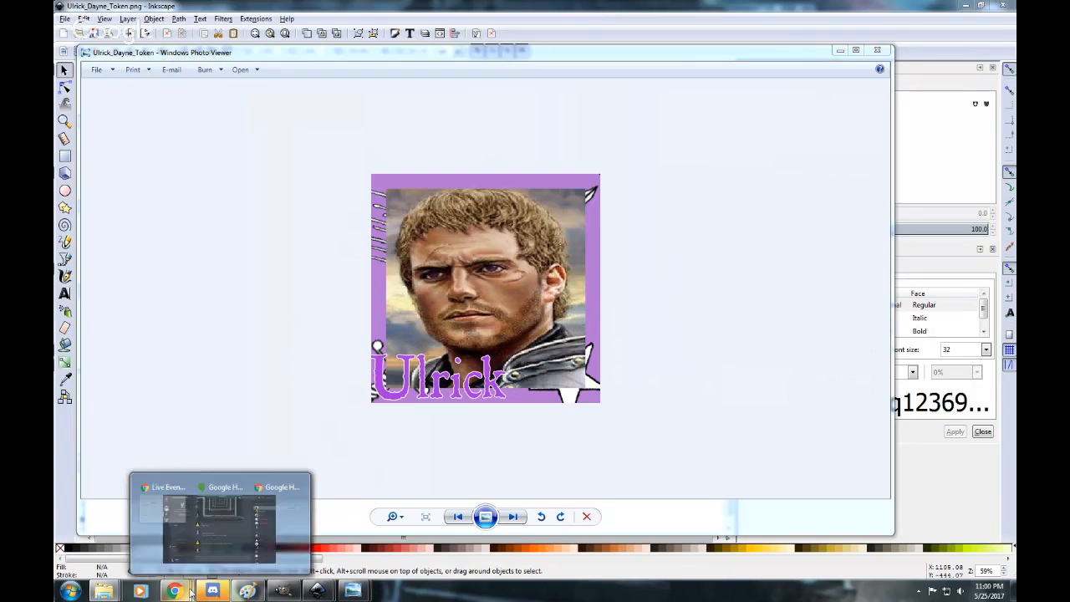
mouse_move(175, 591)
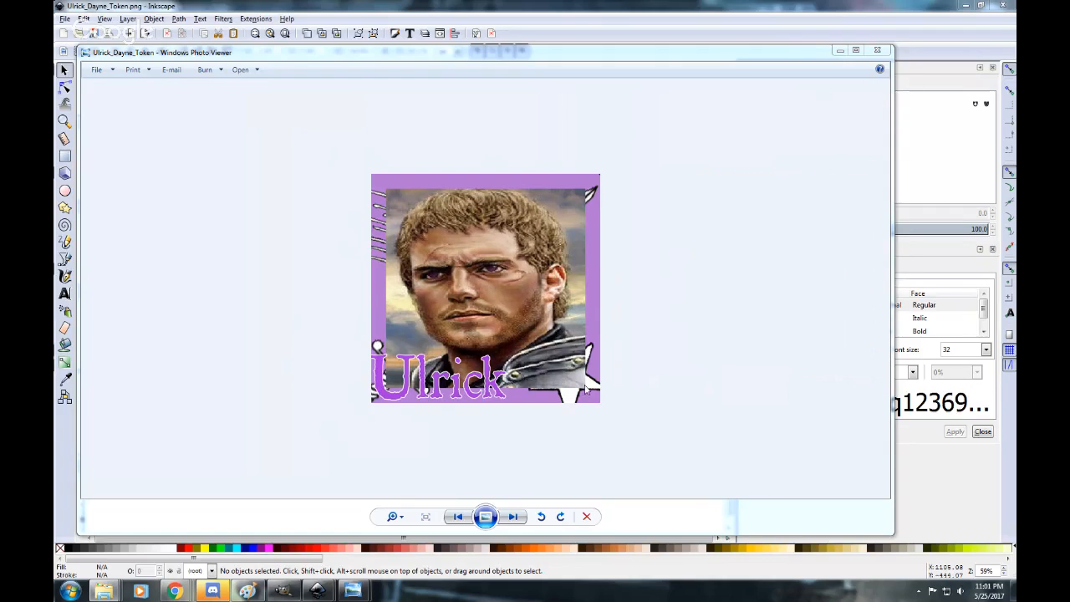
click(644, 130)
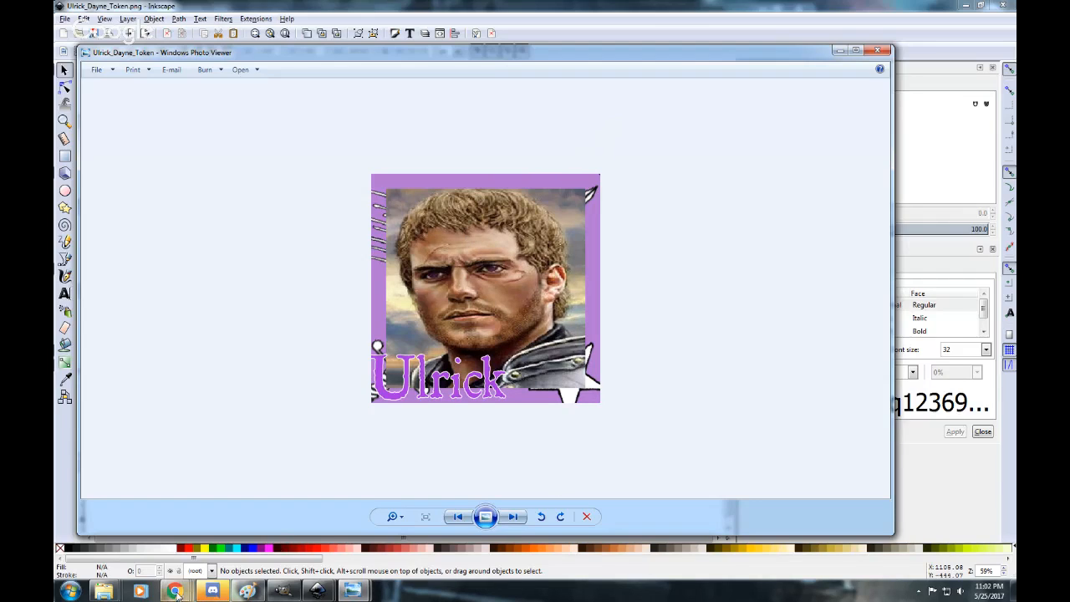
Switch to the Ulrick Dayne (Rivers) folder in Windows Explorer, view the ulrickworkinprogress image and minimize its viewer.
mouse_move(111, 596)
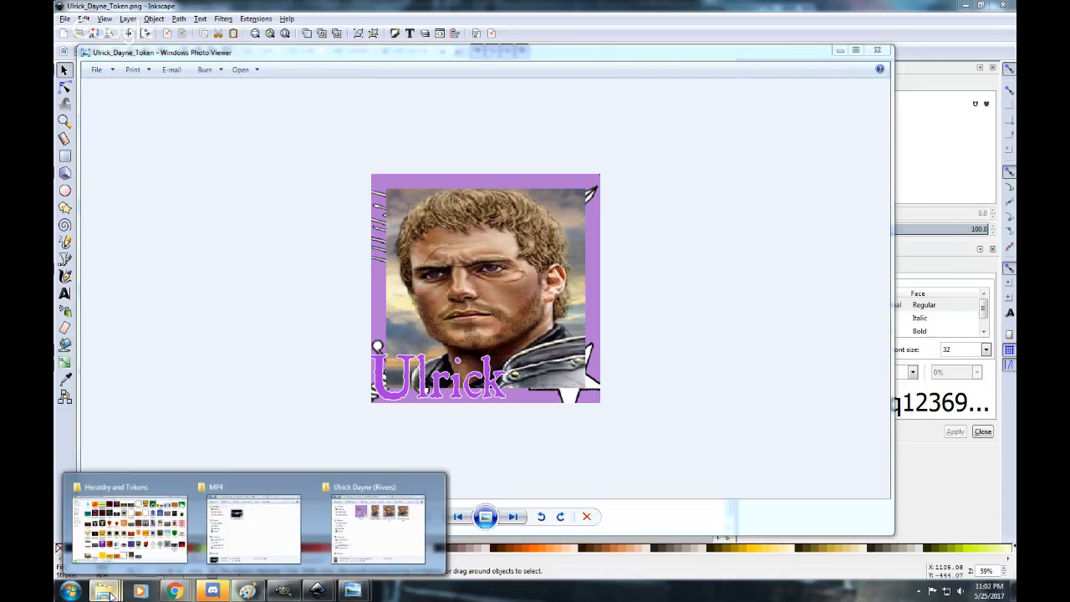
click(378, 522)
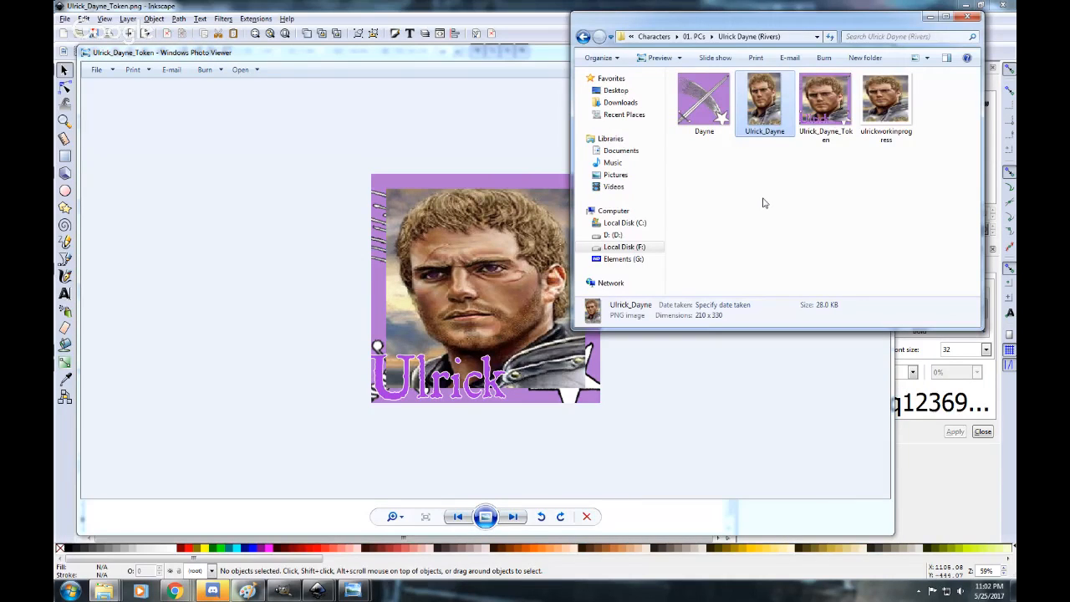
click(765, 203)
drag(802, 17, 548, 57)
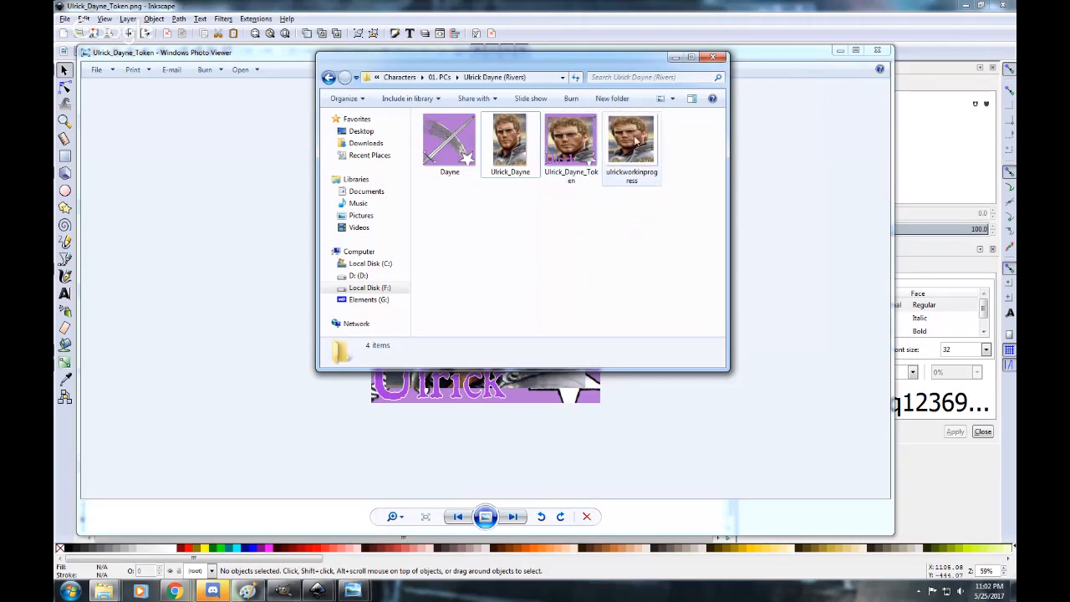
click(618, 140)
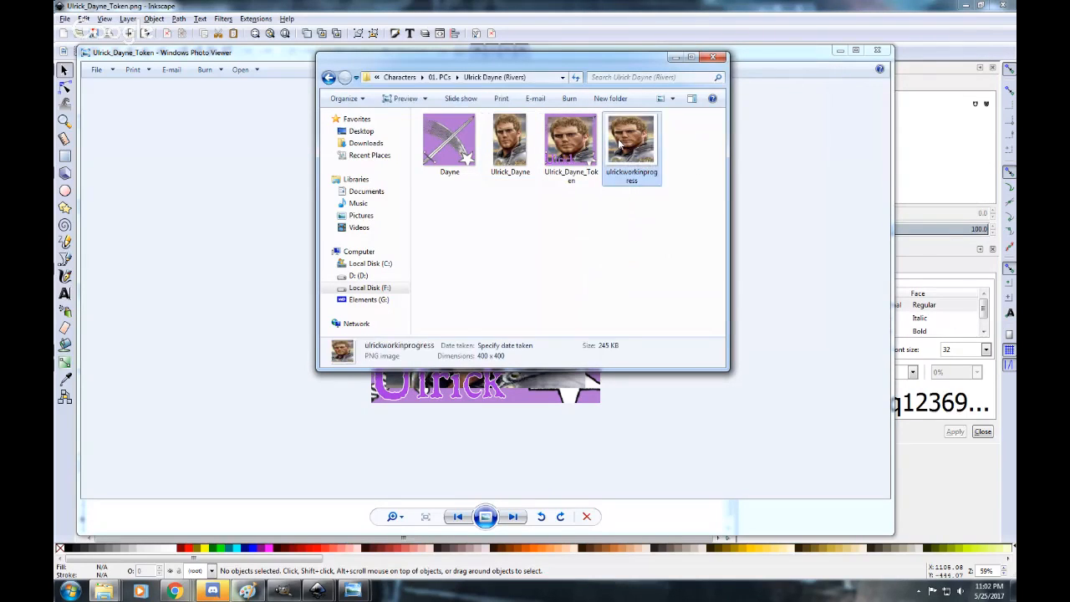
double_click(618, 139)
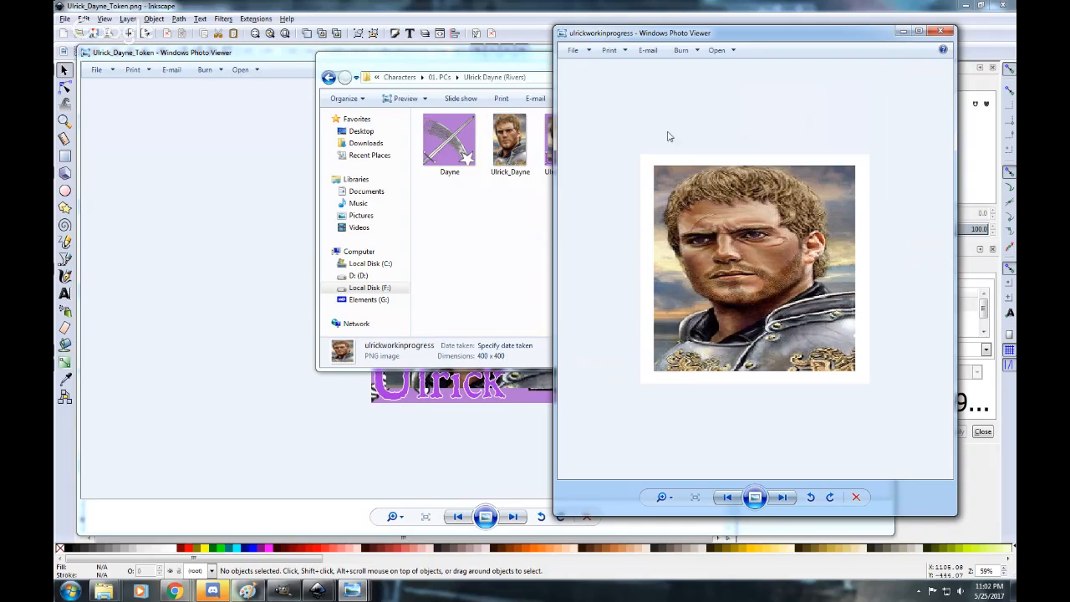
click(905, 32)
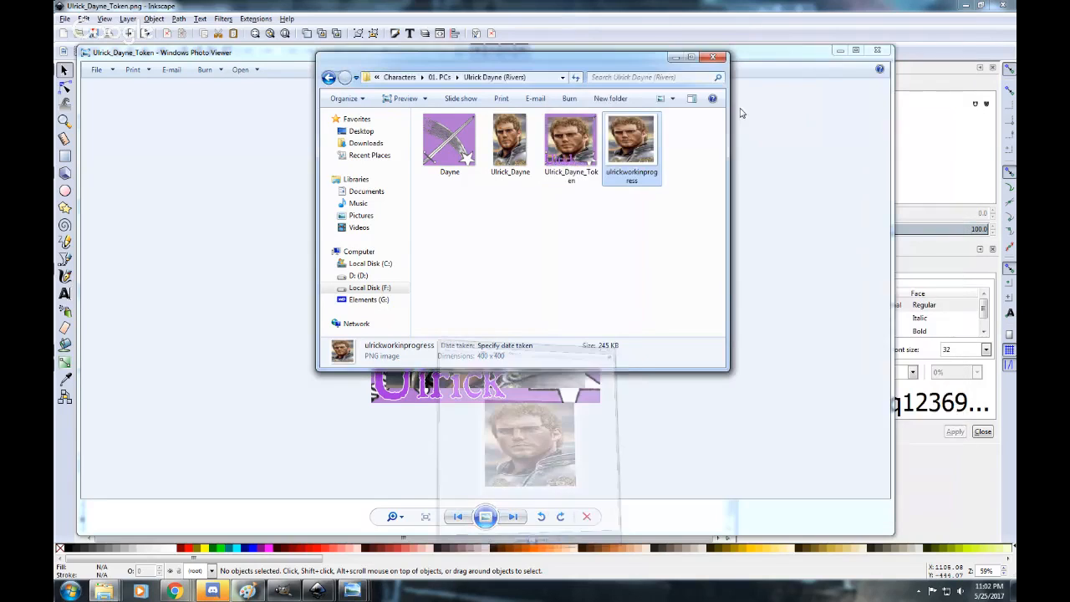
Compare the file details of Ulrick_Dayne_Token and ulrickworkinprogress in the folder.
click(571, 142)
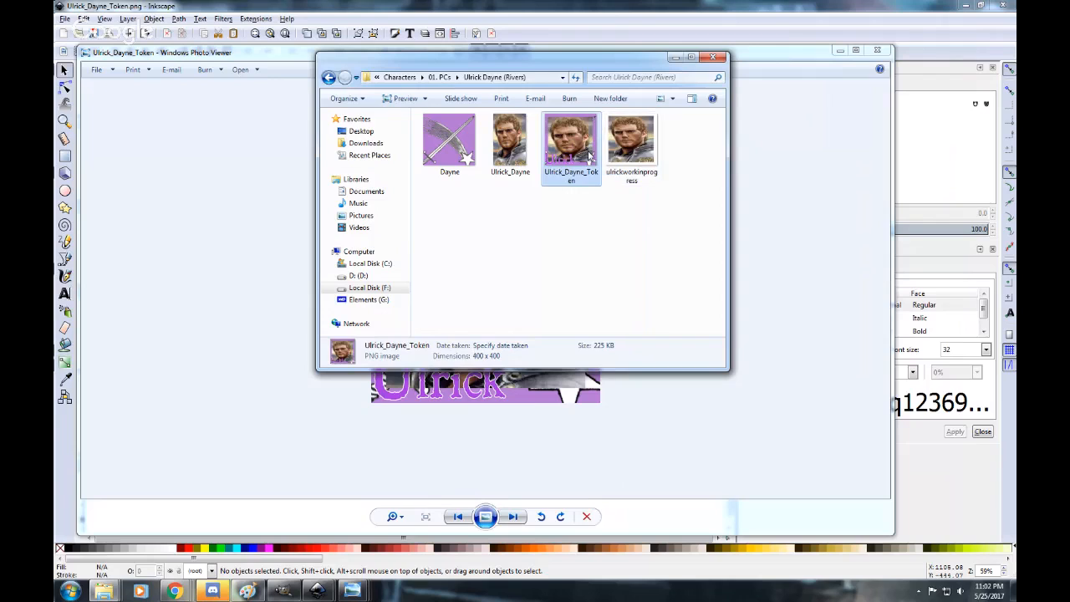
key(Right)
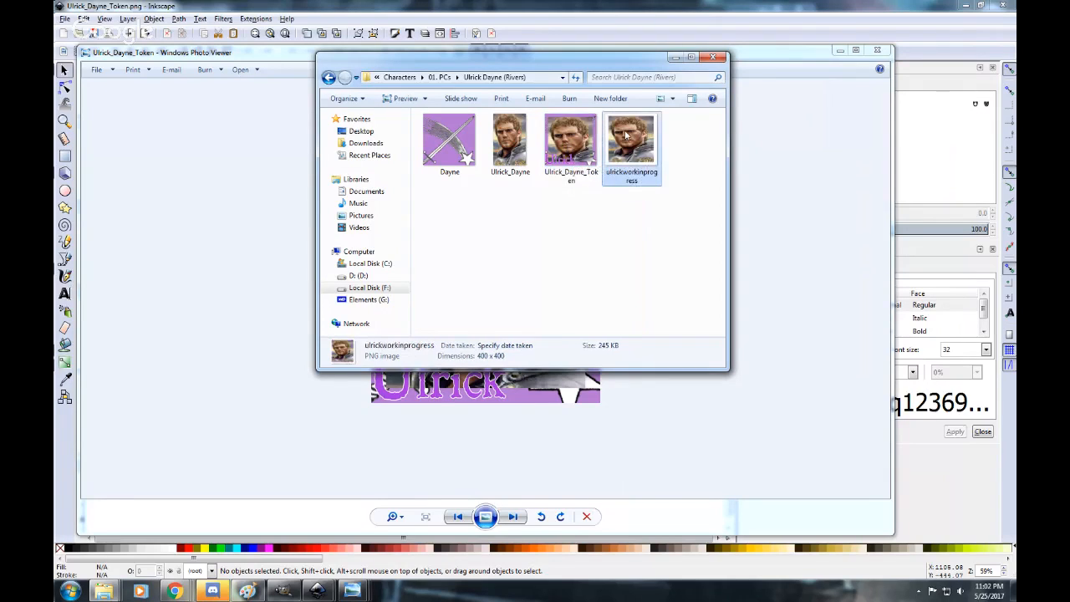
click(573, 144)
click(572, 141)
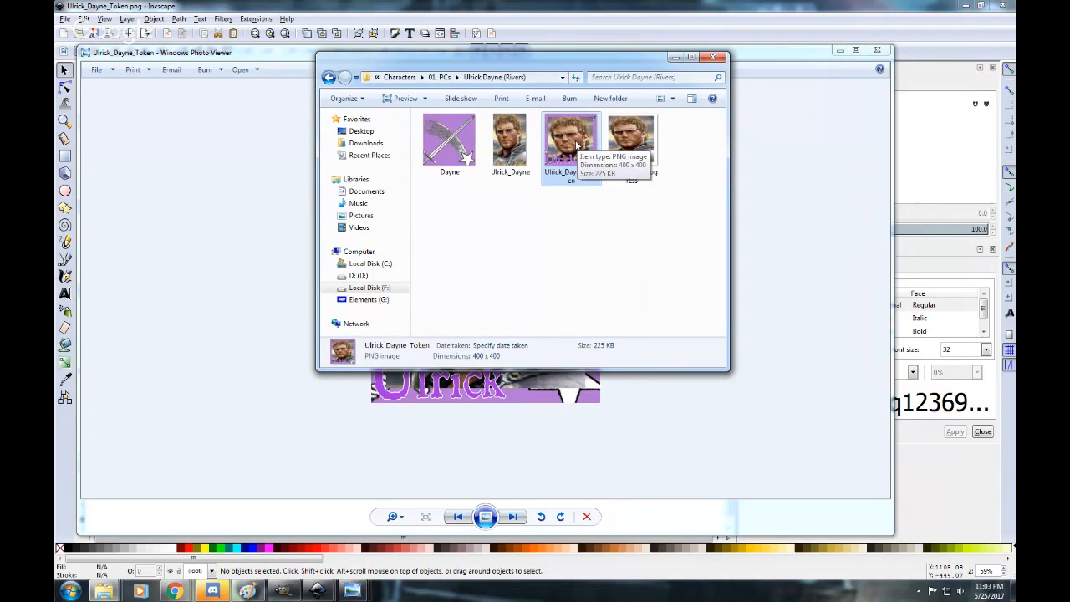
click(631, 143)
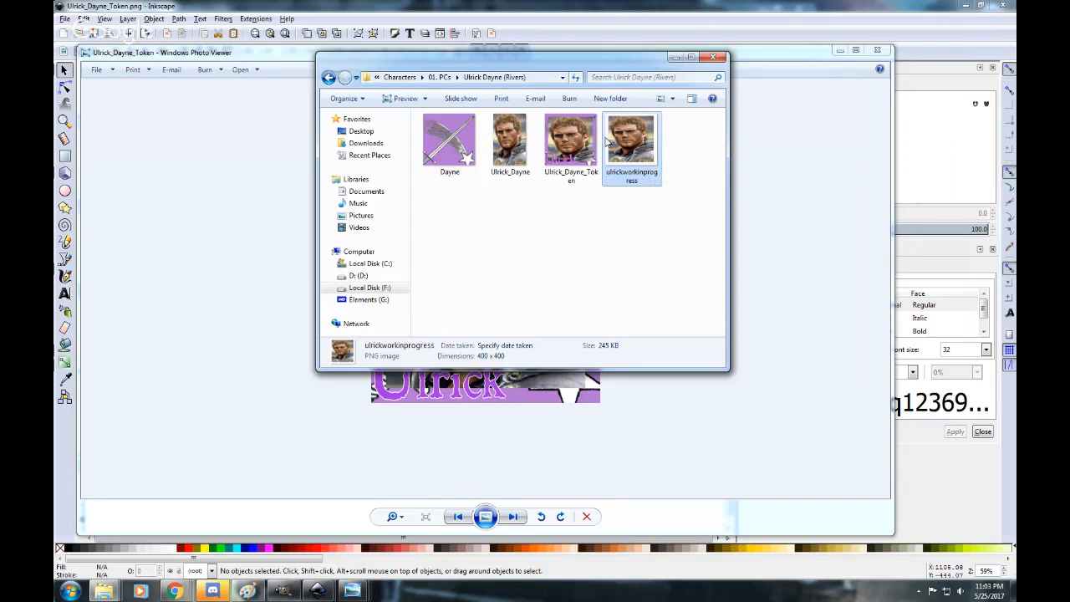
click(680, 218)
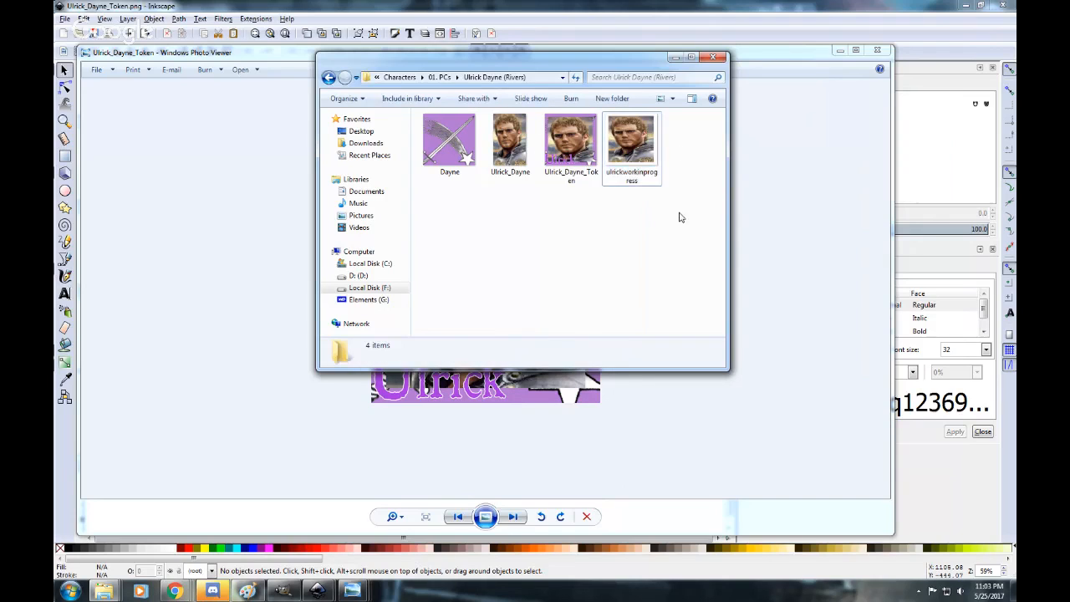
click(618, 140)
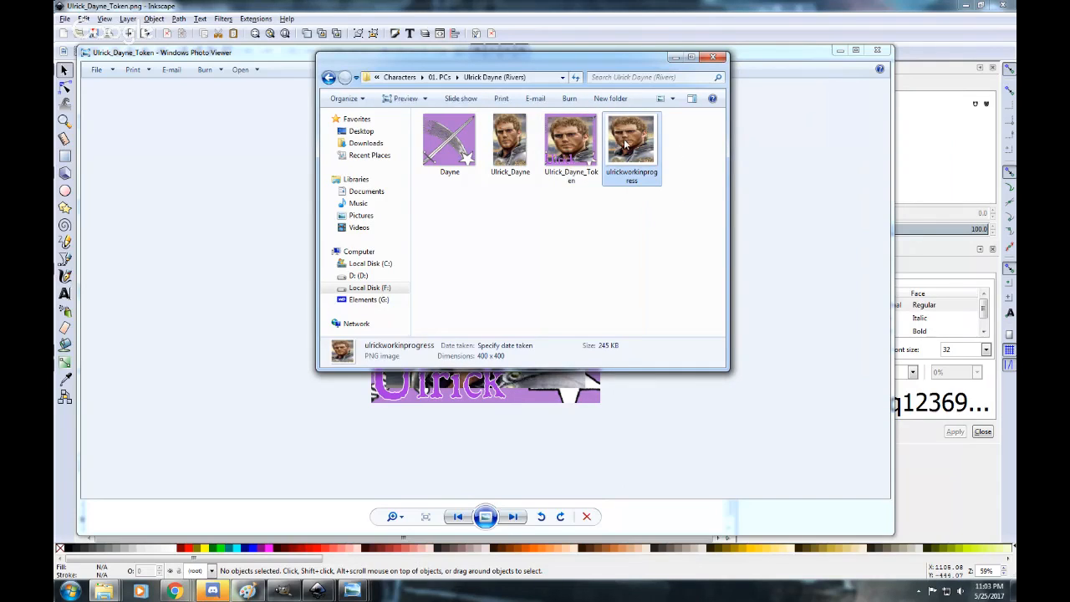
click(669, 157)
click(632, 182)
click(632, 184)
click(649, 180)
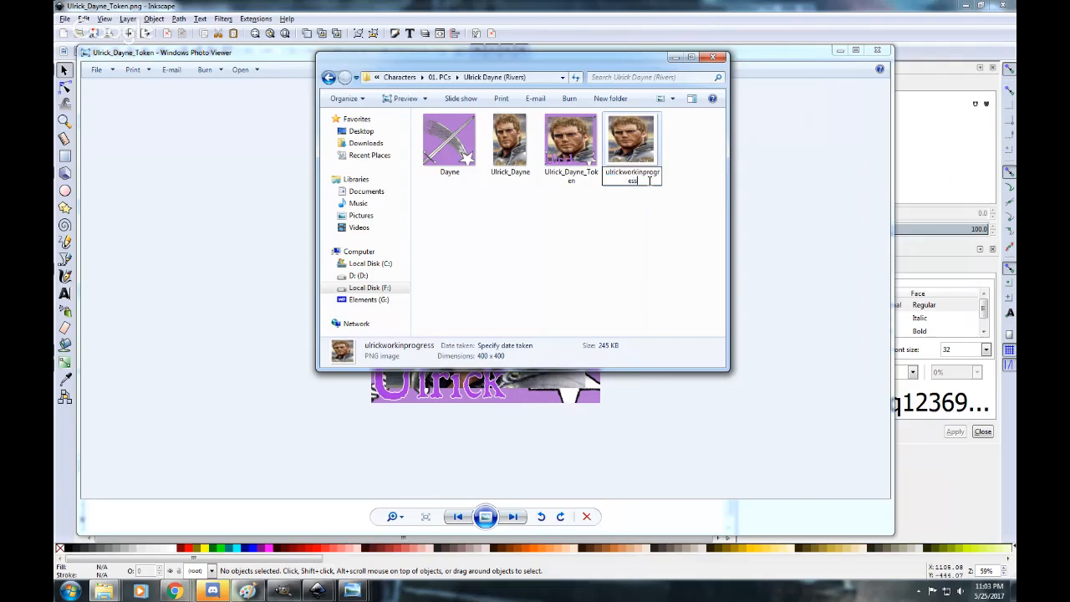
double_click(649, 179)
click(511, 156)
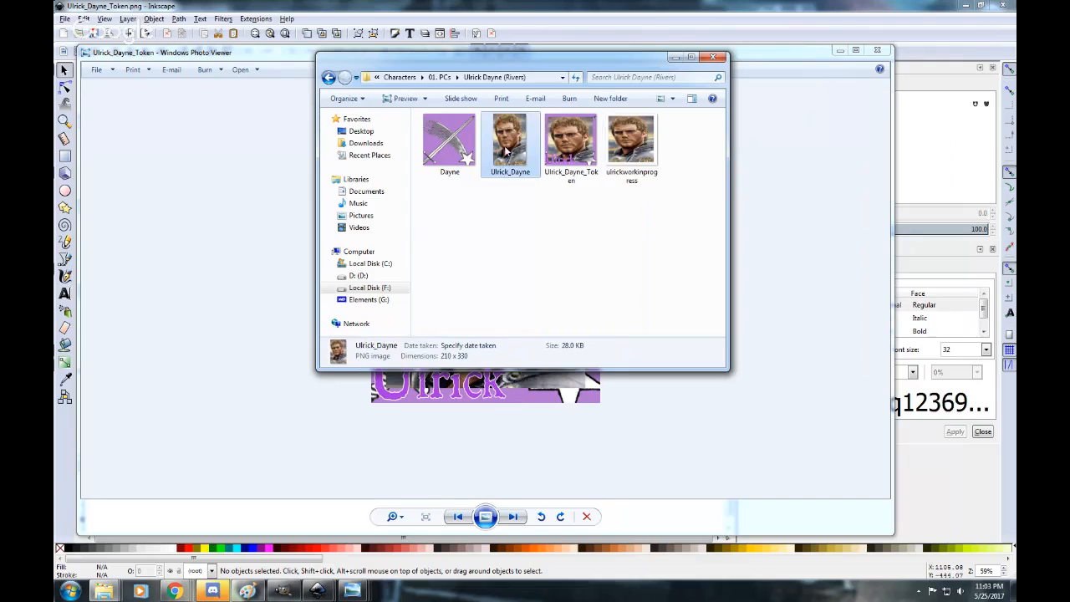
click(525, 191)
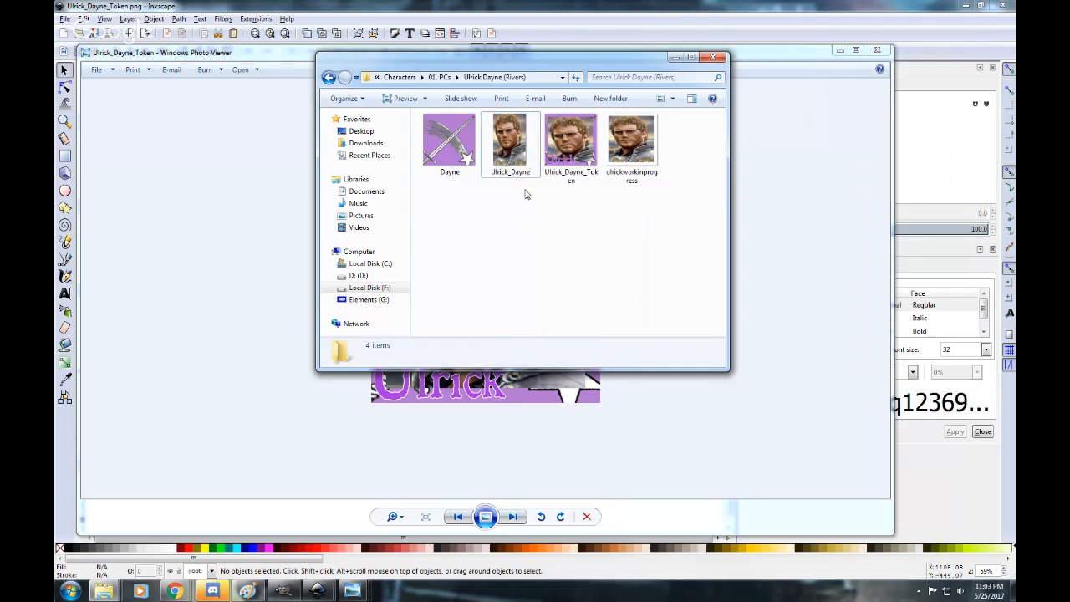
click(518, 159)
click(528, 202)
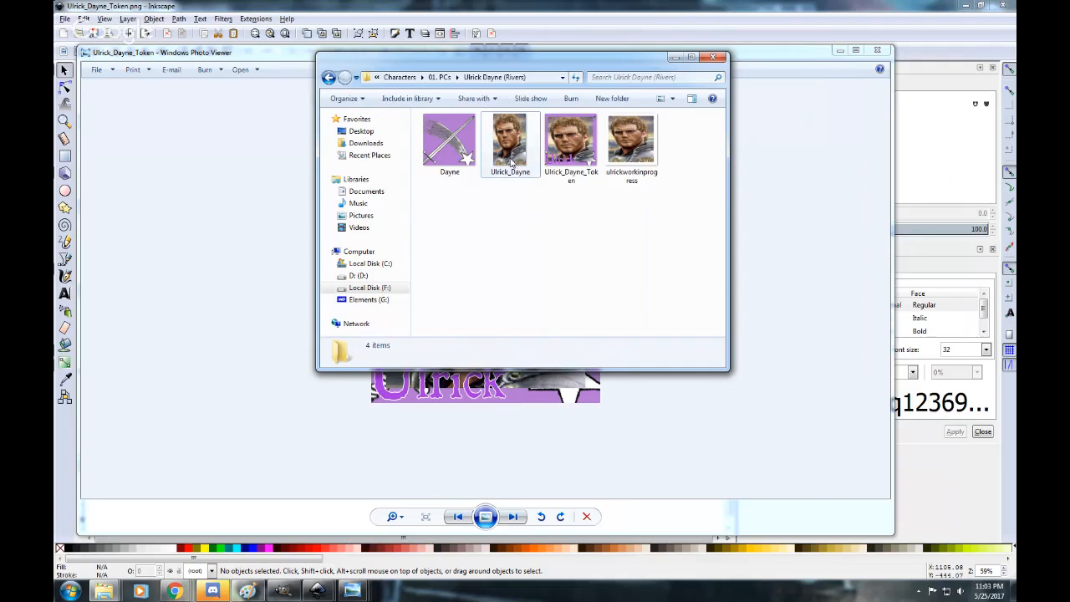
click(516, 164)
key(Delete)
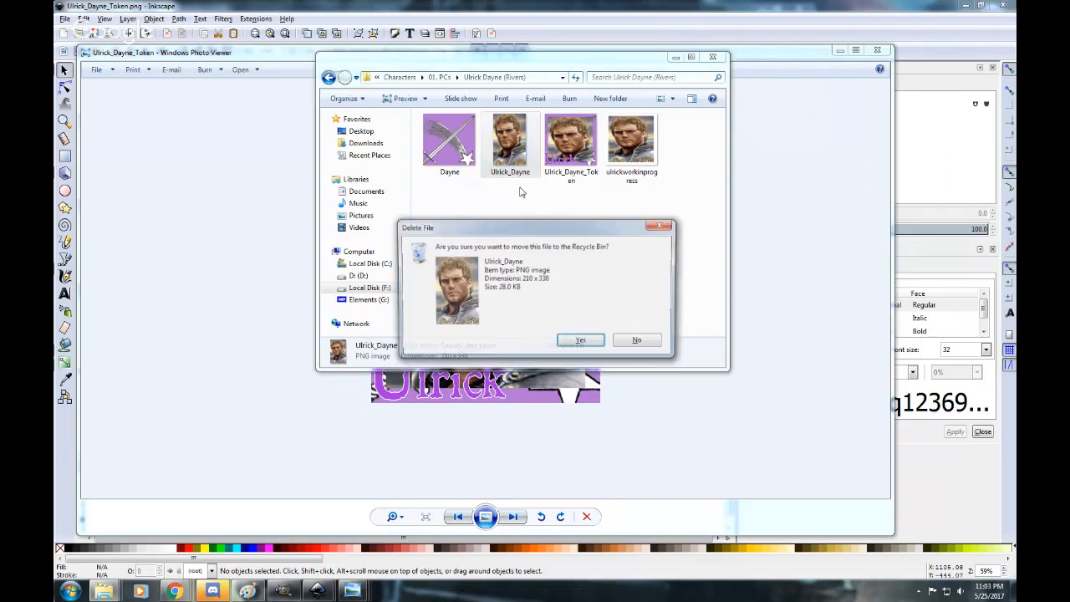
key(Return)
Rename the ulrickworkinprogress file as Ulrick_Dayne.
click(562, 182)
click(573, 178)
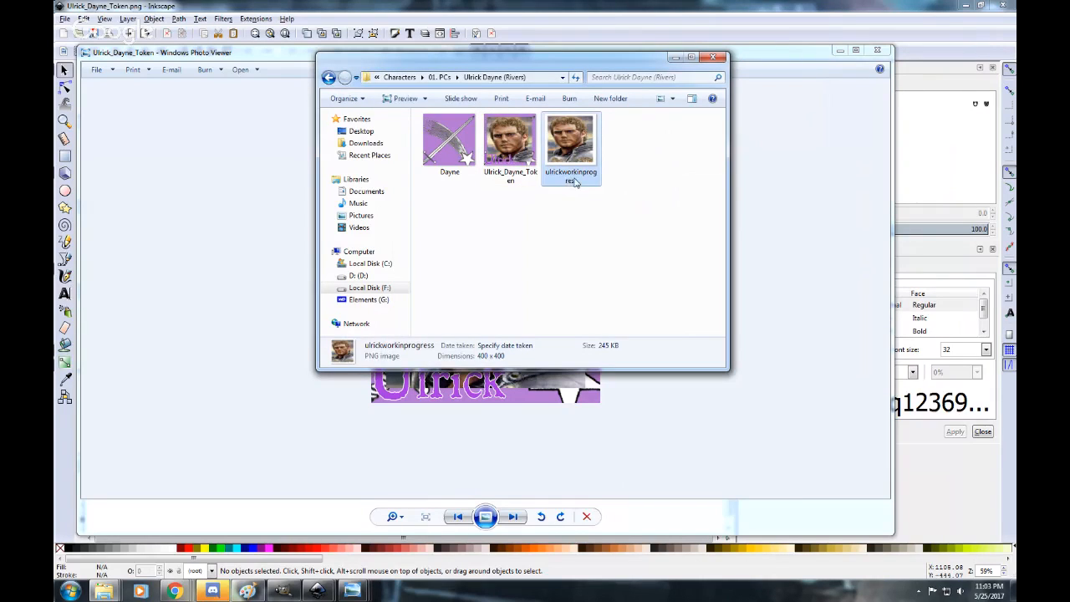
text(Ulrick_Dayne)
click(568, 218)
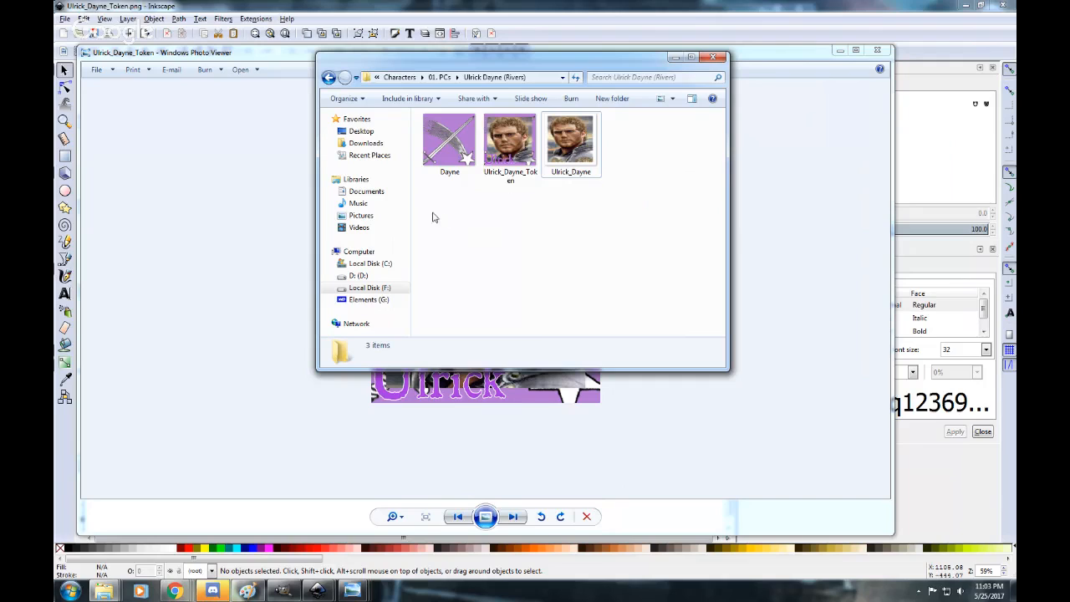
Check the file details of the Dayne heraldry image in the character folder.
click(453, 149)
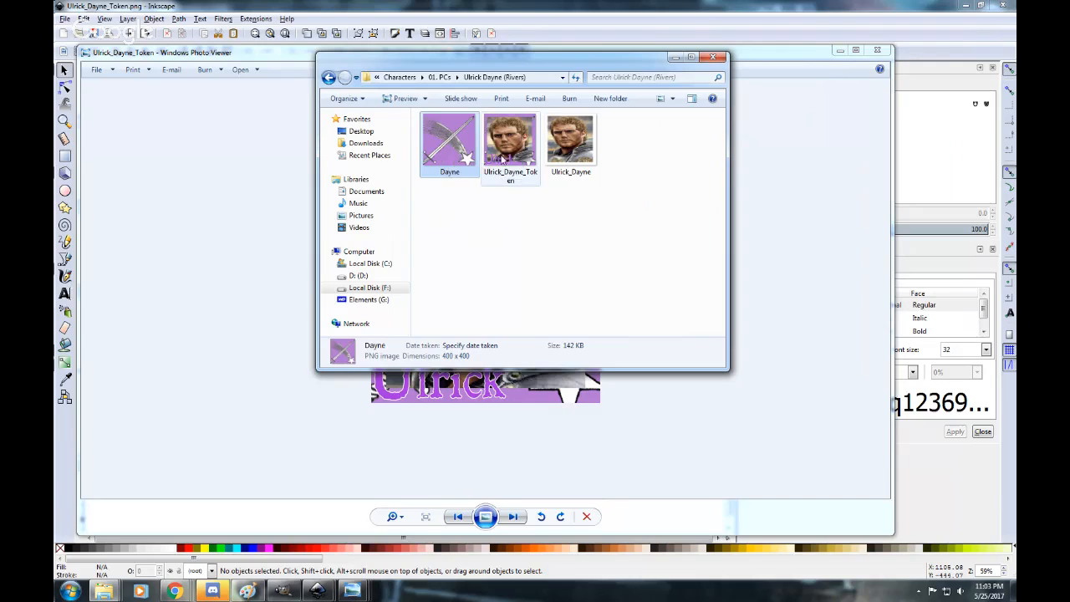
click(495, 256)
click(443, 162)
click(510, 281)
click(464, 170)
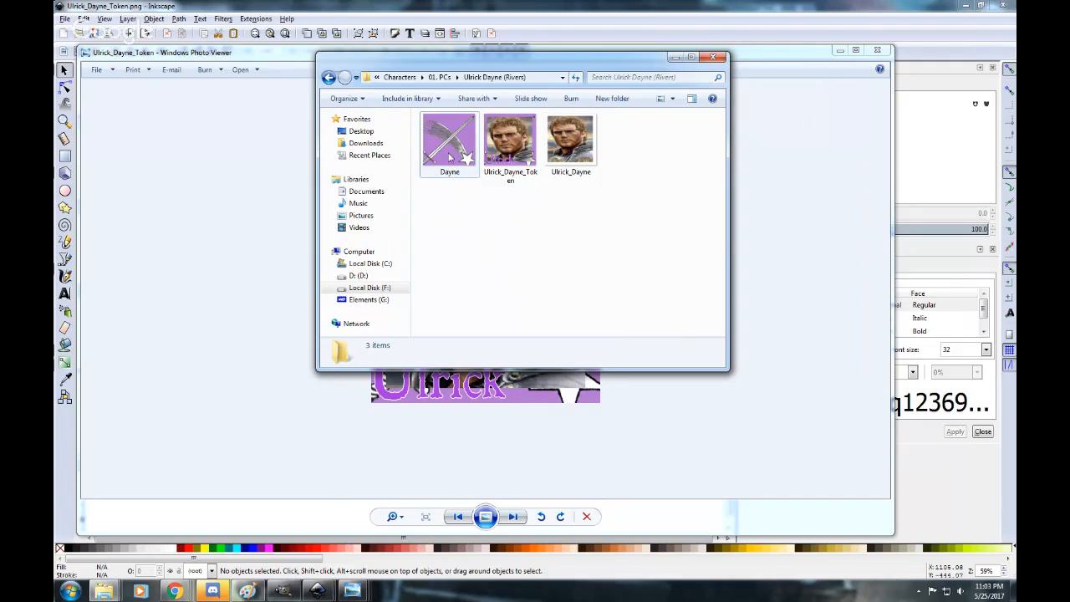
click(493, 272)
Switch to the Google Hangouts window in Chrome and stop the live broadcast.
click(174, 591)
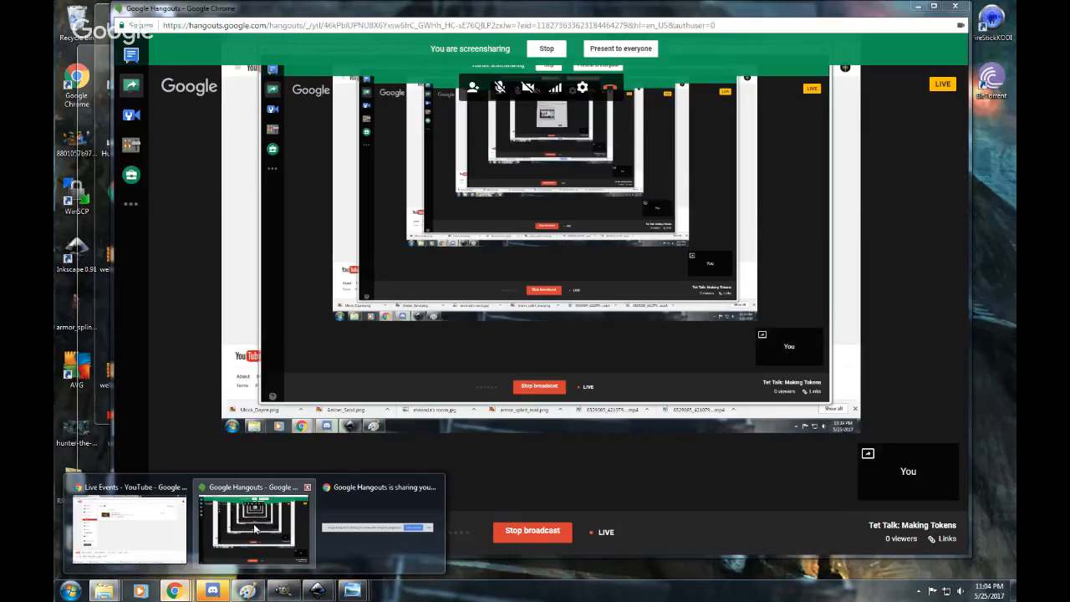
click(255, 528)
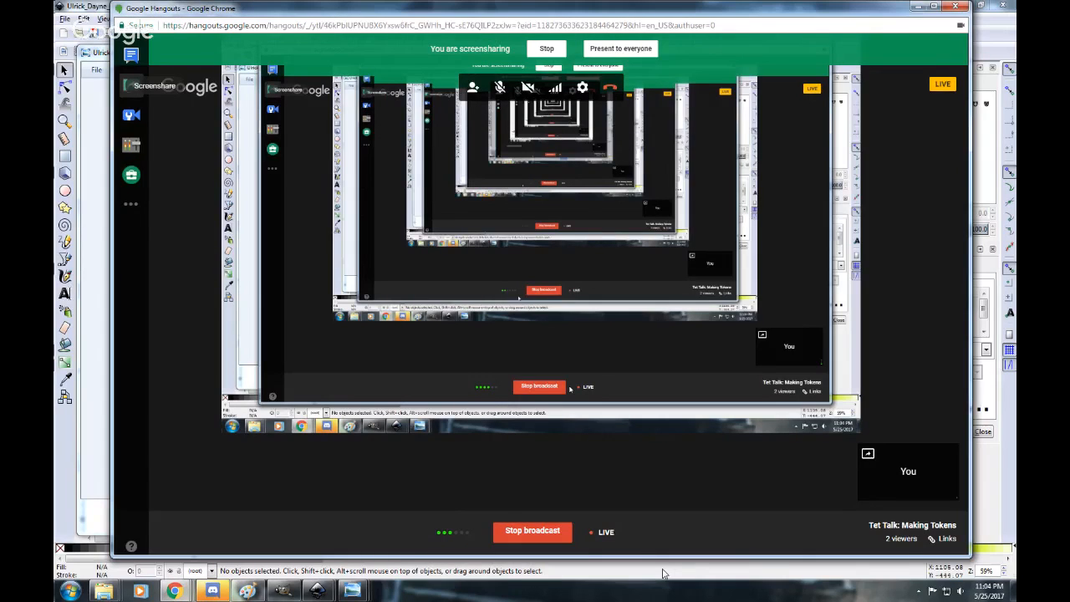
click(548, 532)
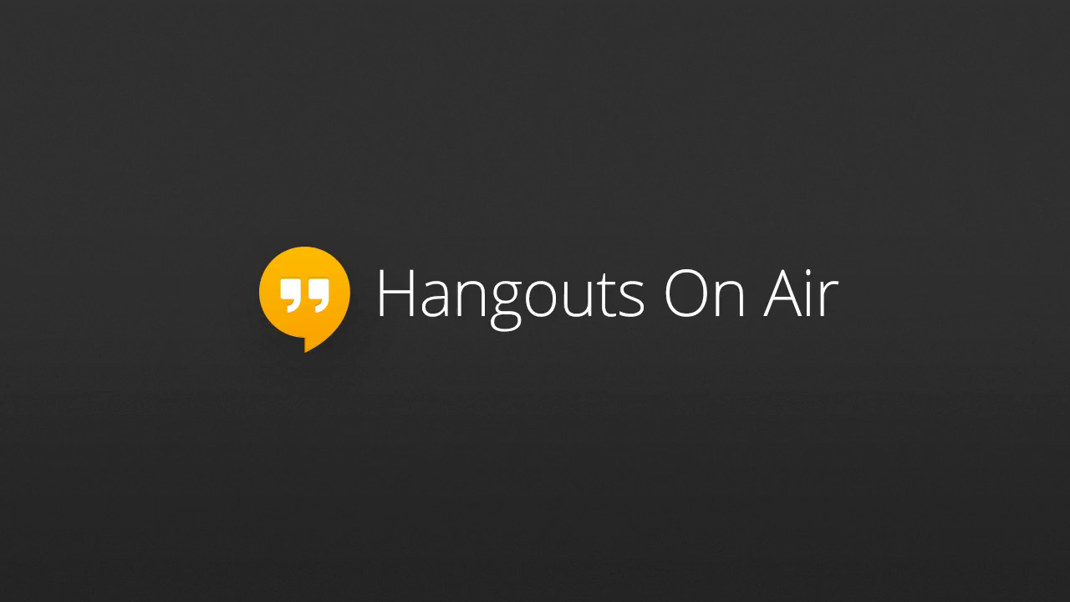